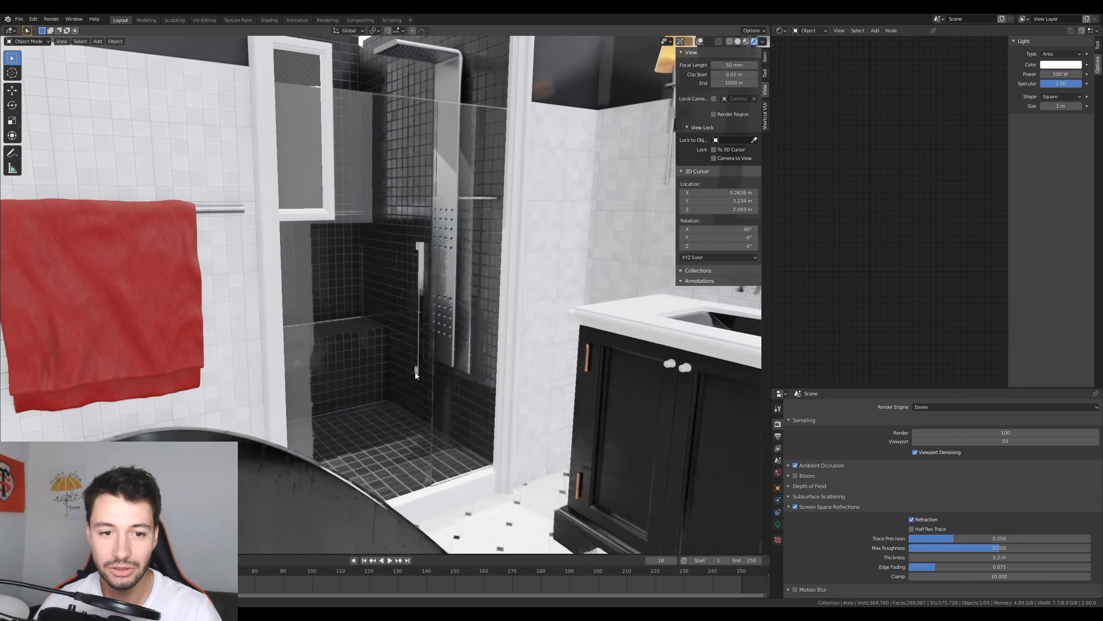
Step: Examine the shower's glass door in the finished bathroom scene, up close and from several angles
{"action": "scroll", "coordinate": [387, 365], "scroll_direction": "down", "scroll_amount": 5}
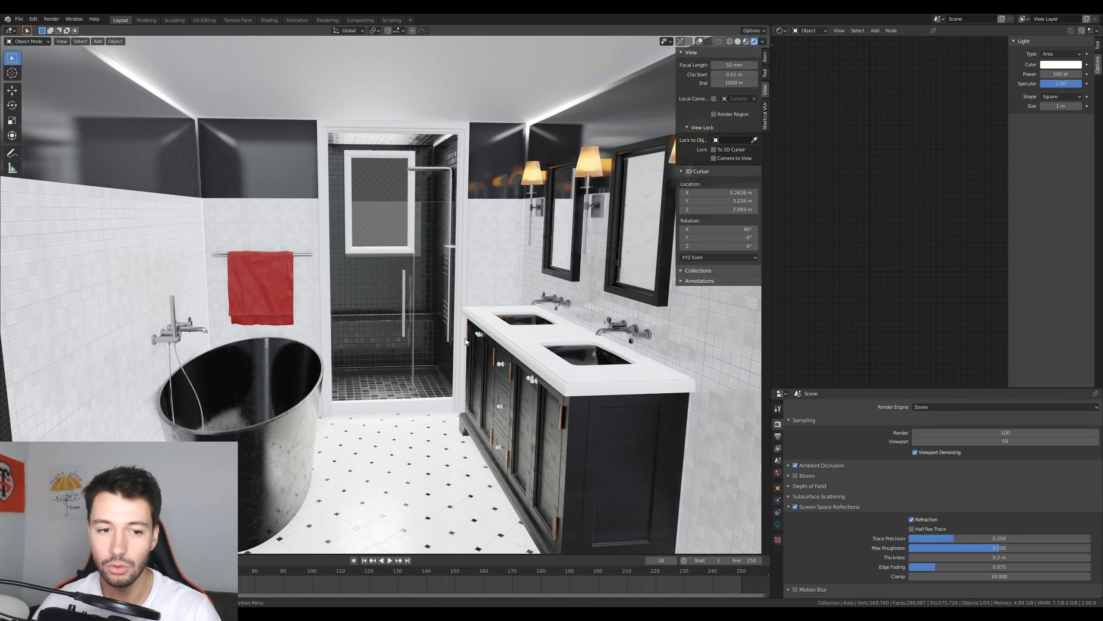
{"action": "scroll", "coordinate": [405, 248], "scroll_direction": "up", "scroll_amount": 8}
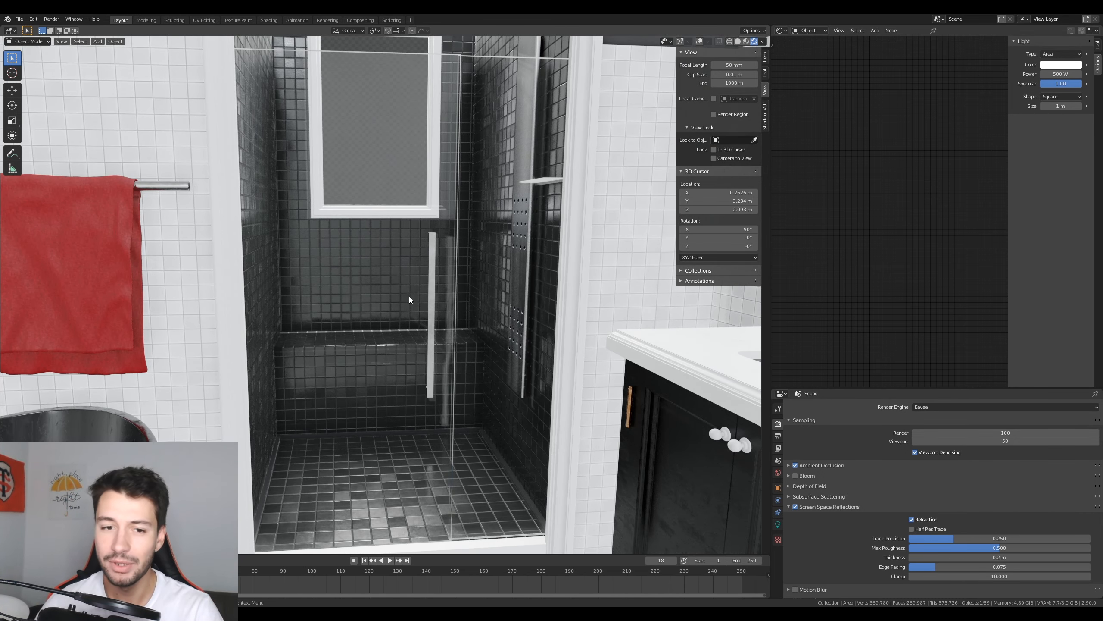
{"action": "middle_click_drag", "start_coordinate": [419, 301], "coordinate": [443, 311]}
{"action": "scroll", "coordinate": [431, 300], "scroll_direction": "up", "scroll_amount": 2}
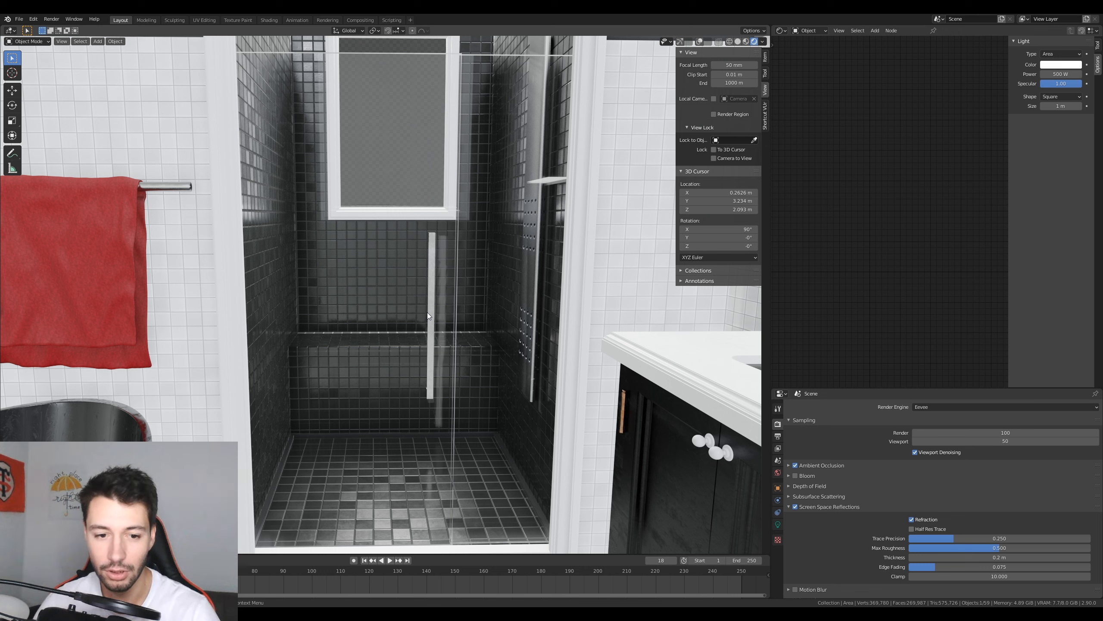
{"action": "middle_click_drag", "start_coordinate": [502, 358], "coordinate": [541, 354]}
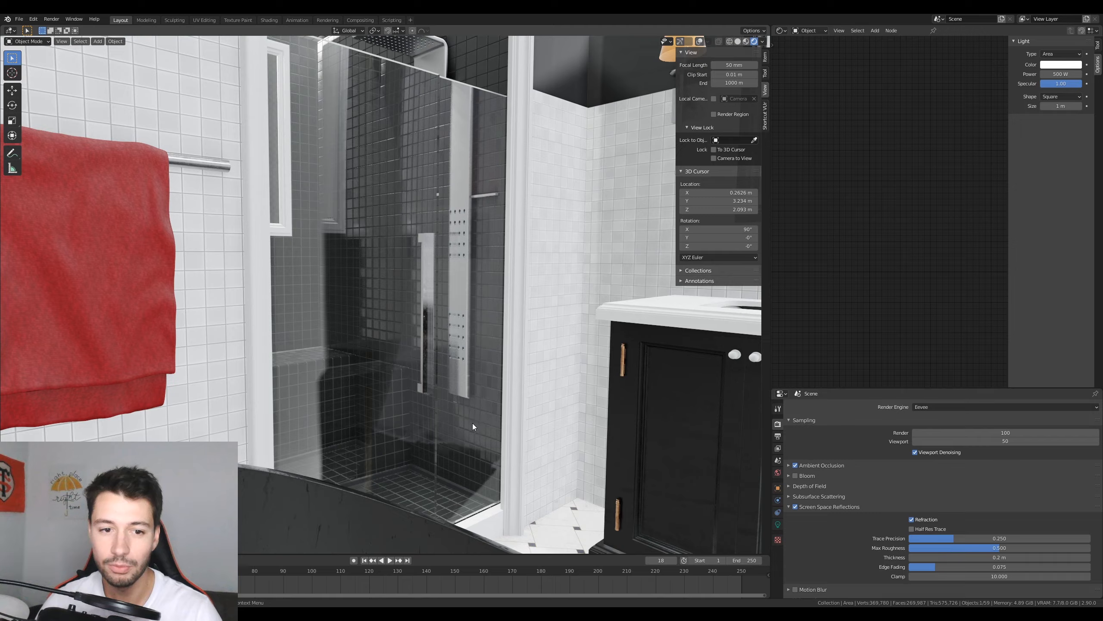
{"action": "scroll", "coordinate": [467, 257], "scroll_direction": "down", "scroll_amount": 5}
{"action": "scroll", "coordinate": [465, 278], "scroll_direction": "up", "scroll_amount": 7}
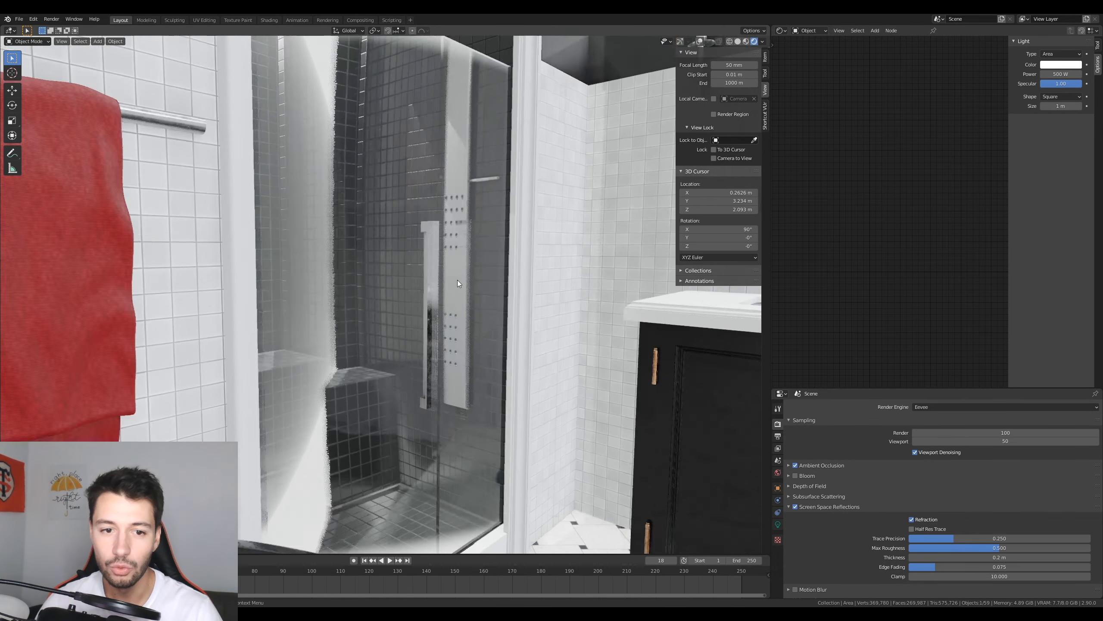
{"action": "scroll", "coordinate": [497, 283], "scroll_direction": "down", "scroll_amount": 2}
{"action": "middle_click_drag", "start_coordinate": [533, 301], "coordinate": [484, 309]}
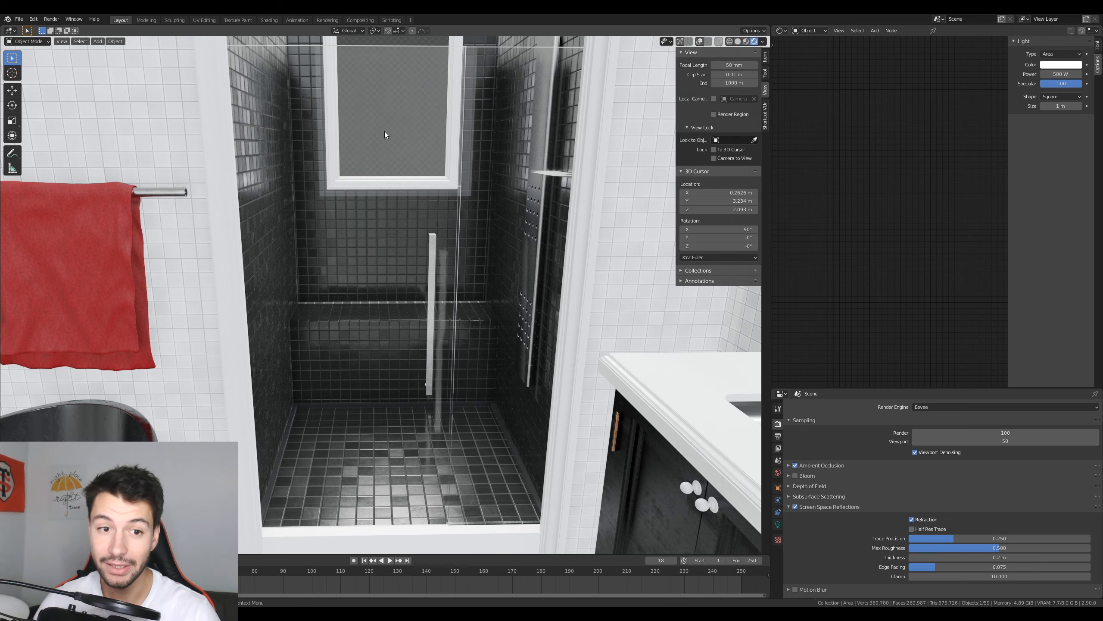
Step: Inspect the bathroom model from outside, briefly showing the viewport overlays and hiding them again
{"action": "scroll", "coordinate": [408, 343], "scroll_direction": "down", "scroll_amount": 3}
{"action": "middle_click_drag", "start_coordinate": [408, 343], "coordinate": [464, 268]}
{"action": "scroll", "coordinate": [434, 307], "scroll_direction": "down", "scroll_amount": 4}
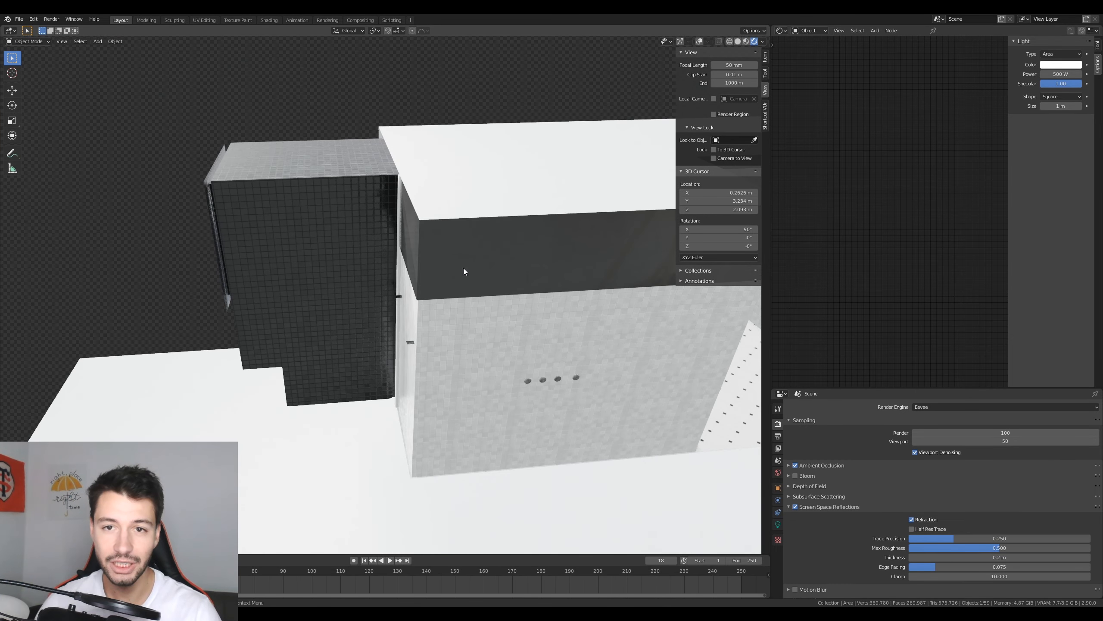
{"action": "left_click", "coordinate": [680, 42]}
{"action": "left_click", "coordinate": [681, 42]}
{"action": "left_click", "coordinate": [698, 41]}
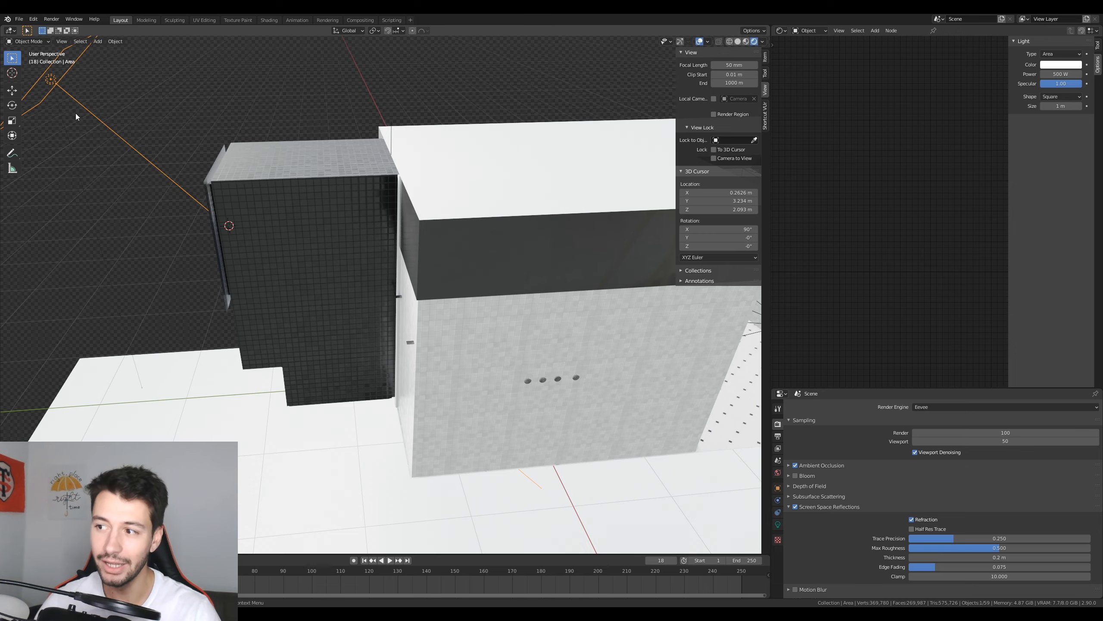
{"action": "left_click", "coordinate": [699, 42]}
{"action": "middle_click_drag", "start_coordinate": [525, 212], "coordinate": [398, 253]}
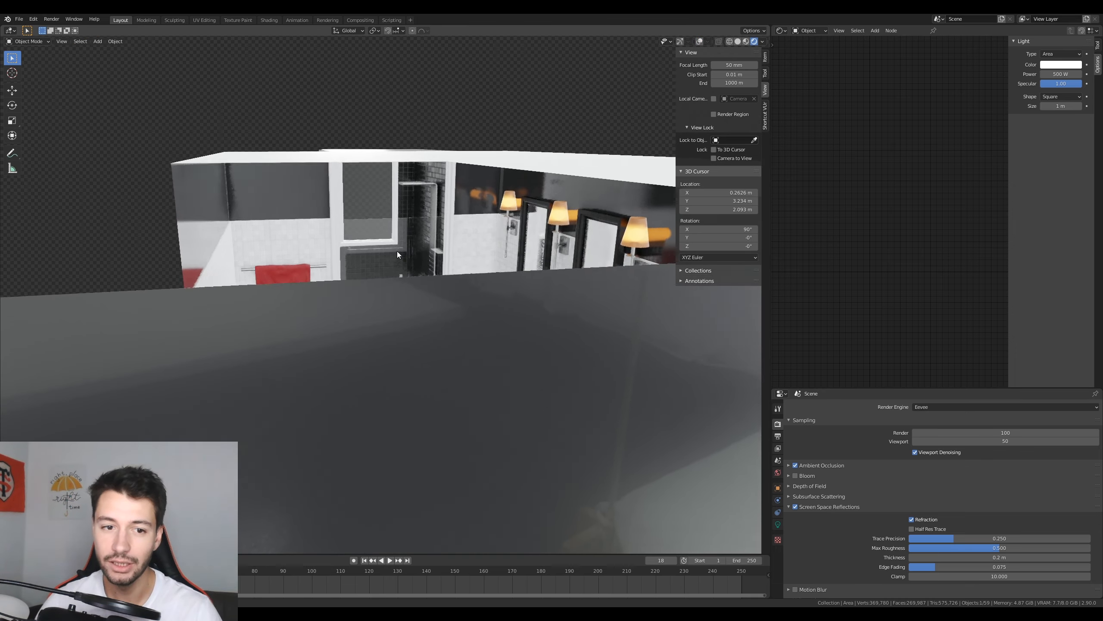
Step: Examine the reflections and the tiles seen through the finished shower glass from different angles
{"action": "scroll", "coordinate": [398, 254], "scroll_direction": "up", "scroll_amount": 5}
{"action": "scroll", "coordinate": [401, 258], "scroll_direction": "up", "scroll_amount": 3}
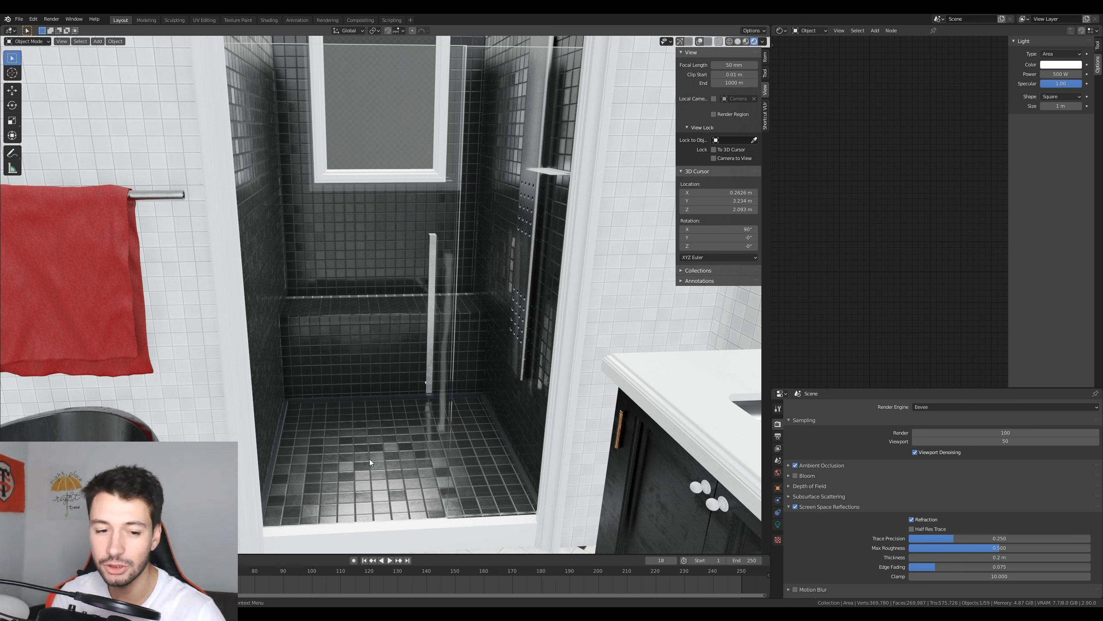
{"action": "middle_click_drag", "start_coordinate": [302, 67], "coordinate": [306, 131]}
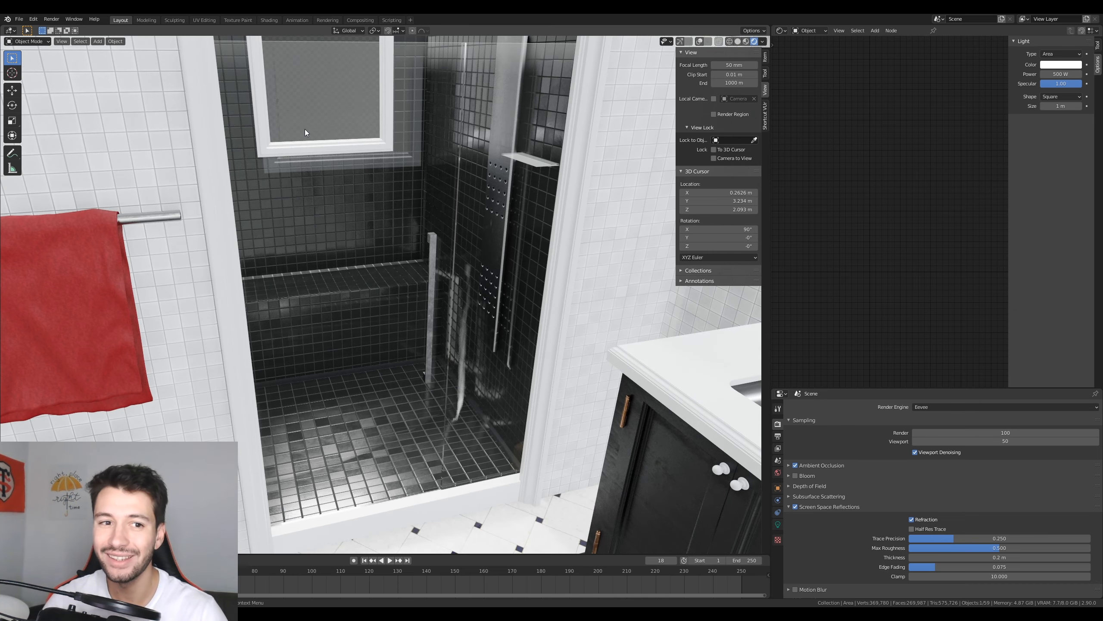
{"action": "middle_click_drag", "start_coordinate": [387, 326], "coordinate": [373, 321]}
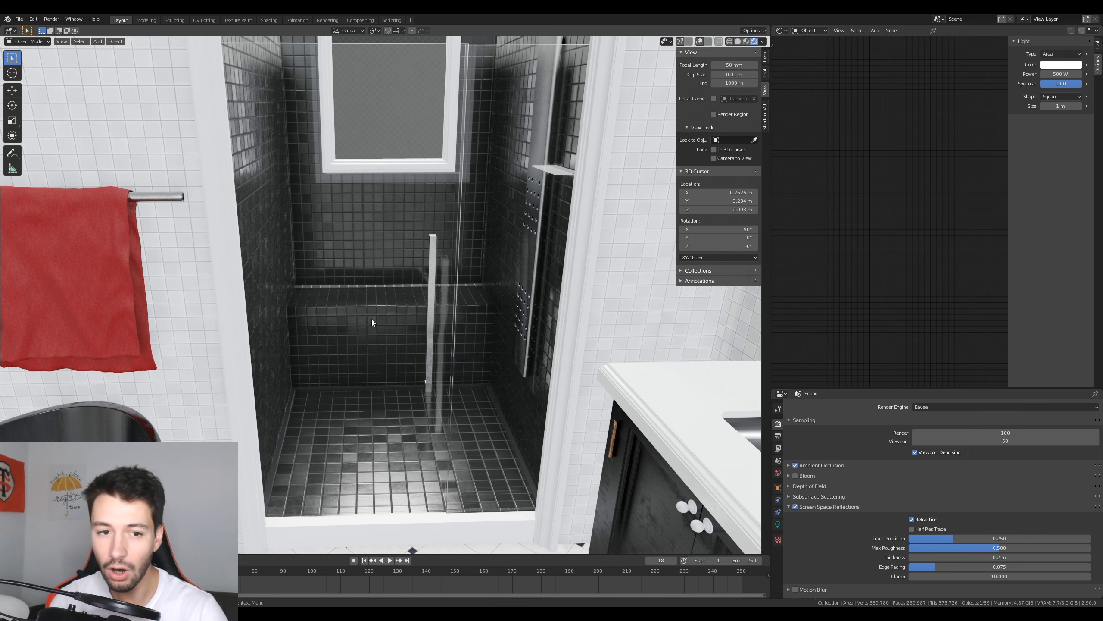
{"action": "middle_click_drag", "start_coordinate": [386, 314], "coordinate": [463, 308]}
{"action": "scroll", "coordinate": [464, 309], "scroll_direction": "up", "scroll_amount": 1}
{"action": "scroll", "coordinate": [450, 321], "scroll_direction": "down", "scroll_amount": 1}
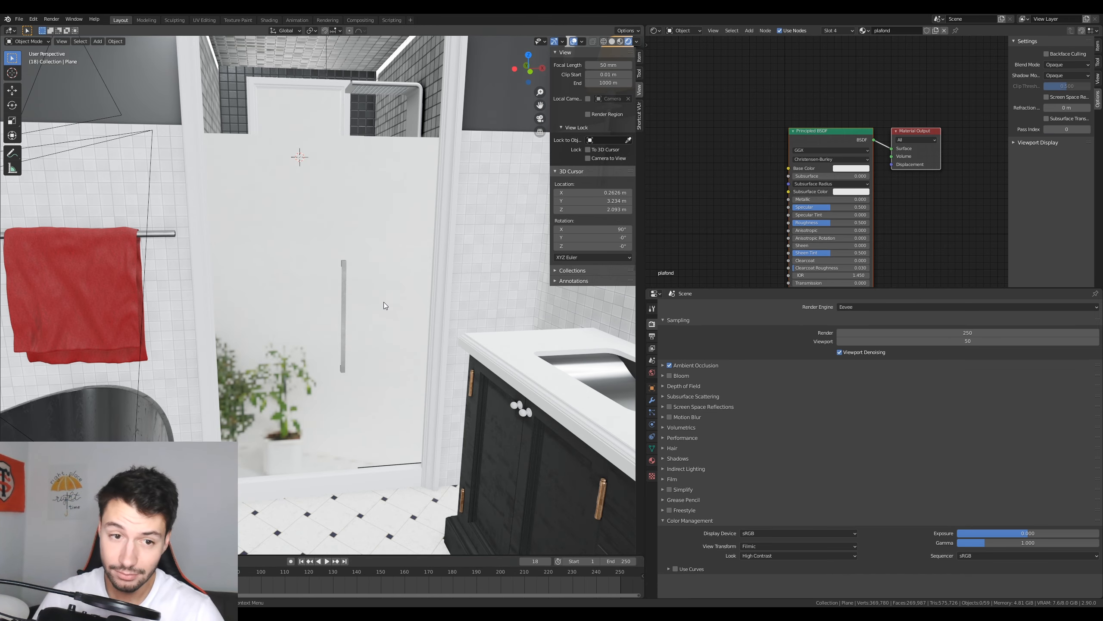
Step: Select the shower door's glass pane in the unfinished scene and examine how its glass material renders
{"action": "left_click", "coordinate": [318, 195]}
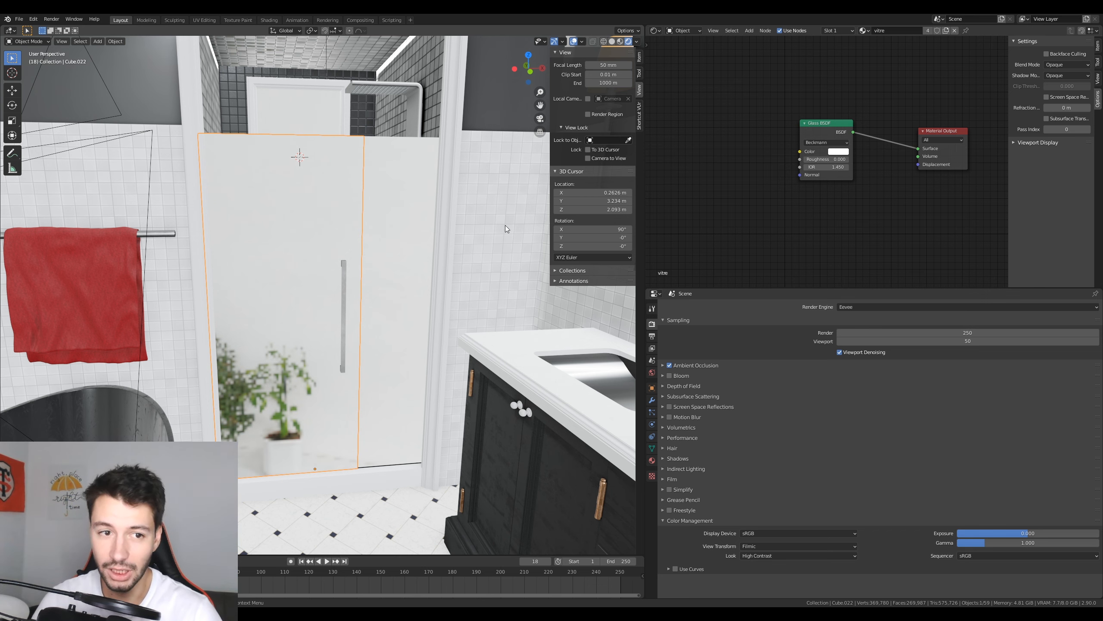
{"action": "scroll", "coordinate": [317, 306], "scroll_direction": "up", "scroll_amount": 5}
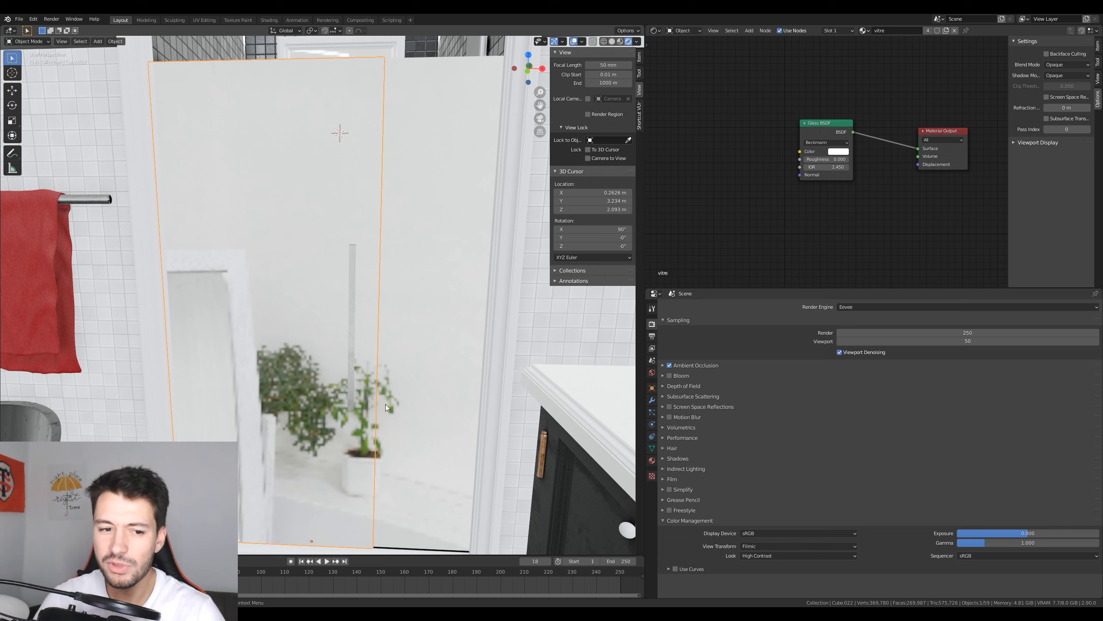
{"action": "mouse_move", "coordinate": [352, 395]}
{"action": "middle_mouse_down"}
{"action": "mouse_move", "coordinate": [365, 388]}
{"action": "mouse_move", "coordinate": [348, 399]}
{"action": "middle_mouse_up"}
{"action": "scroll", "coordinate": [348, 398], "scroll_direction": "down", "scroll_amount": 1}
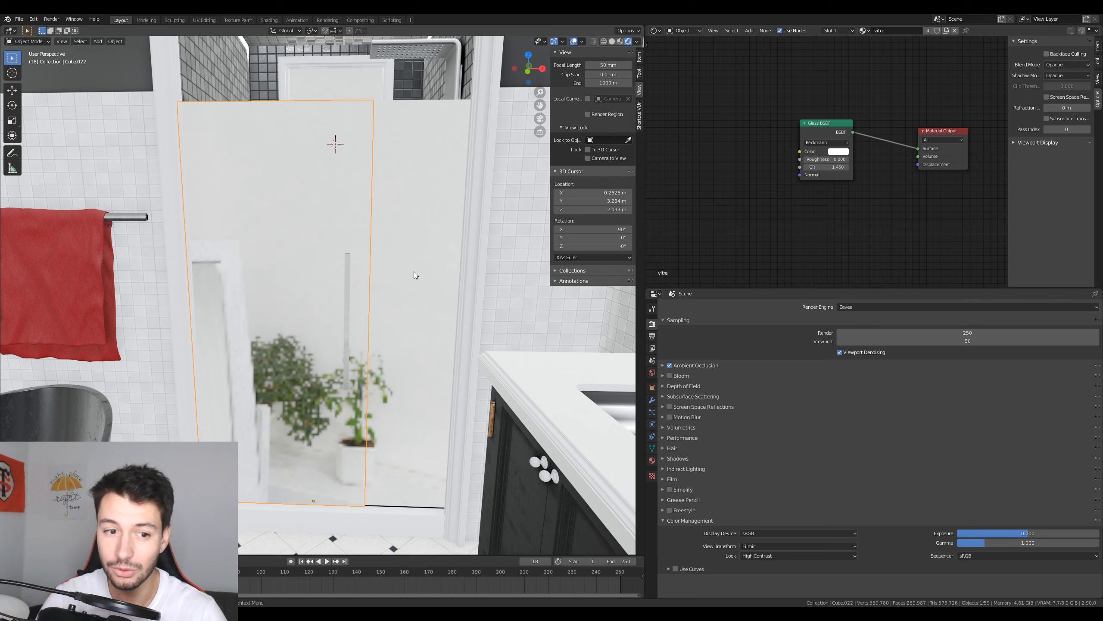
{"action": "middle_click_drag", "start_coordinate": [414, 272], "coordinate": [421, 272]}
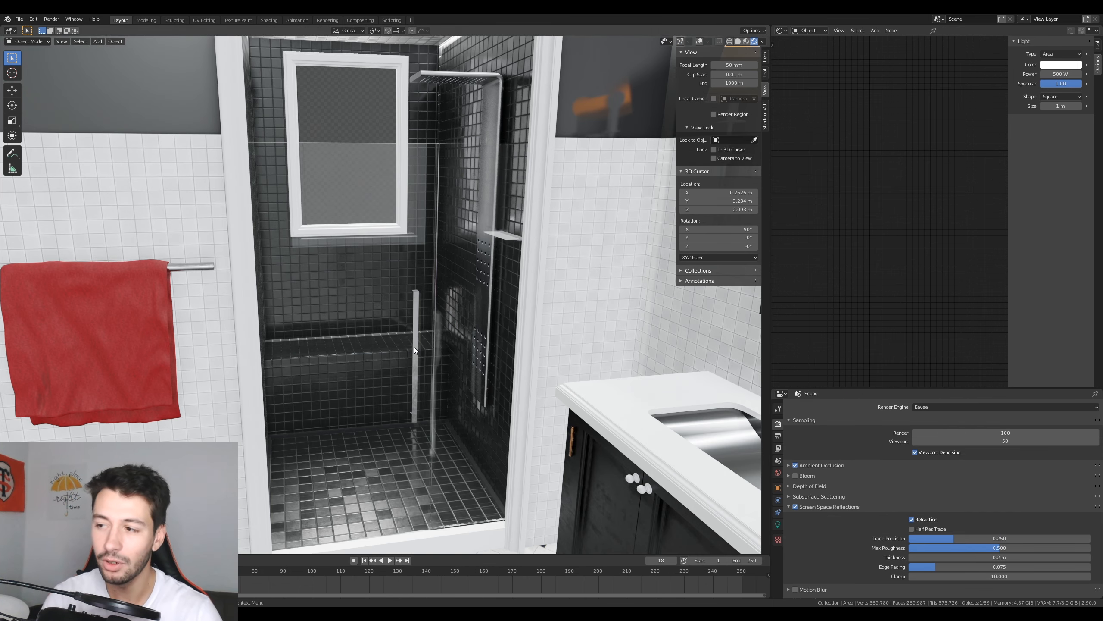
{"action": "left_click", "coordinate": [737, 41]}
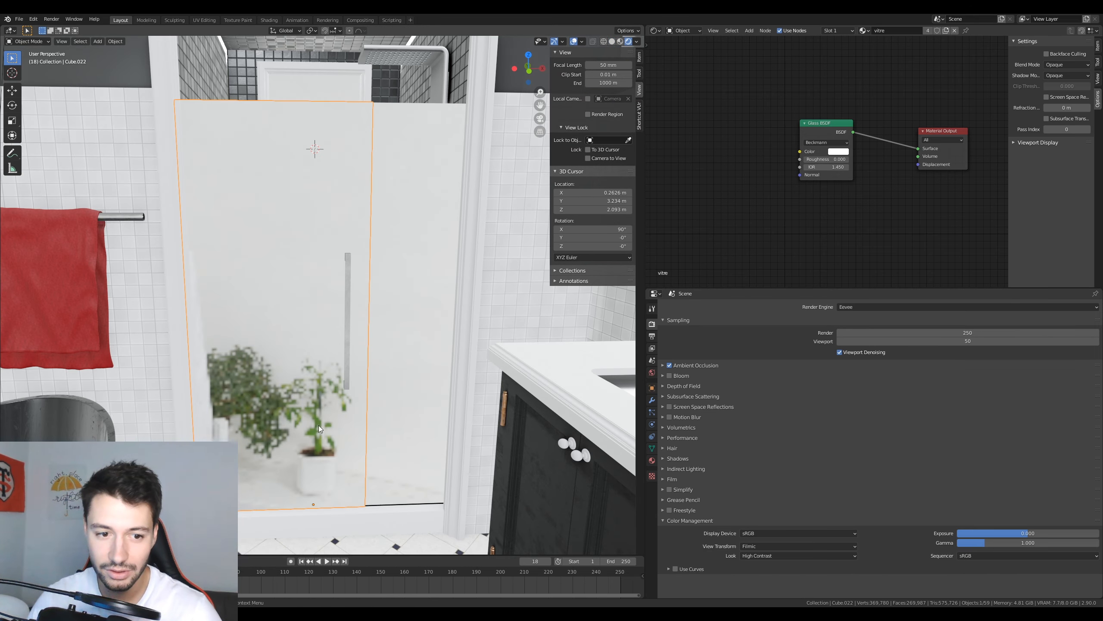
{"action": "middle_click_drag", "start_coordinate": [319, 428], "coordinate": [352, 339]}
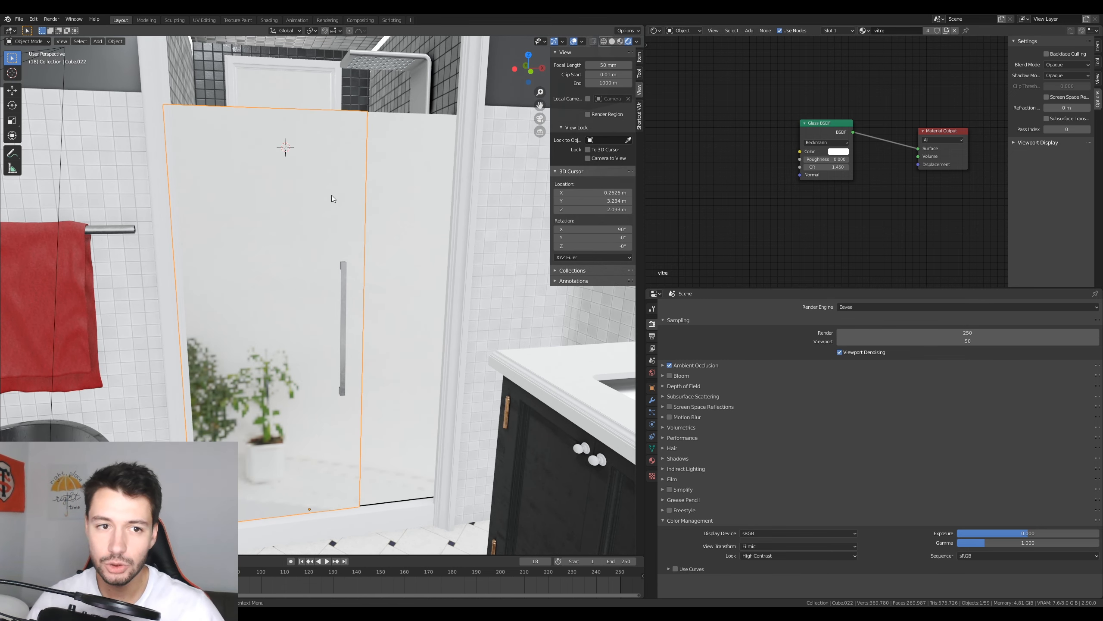
Step: Replace the Glass BSDF of the vitre material with a Principled BSDF linked to the Material Output's Surface
{"action": "left_click", "coordinate": [830, 123]}
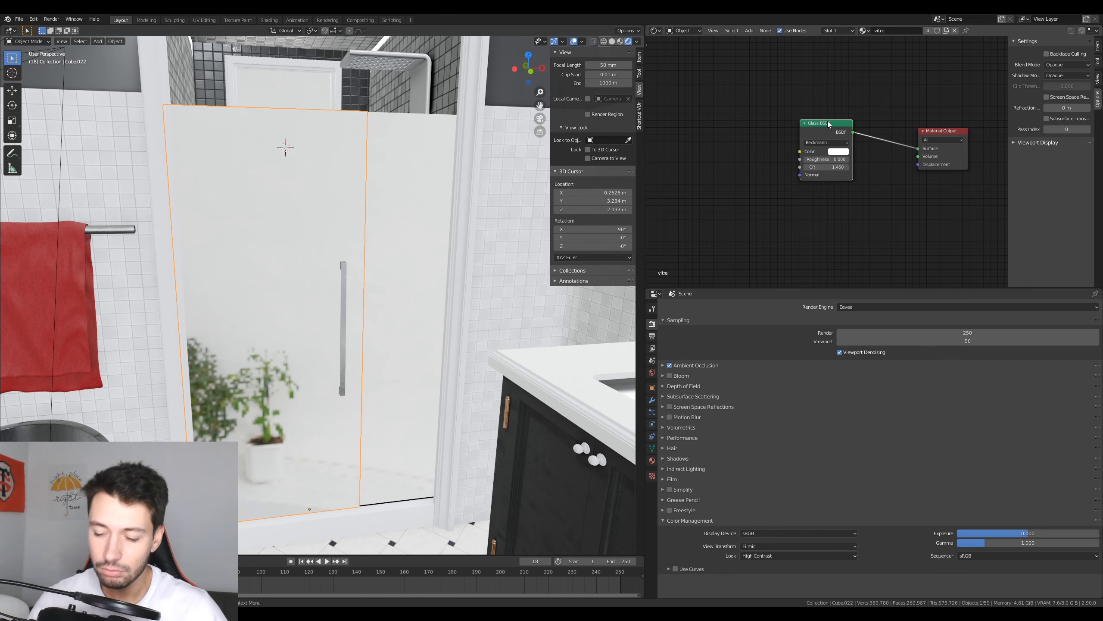
{"action": "key", "text": "x"}
{"action": "key", "text": "shift+a"}
{"action": "left_click", "coordinate": [828, 123]}
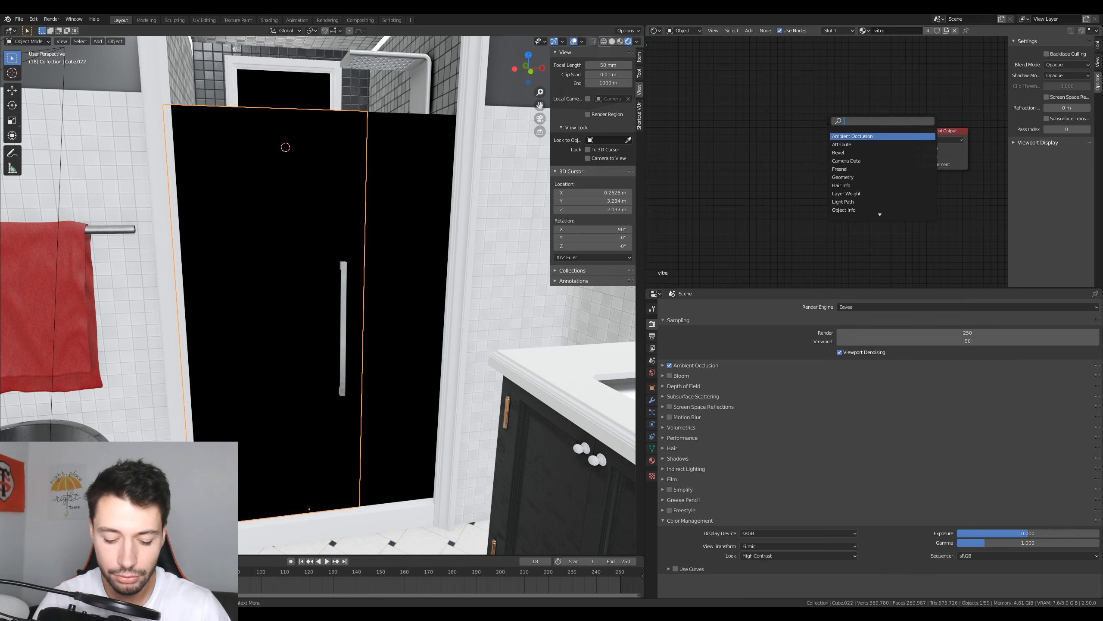
{"action": "type", "text": "princ"}
{"action": "left_click", "coordinate": [844, 136]}
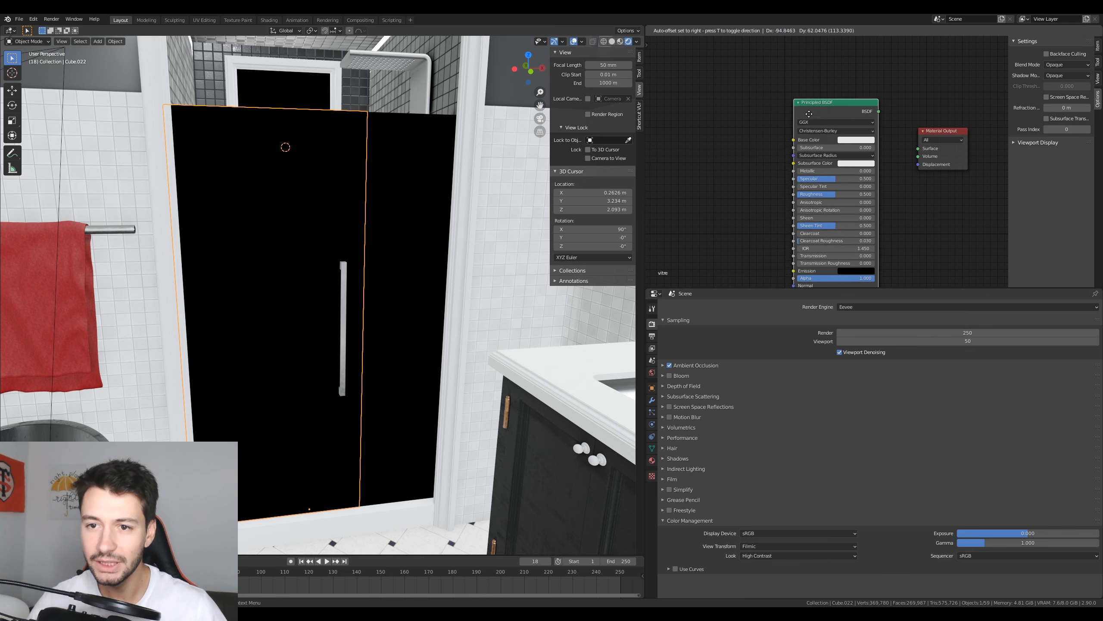
{"action": "left_click", "coordinate": [824, 131]}
{"action": "left_click_drag", "start_coordinate": [864, 106], "coordinate": [920, 149]}
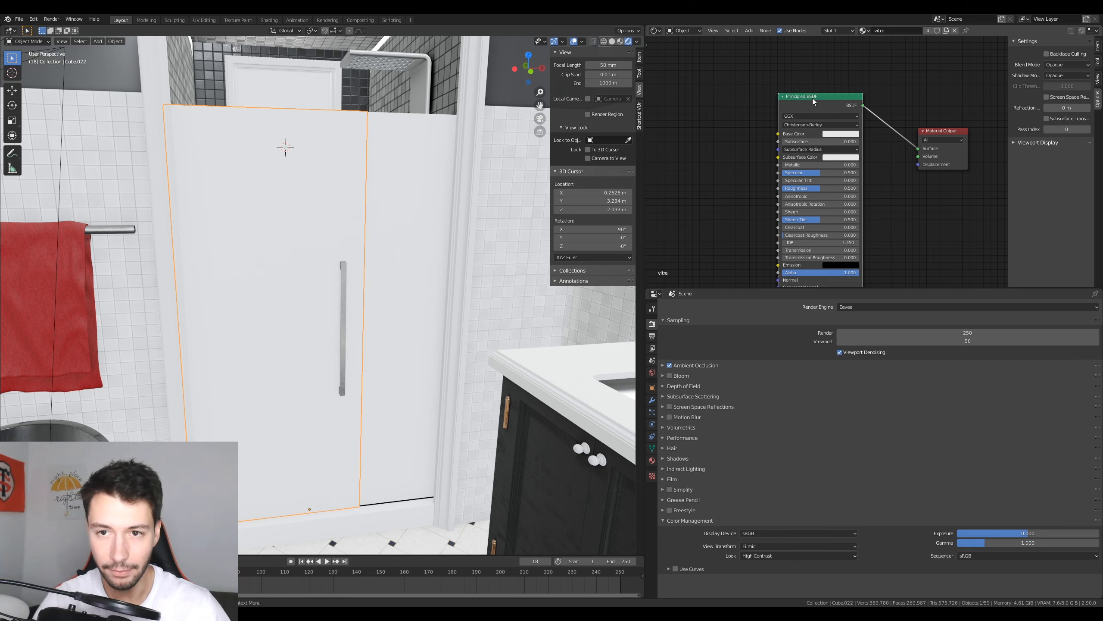
Step: Replace the Principled BSDF with a Glass BSDF and link it to the Material Output's Surface
{"action": "key", "text": "x"}
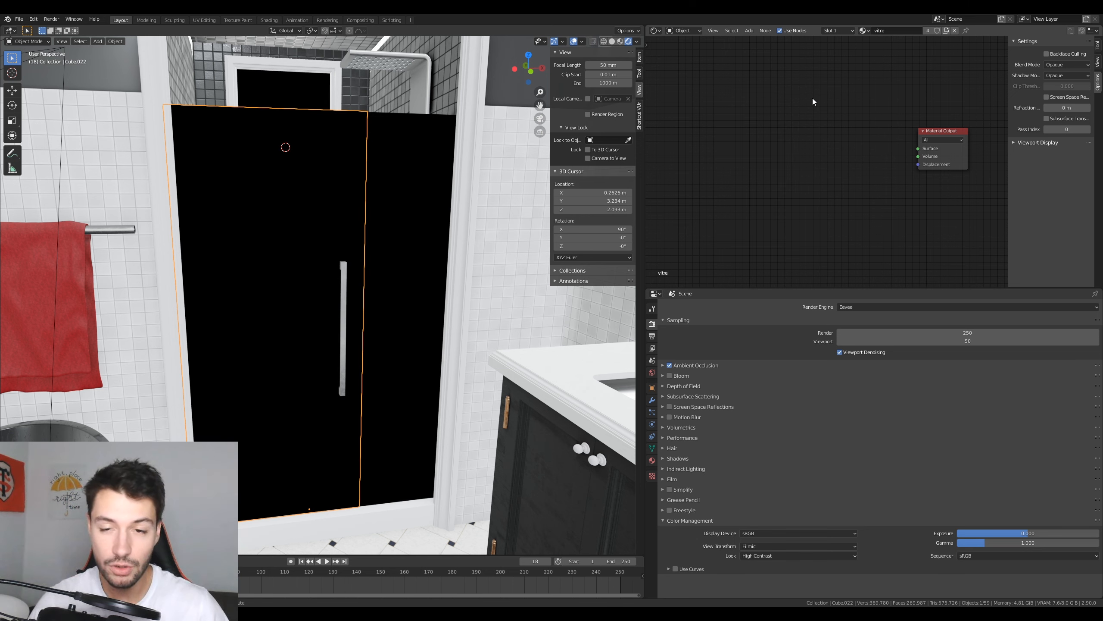
{"action": "key", "text": "shift+a"}
{"action": "left_click", "coordinate": [813, 100]}
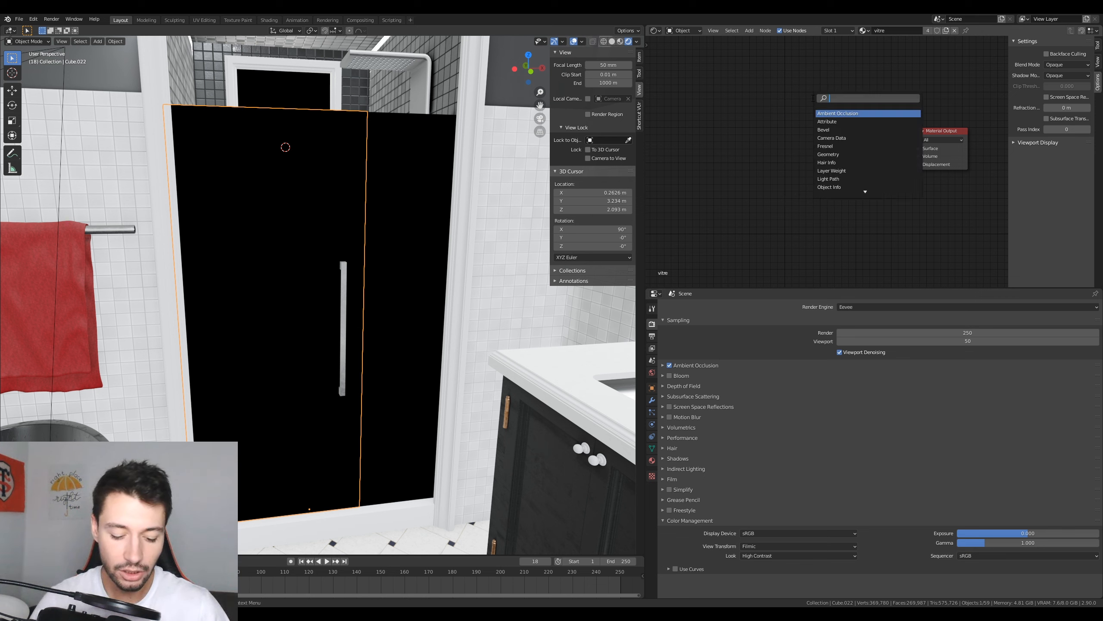
{"action": "type", "text": "glass"}
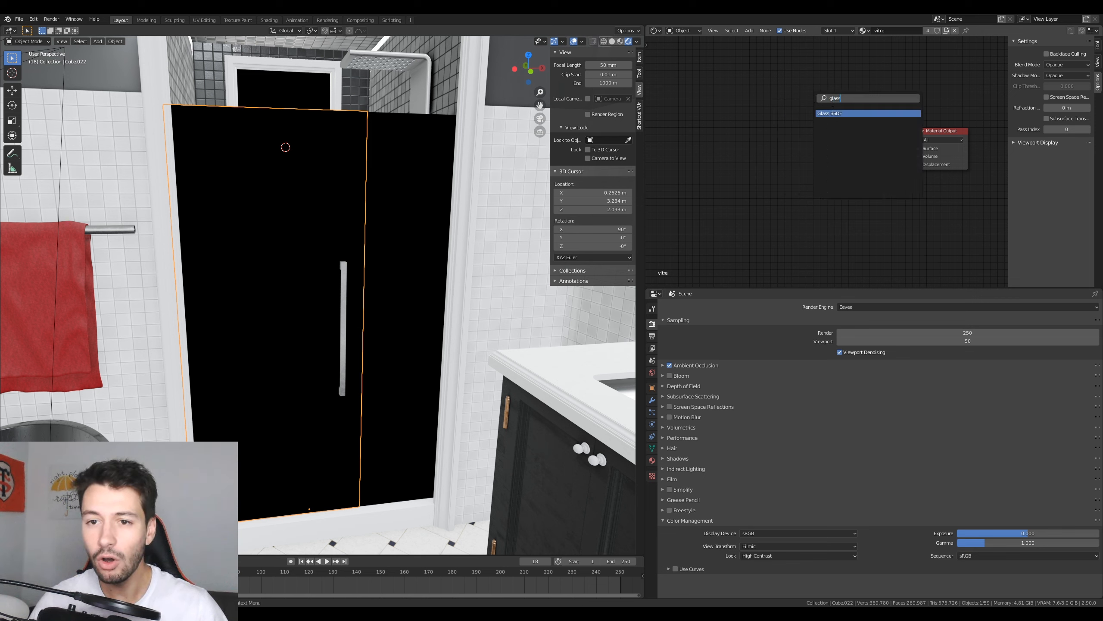
{"action": "left_click", "coordinate": [833, 112]}
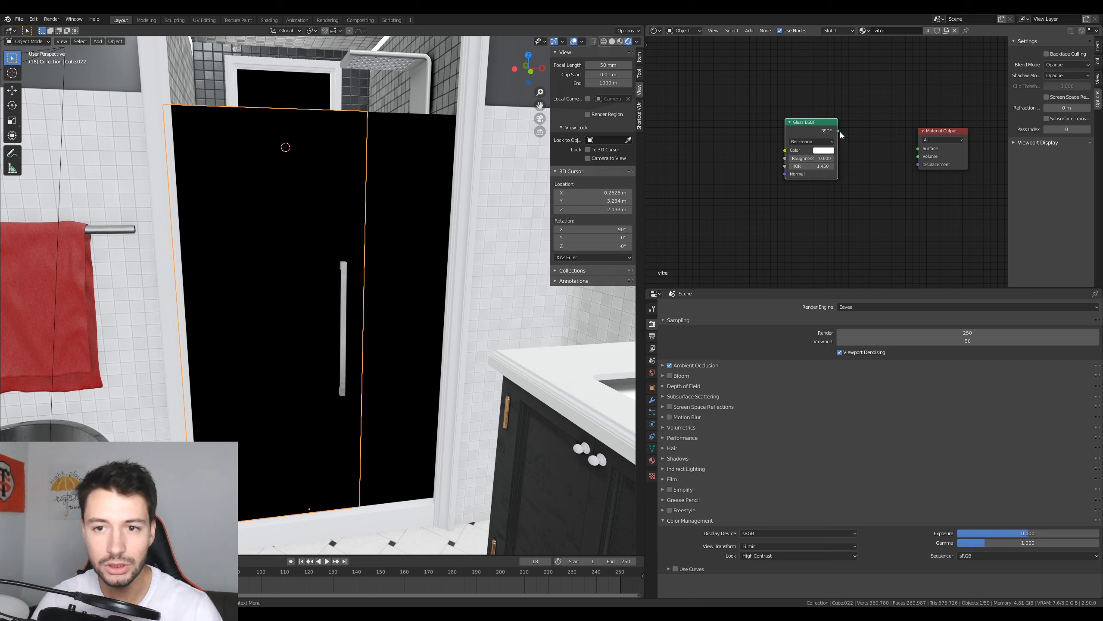
{"action": "left_click_drag", "start_coordinate": [838, 131], "coordinate": [915, 119]}
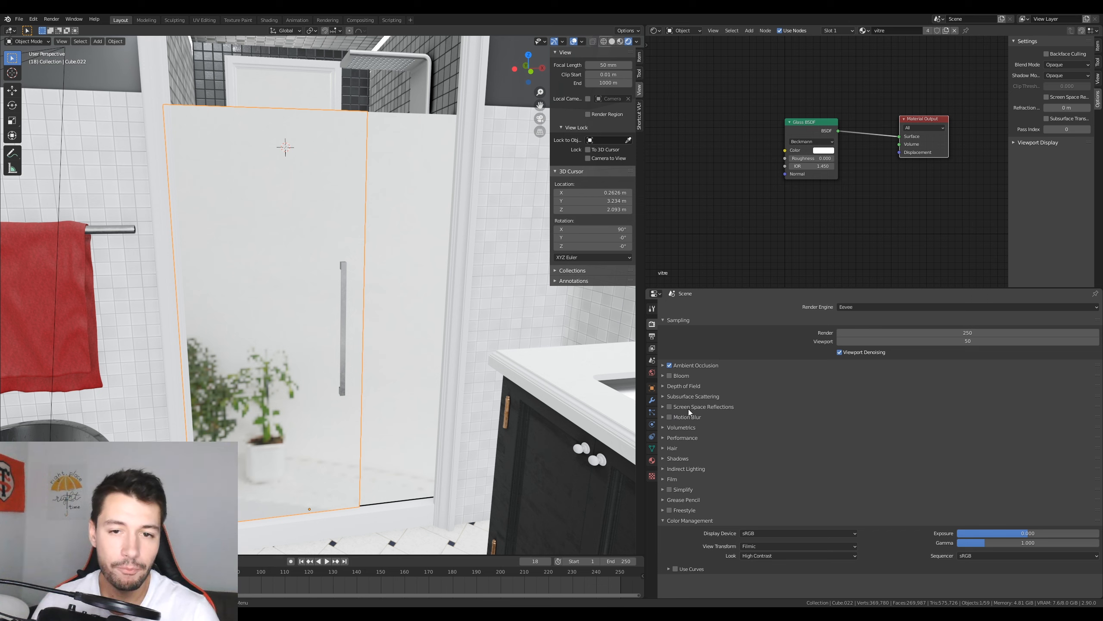
Step: Hide the viewport sidebar, enable Screen Space Reflections in the Eevee render settings, and expand its options
{"action": "key", "text": "n"}
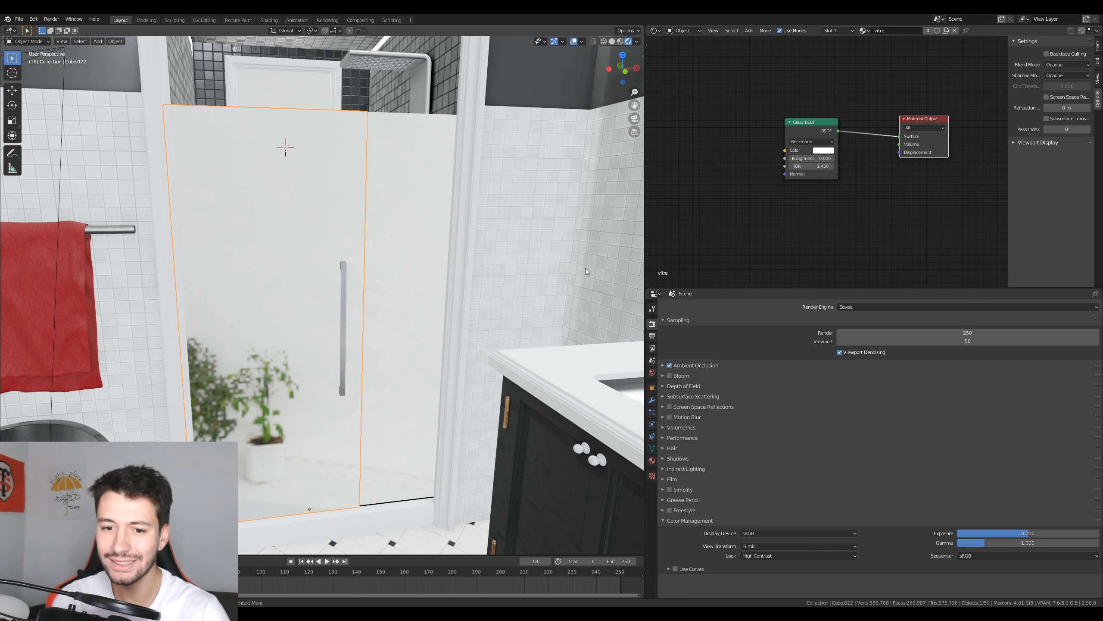
{"action": "middle_click_drag", "start_coordinate": [530, 204], "coordinate": [421, 301]}
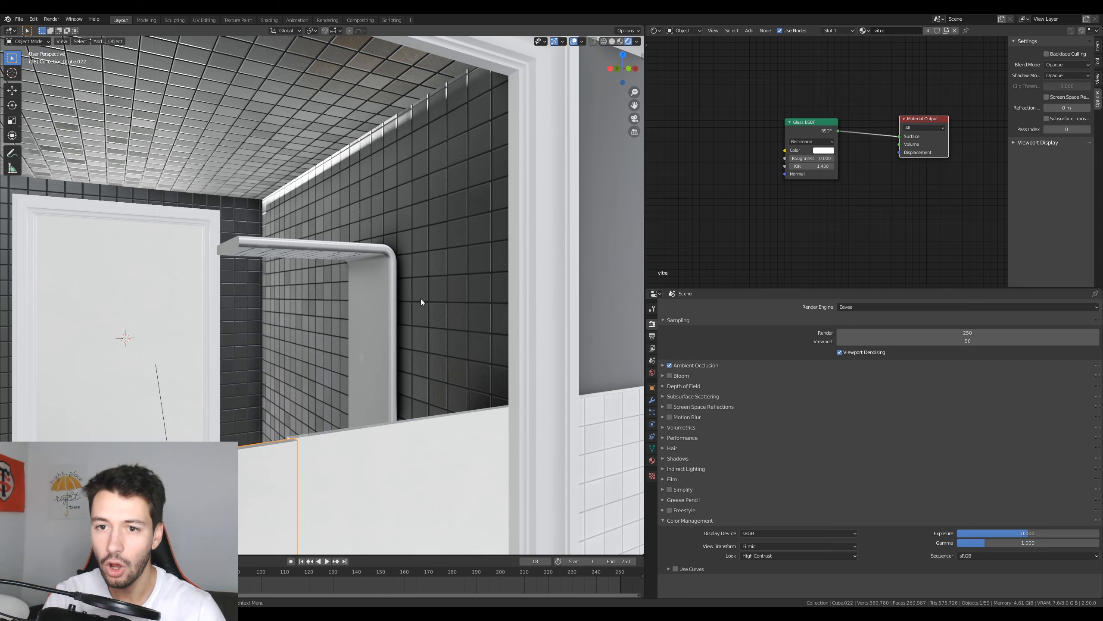
{"action": "middle_click_drag", "start_coordinate": [421, 299], "coordinate": [375, 134]}
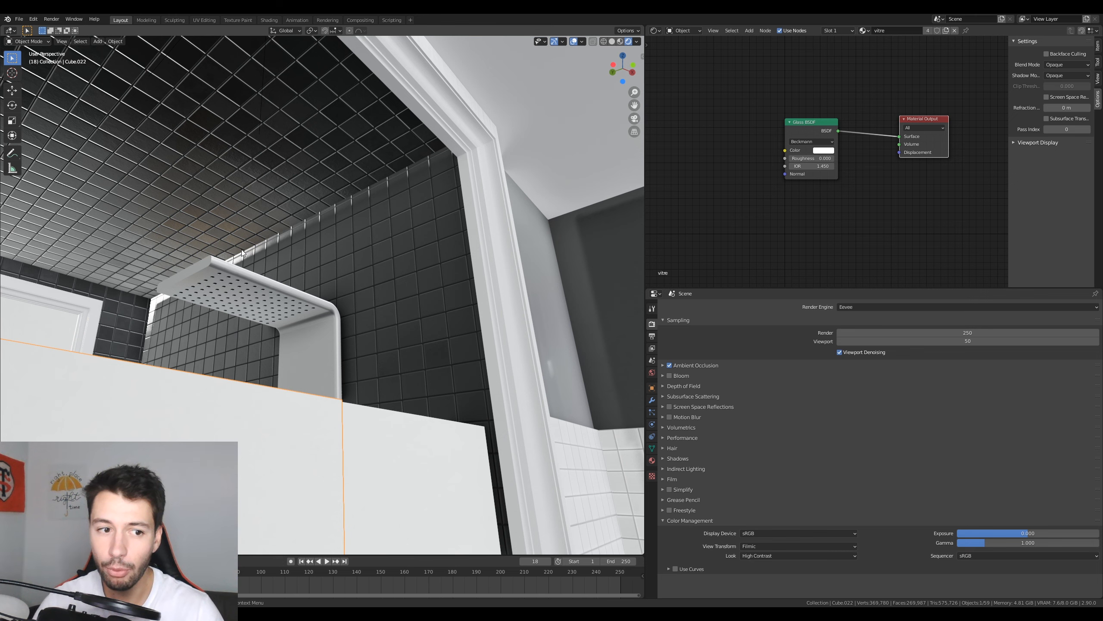
{"action": "middle_click_drag", "start_coordinate": [195, 292], "coordinate": [391, 231]}
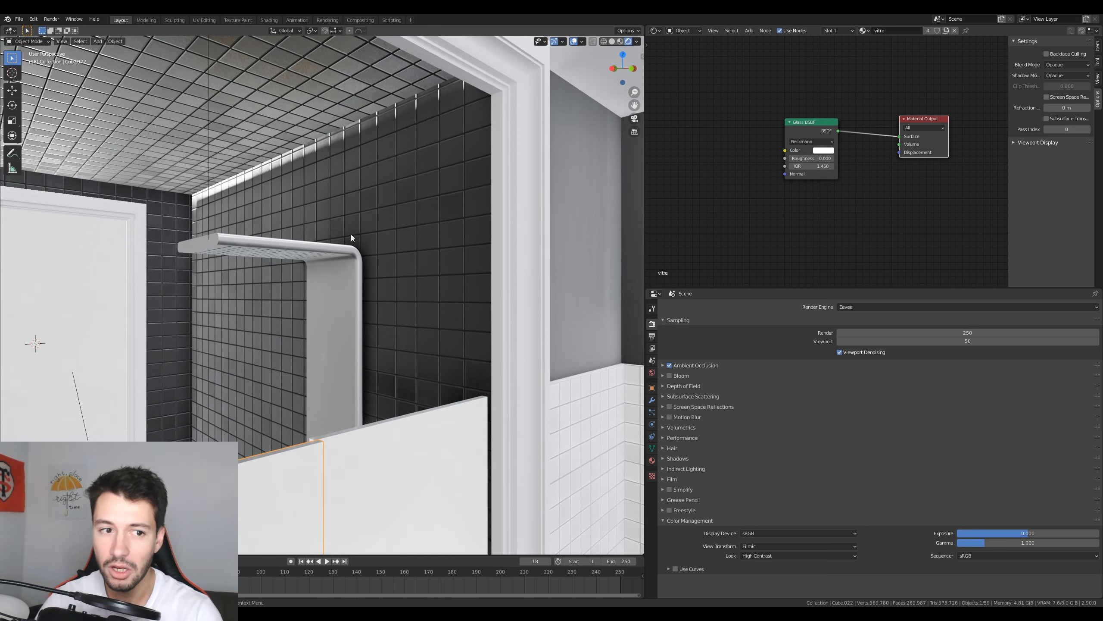
{"action": "middle_click_drag", "start_coordinate": [282, 165], "coordinate": [401, 283]}
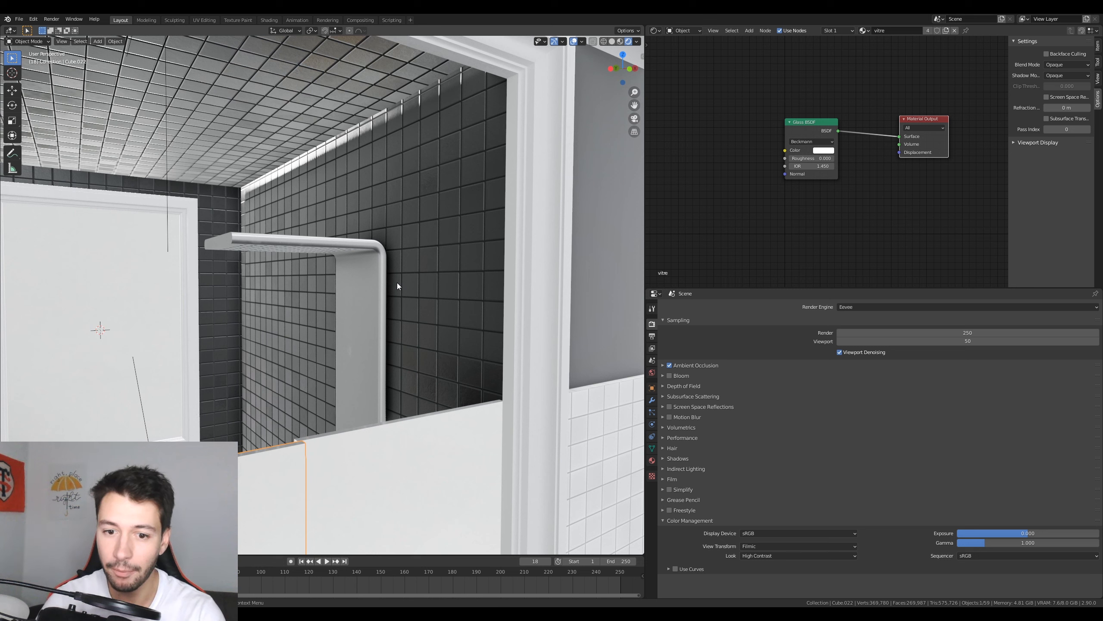
{"action": "left_click", "coordinate": [670, 406]}
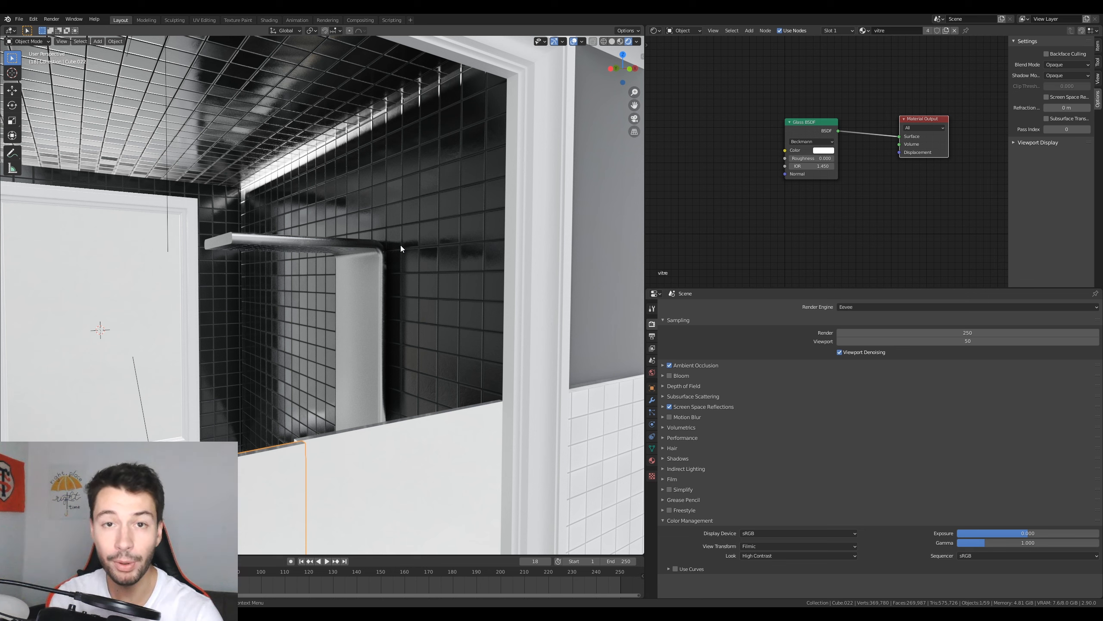
{"action": "left_click", "coordinate": [662, 406]}
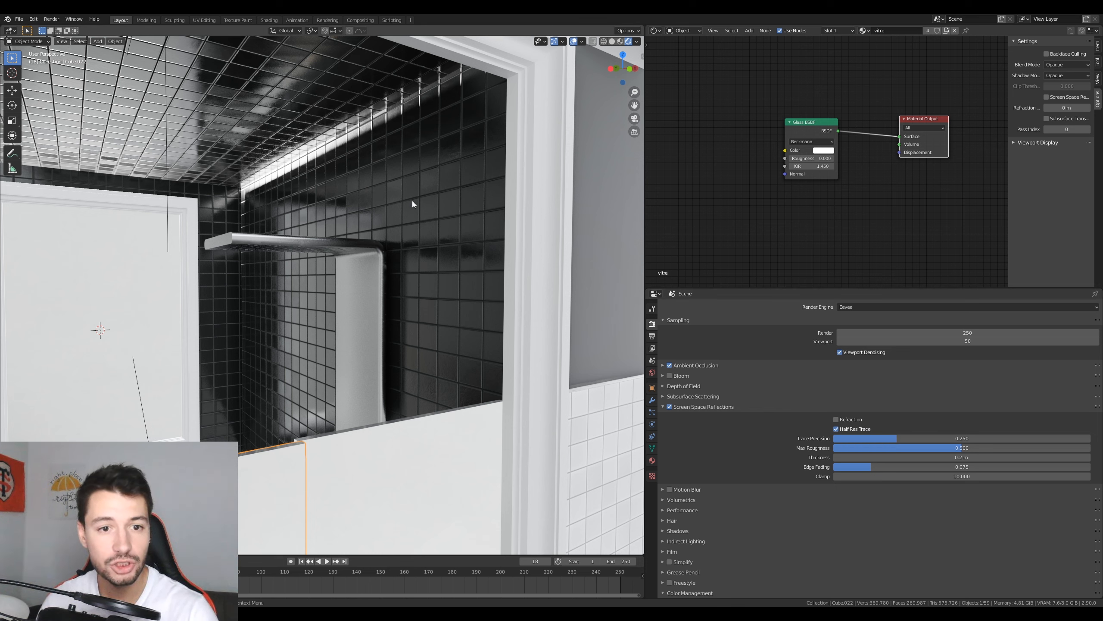
Step: Compare the reflections on the black shower tiles with Half Res Trace on and off, and leave Half Res Trace disabled
{"action": "left_click", "coordinate": [847, 430]}
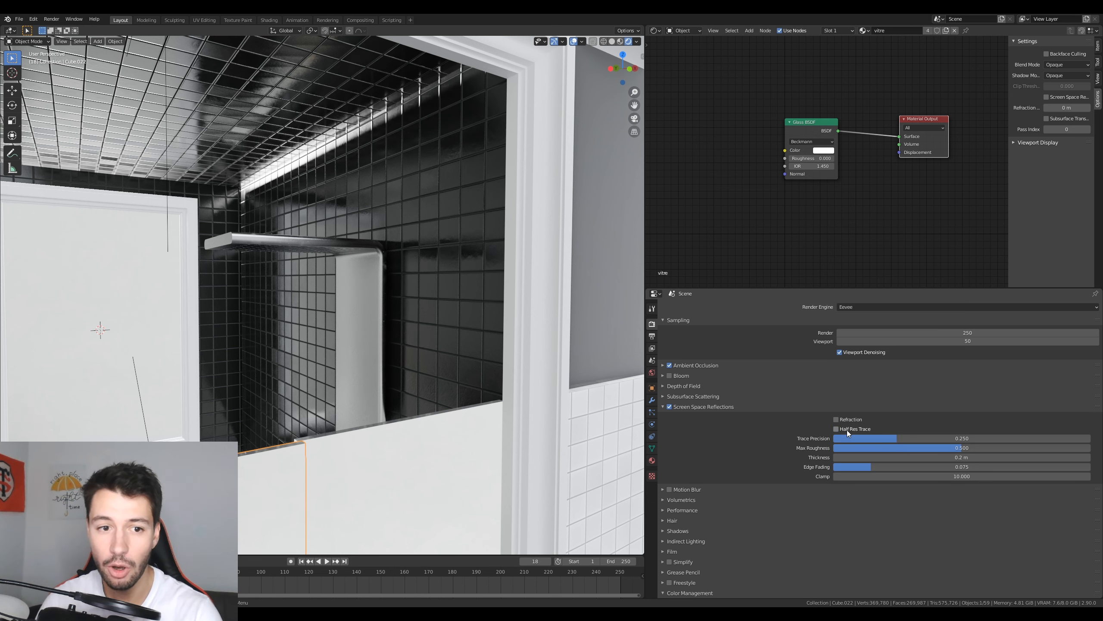
{"action": "left_click", "coordinate": [847, 429]}
{"action": "middle_click_drag", "start_coordinate": [574, 417], "coordinate": [378, 267]}
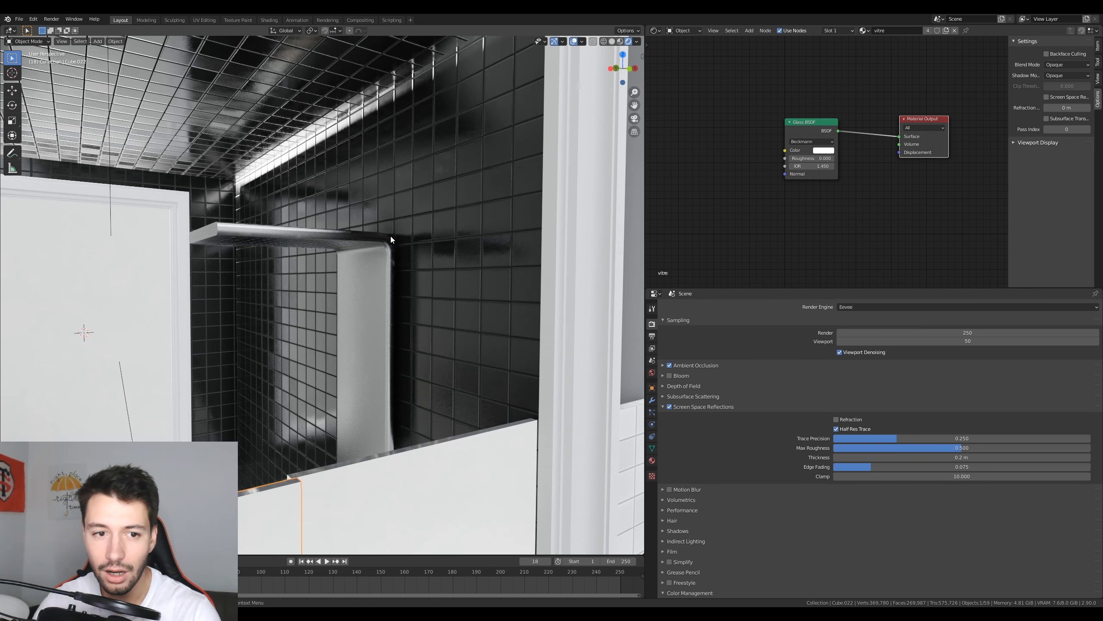
{"action": "middle_click_drag", "start_coordinate": [507, 286], "coordinate": [457, 246]}
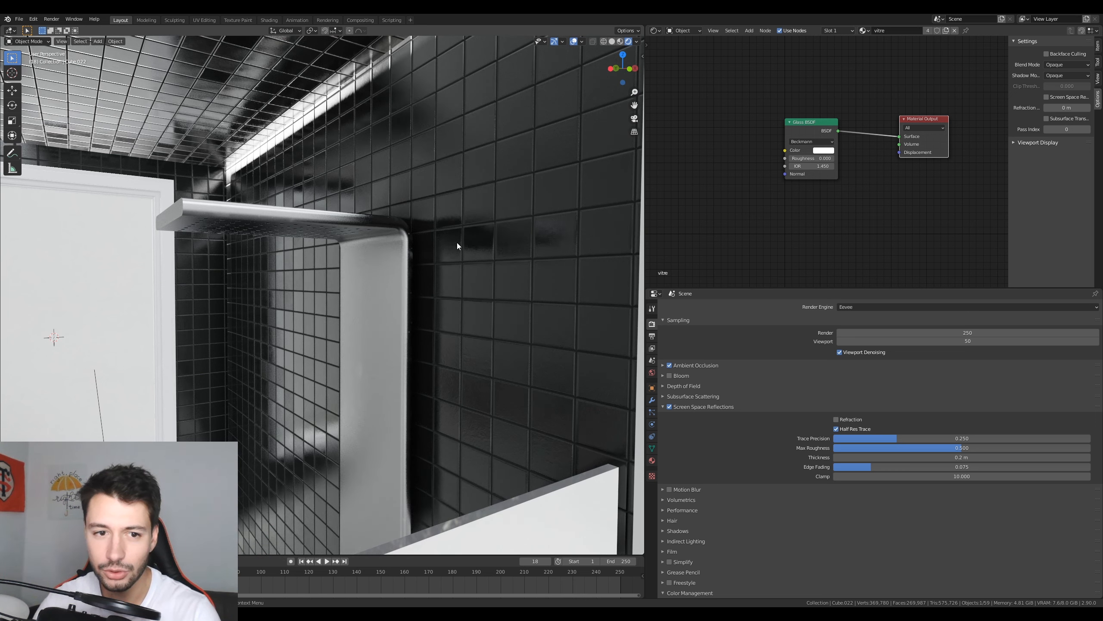
{"action": "left_click", "coordinate": [836, 429]}
{"action": "scroll", "coordinate": [422, 233], "scroll_direction": "up", "scroll_amount": 4}
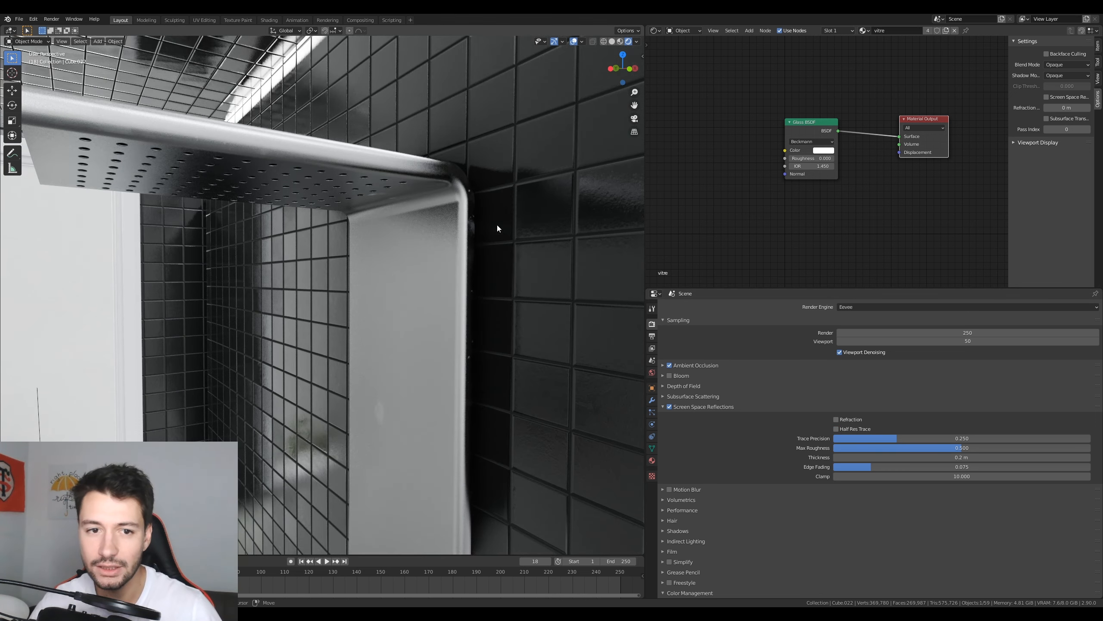
{"action": "scroll", "coordinate": [497, 228], "scroll_direction": "down", "scroll_amount": 2}
{"action": "left_click", "coordinate": [837, 428]}
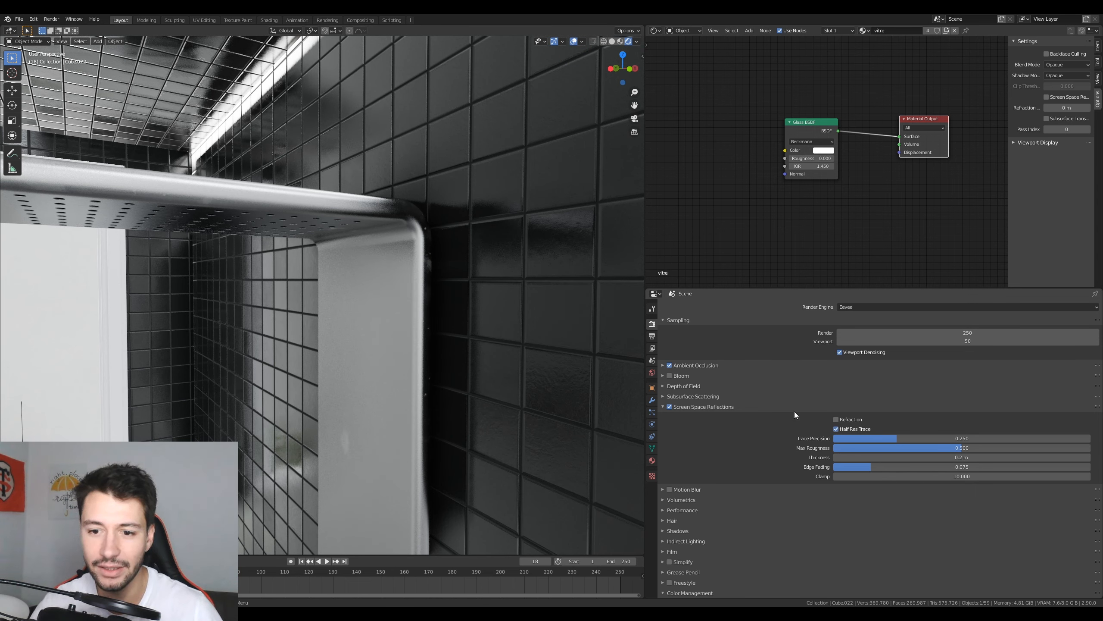
{"action": "left_click", "coordinate": [834, 429]}
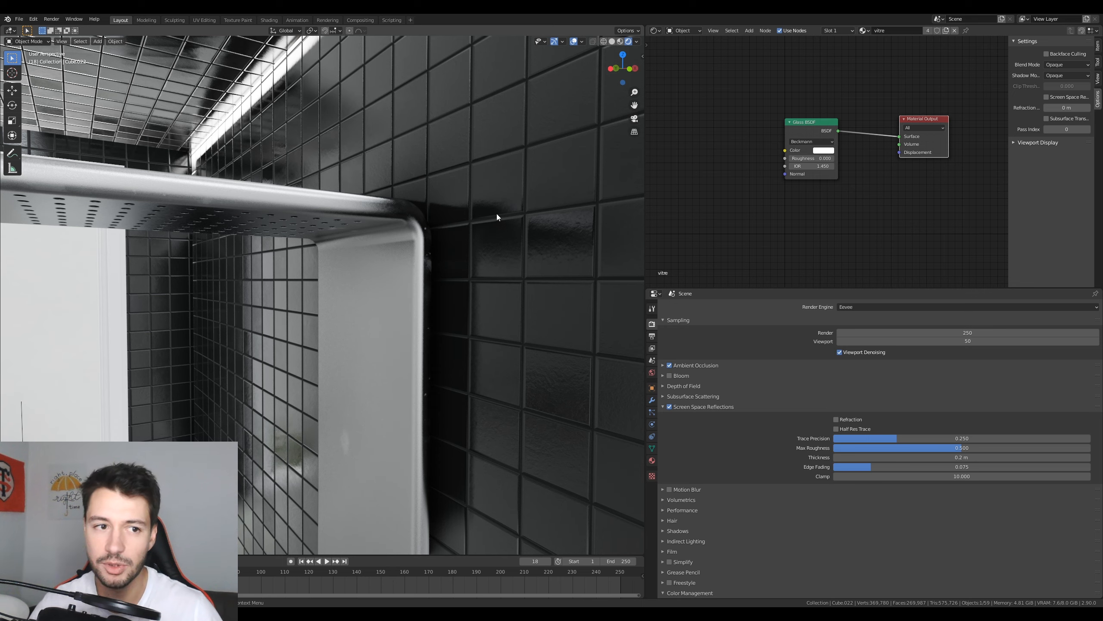
Step: Enable Refraction in the Screen Space Reflections settings and view the shower door from the front
{"action": "scroll", "coordinate": [496, 214], "scroll_direction": "down", "scroll_amount": 3}
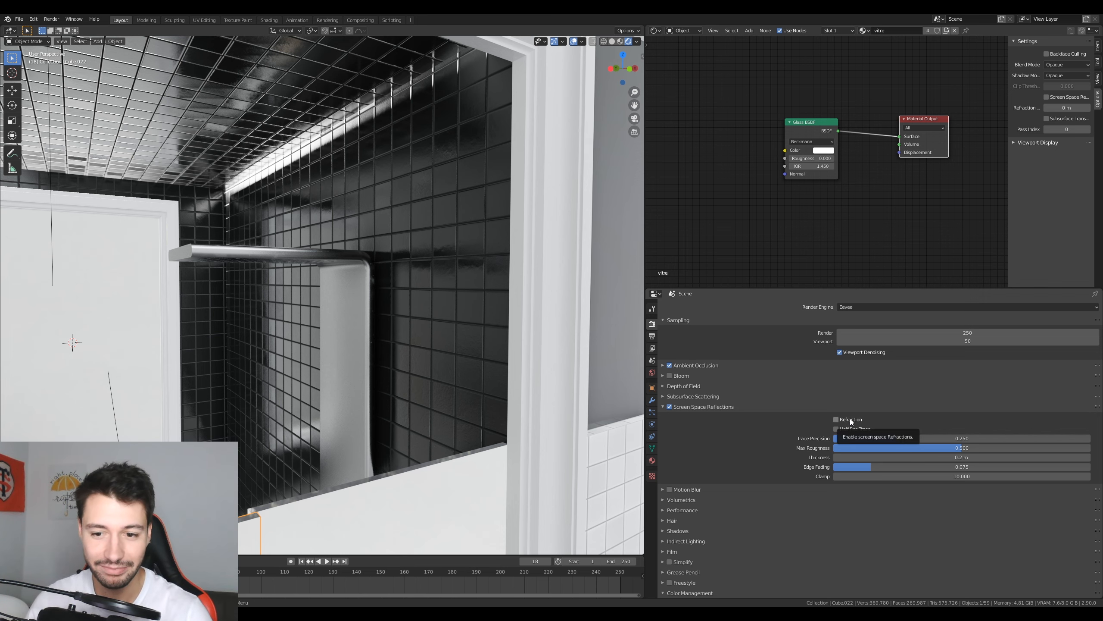
{"action": "left_click", "coordinate": [836, 419]}
{"action": "scroll", "coordinate": [378, 384], "scroll_direction": "down", "scroll_amount": 3}
{"action": "middle_click_drag", "start_coordinate": [377, 399], "coordinate": [367, 356]}
{"action": "middle_click_drag", "start_coordinate": [420, 225], "coordinate": [398, 359]}
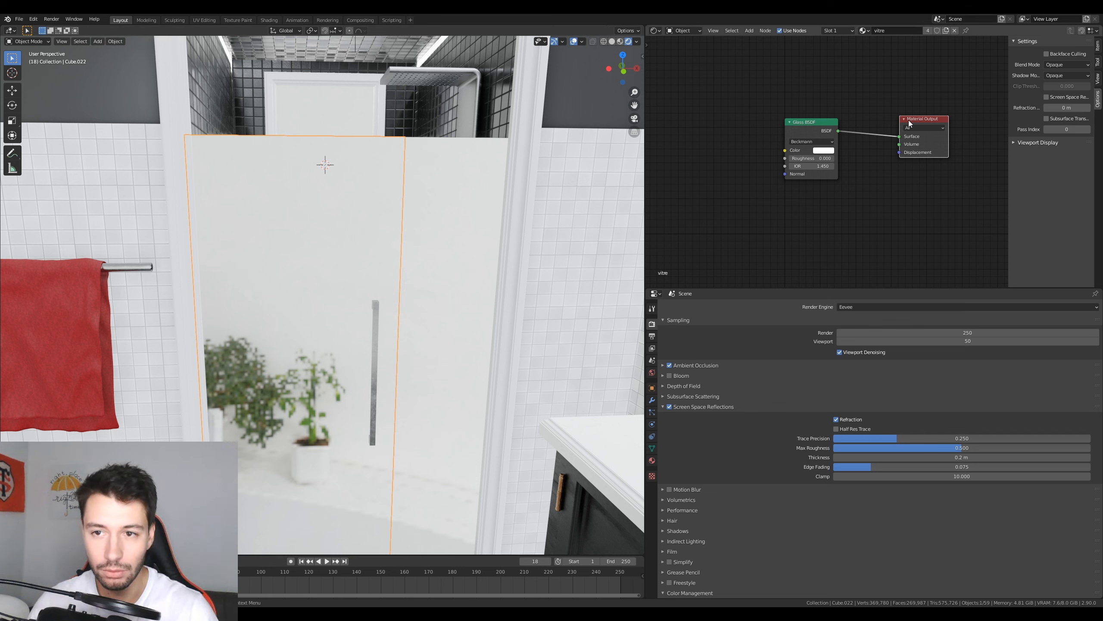
Step: Widen the shader editor's sidebar and enable Screen Space Refraction in the vitre material's settings
{"action": "left_click_drag", "start_coordinate": [928, 123], "coordinate": [911, 124]}
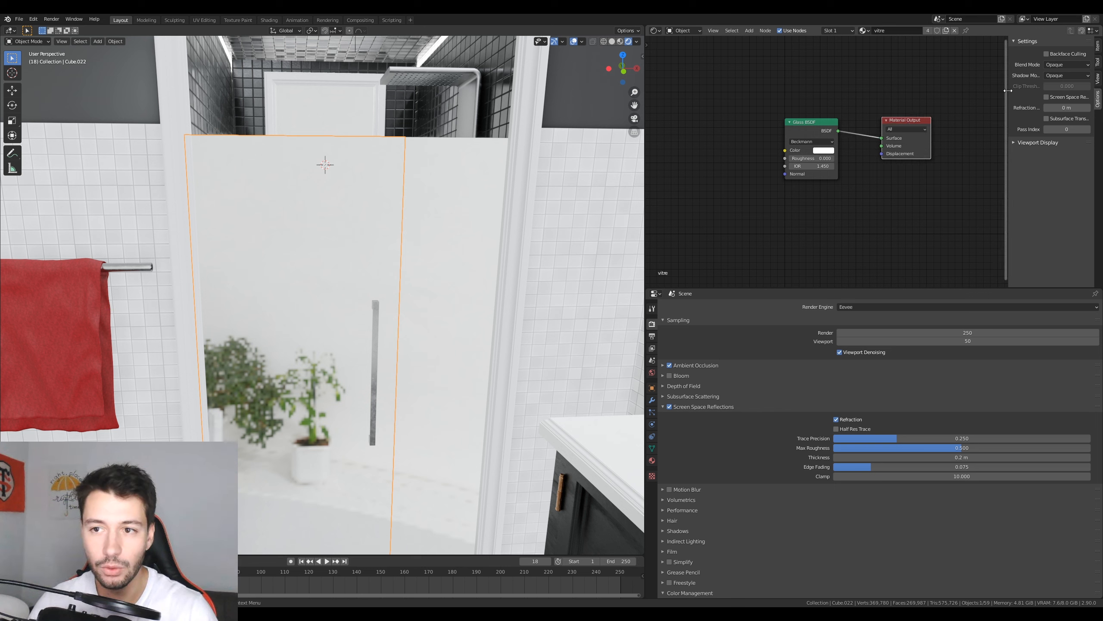
{"action": "left_click_drag", "start_coordinate": [1008, 91], "coordinate": [929, 97]}
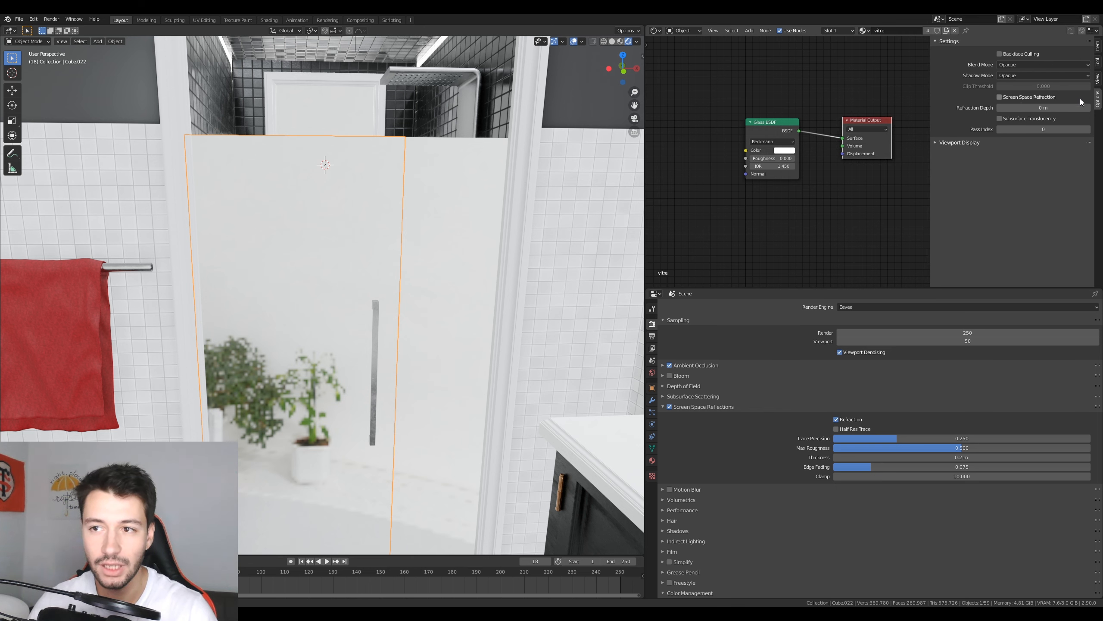
{"action": "left_click", "coordinate": [1098, 45]}
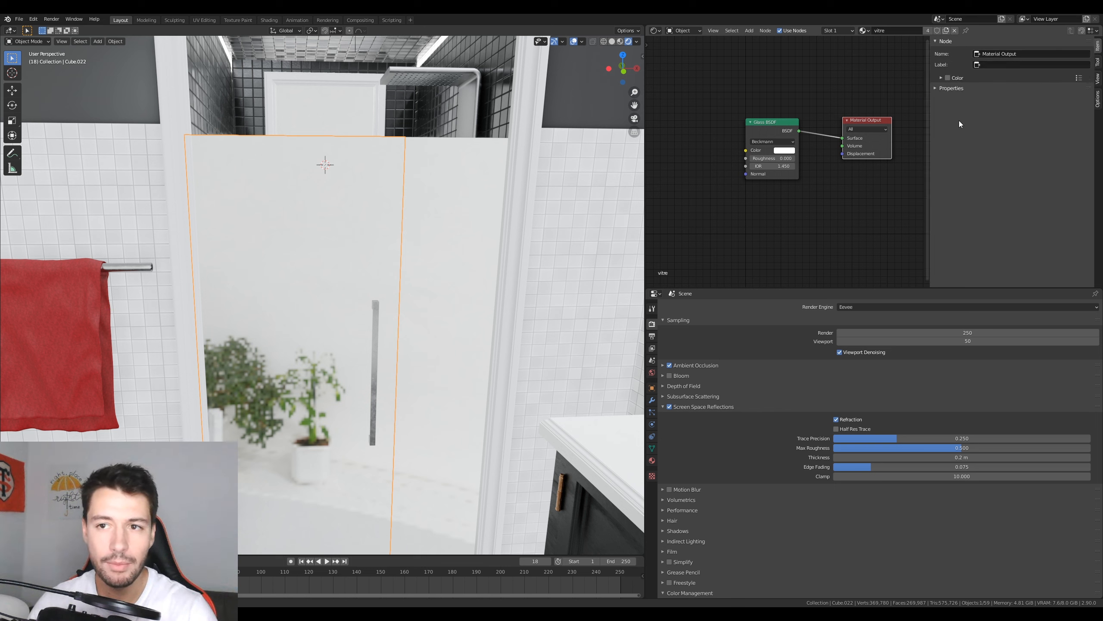
{"action": "left_click_drag", "start_coordinate": [927, 76], "coordinate": [1098, 47]}
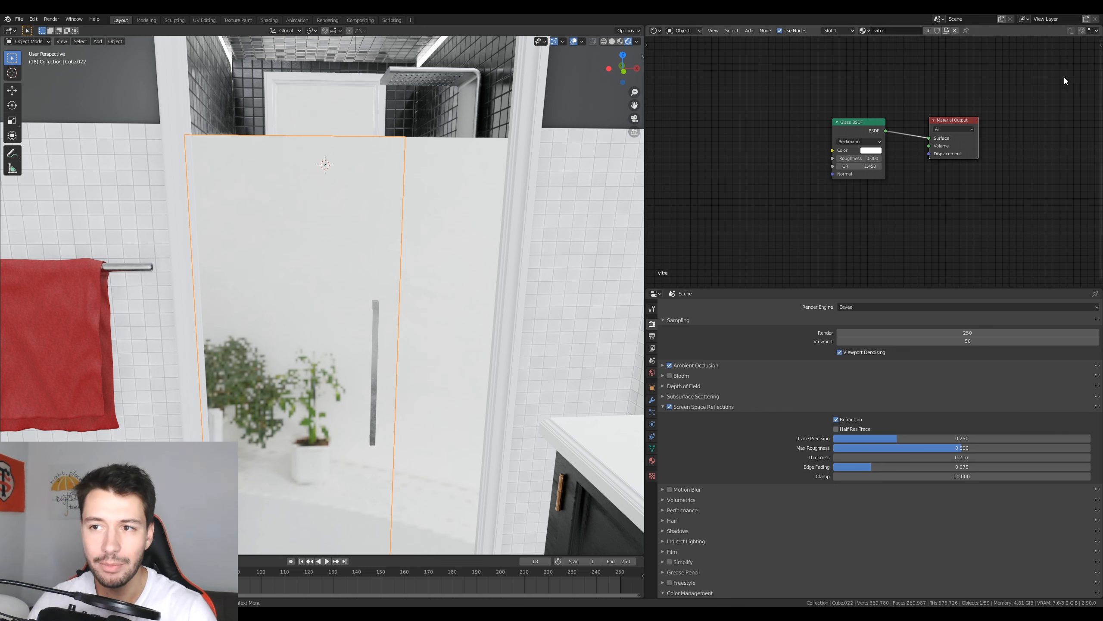
{"action": "left_click", "coordinate": [1098, 47]}
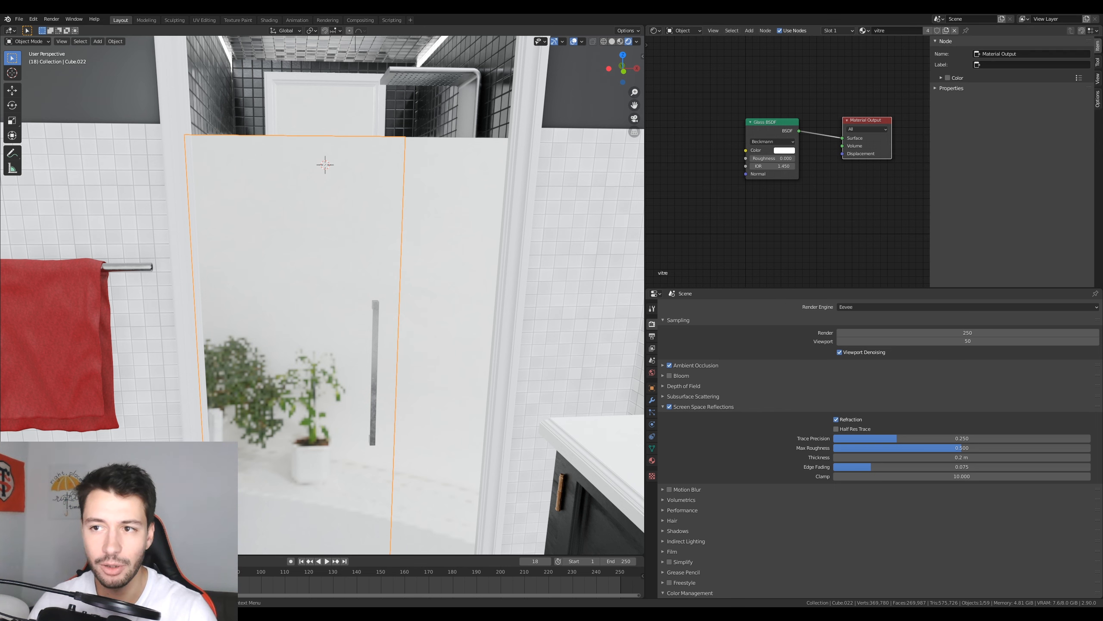
{"action": "left_click", "coordinate": [1098, 104]}
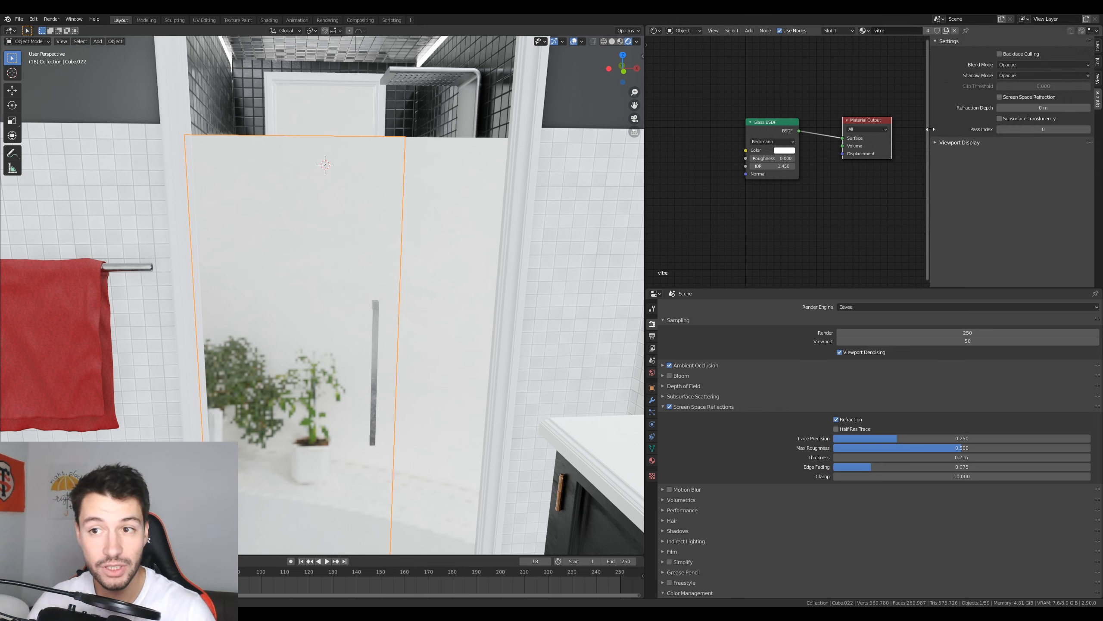
{"action": "left_click", "coordinate": [1027, 97]}
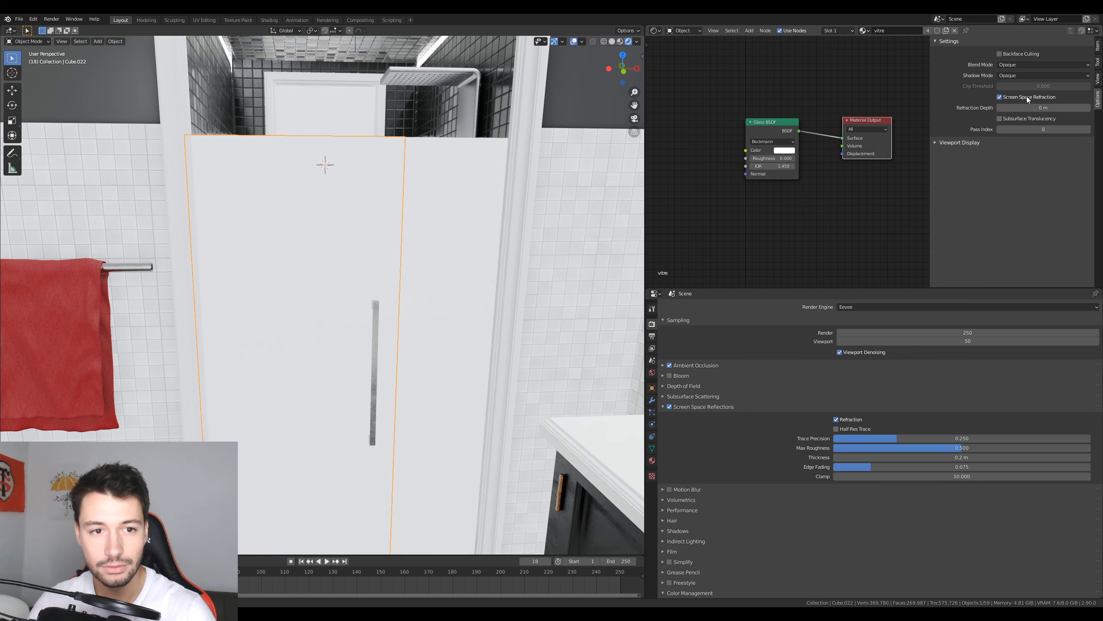
Step: Examine from several angles and distances how the shower interior looks through the refracting glass door
{"action": "mouse_move", "coordinate": [438, 304]}
{"action": "middle_mouse_down"}
{"action": "mouse_move", "coordinate": [418, 301]}
{"action": "mouse_move", "coordinate": [431, 301]}
{"action": "middle_mouse_up"}
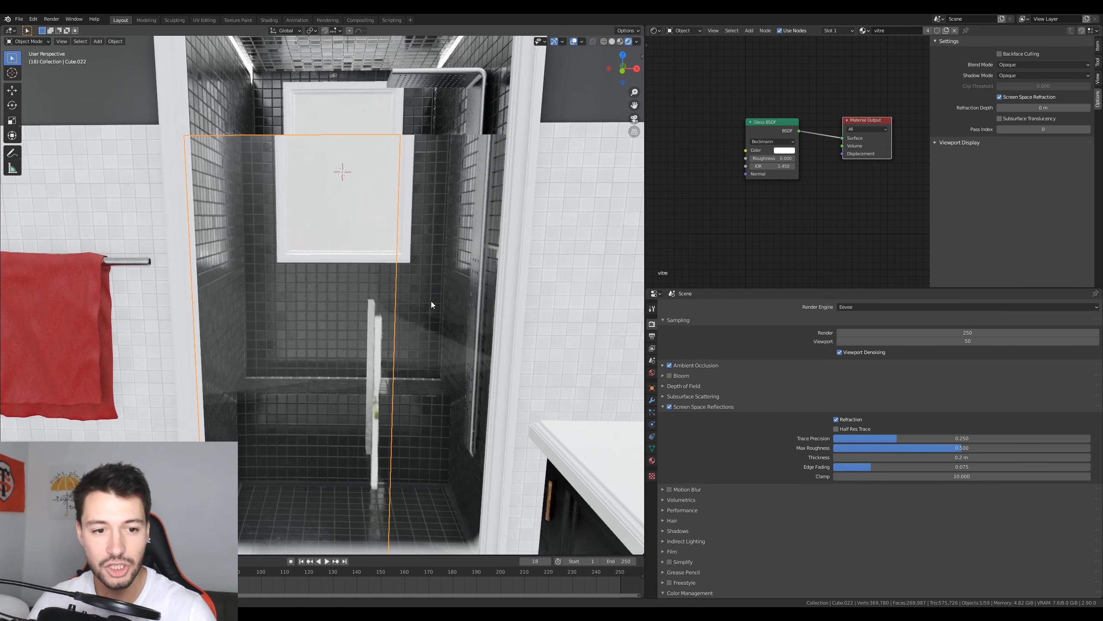
{"action": "scroll", "coordinate": [379, 364], "scroll_direction": "down", "scroll_amount": 3}
{"action": "middle_click_drag", "start_coordinate": [380, 365], "coordinate": [410, 365]}
{"action": "scroll", "coordinate": [408, 383], "scroll_direction": "up", "scroll_amount": 2}
{"action": "scroll", "coordinate": [408, 382], "scroll_direction": "down", "scroll_amount": 1}
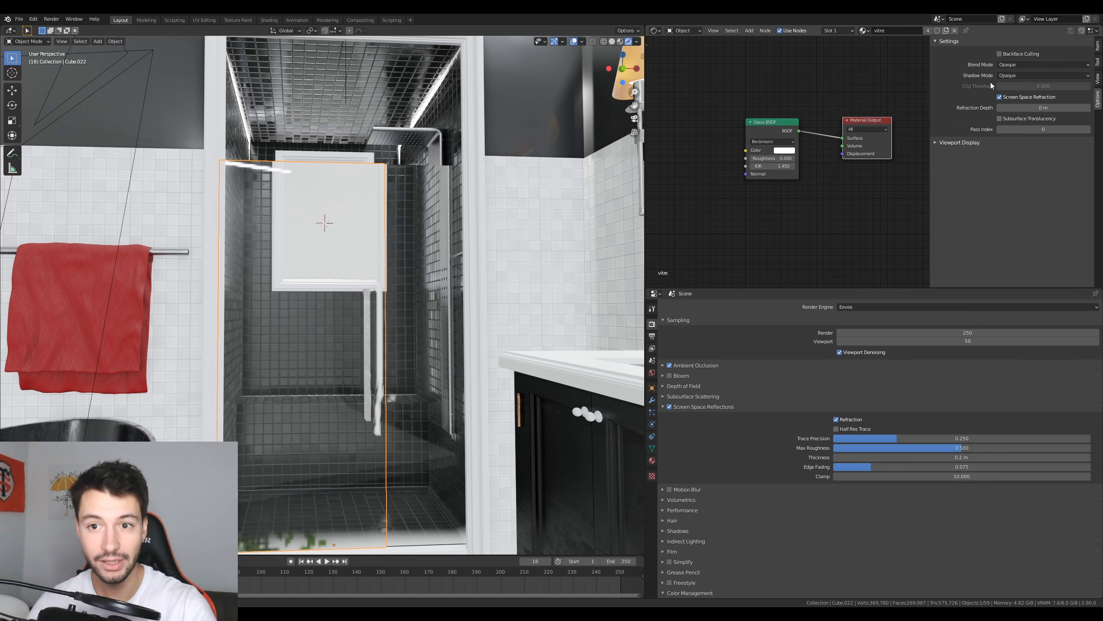
{"action": "scroll", "coordinate": [456, 278], "scroll_direction": "up", "scroll_amount": 3}
{"action": "mouse_move", "coordinate": [456, 278]}
{"action": "middle_mouse_down"}
{"action": "mouse_move", "coordinate": [448, 265]}
{"action": "mouse_move", "coordinate": [436, 290]}
{"action": "mouse_move", "coordinate": [436, 274]}
{"action": "middle_mouse_up"}
{"action": "scroll", "coordinate": [438, 290], "scroll_direction": "down", "scroll_amount": 3}
Step: Select the white framed panel on the shower's back wall and compare it above the glass edge with its refracted image
{"action": "left_click", "coordinate": [373, 193]}
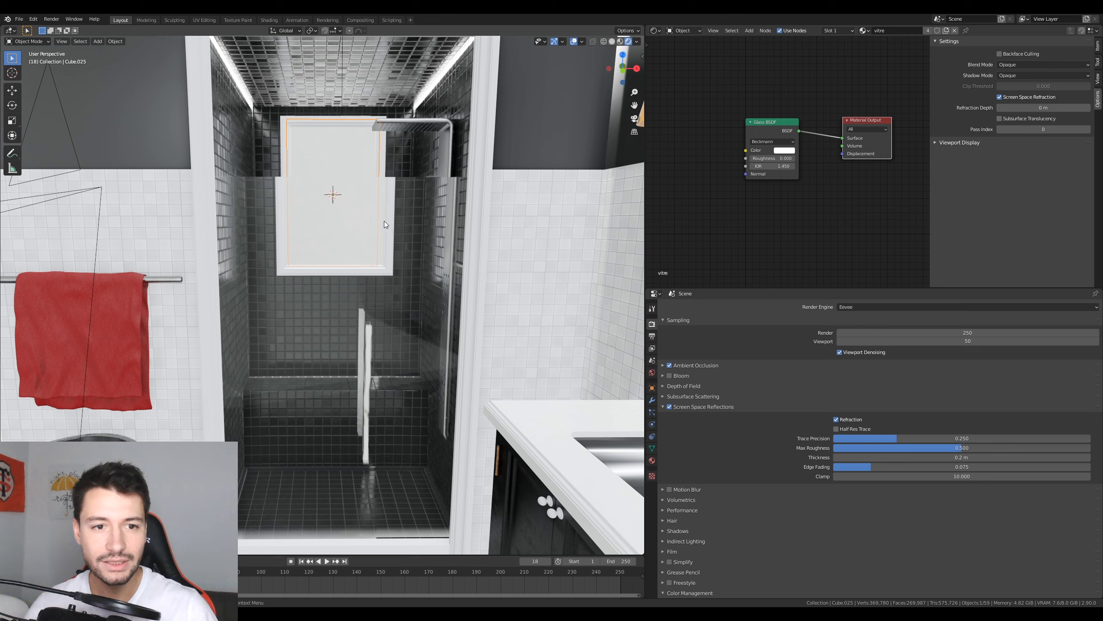
{"action": "middle_click_drag", "start_coordinate": [385, 222], "coordinate": [396, 228], "text": "shift"}
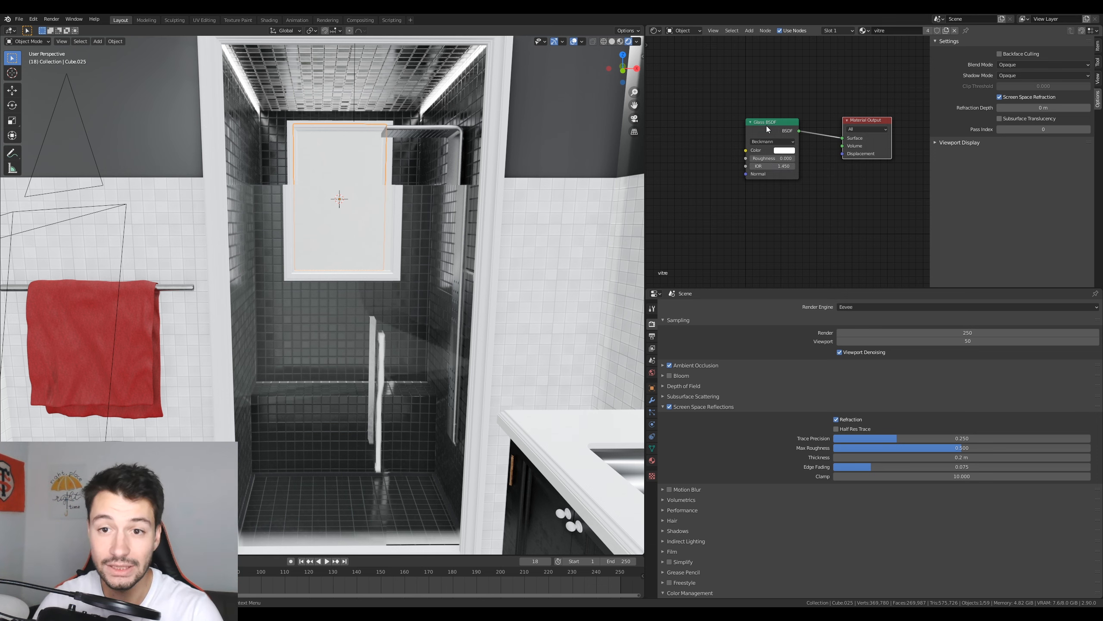
{"action": "left_click_drag", "start_coordinate": [767, 129], "coordinate": [756, 136]}
{"action": "scroll", "coordinate": [434, 215], "scroll_direction": "up", "scroll_amount": 3}
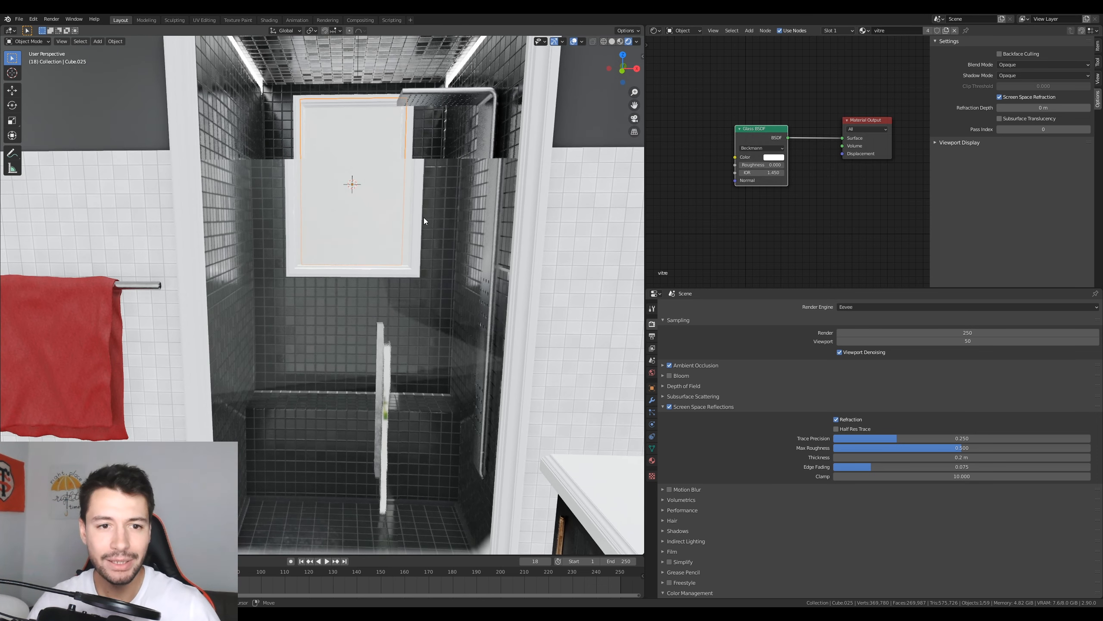
{"action": "middle_click_drag", "start_coordinate": [424, 217], "coordinate": [424, 233]}
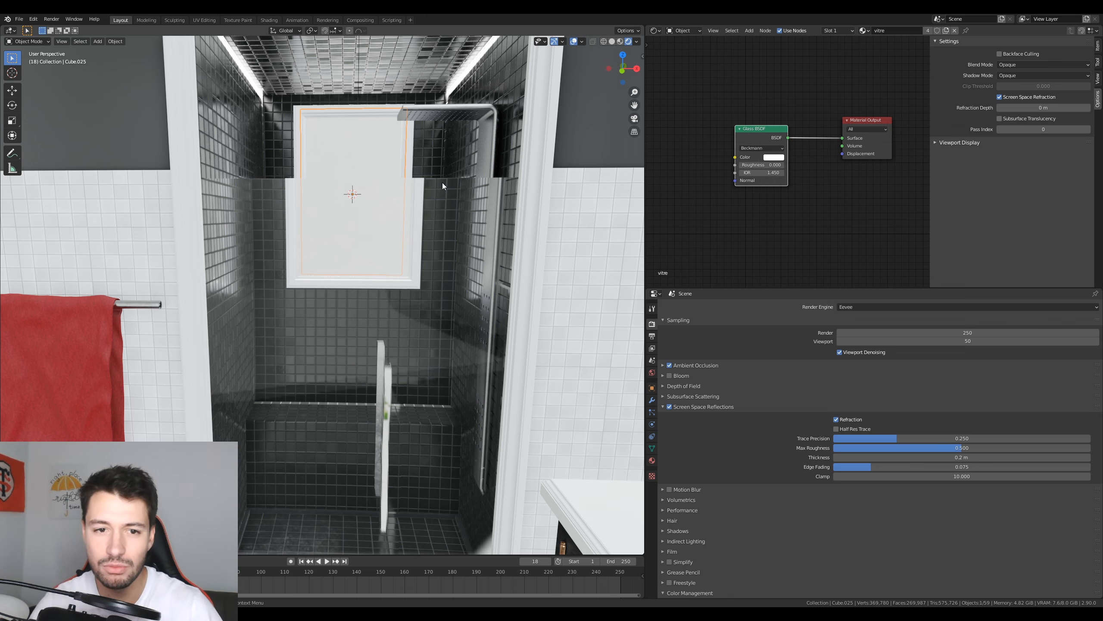
{"action": "middle_click_drag", "start_coordinate": [442, 183], "coordinate": [440, 260]}
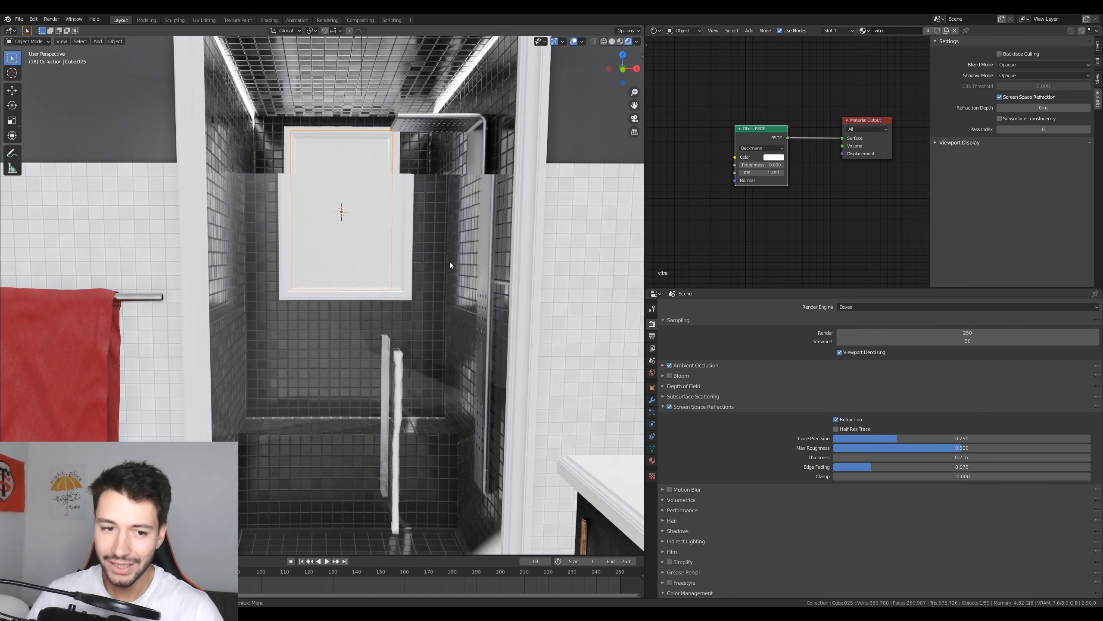
{"action": "scroll", "coordinate": [754, 223], "scroll_direction": "down", "scroll_amount": 1}
{"action": "middle_click_drag", "start_coordinate": [754, 223], "coordinate": [738, 192]}
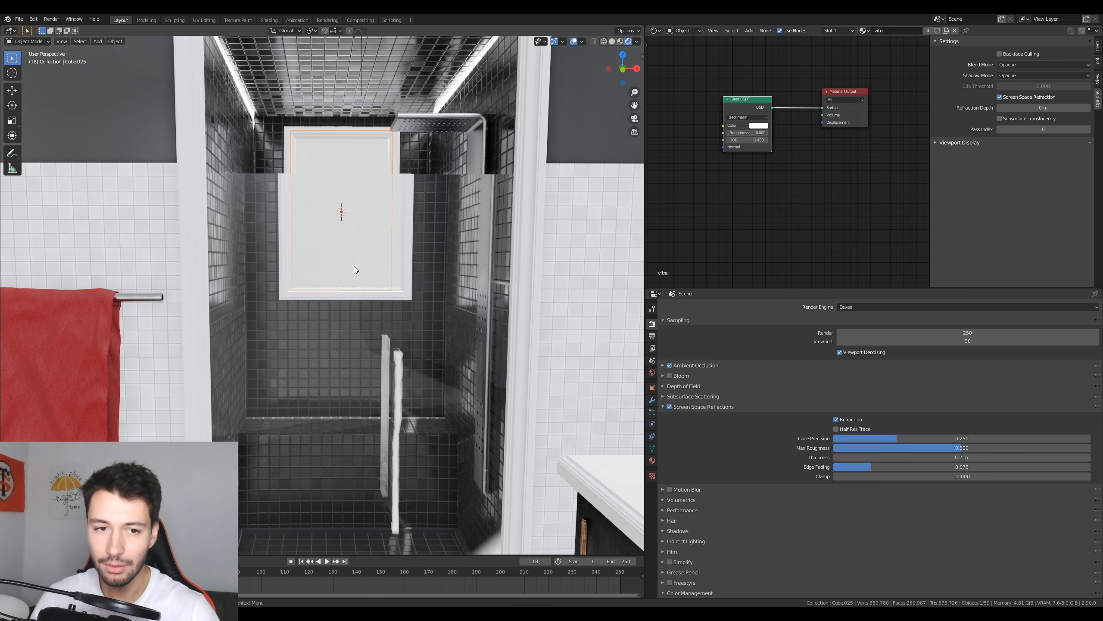
{"action": "middle_click_drag", "start_coordinate": [399, 253], "coordinate": [407, 255]}
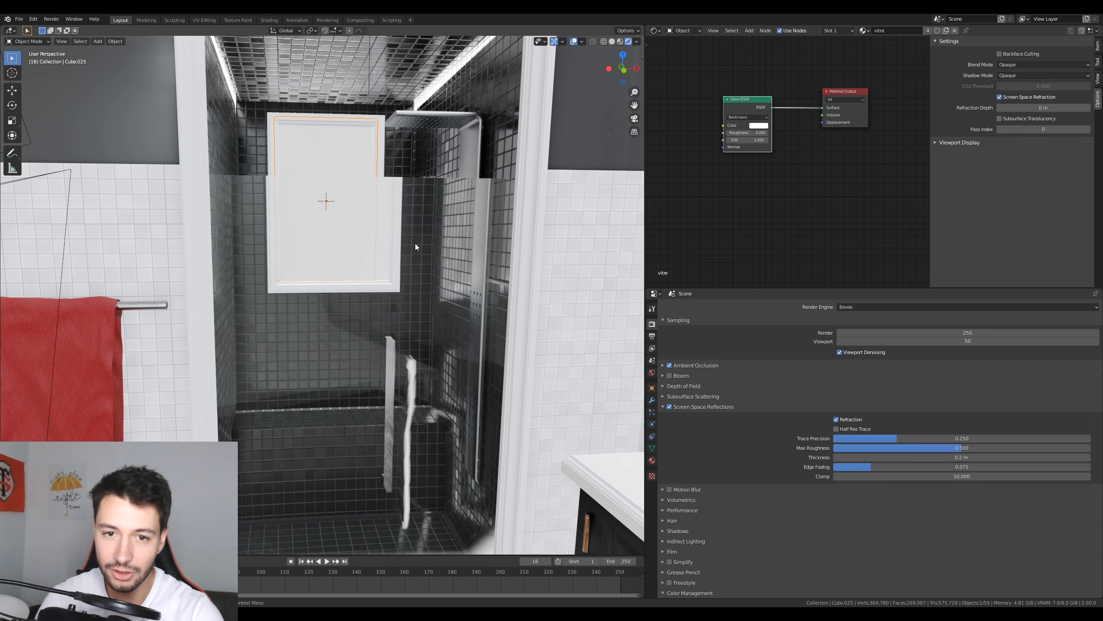
Step: Enlarge the shader editor, narrow its sidebar, and clear an empty area below the vitre nodes
{"action": "left_click_drag", "start_coordinate": [821, 287], "coordinate": [821, 452]}
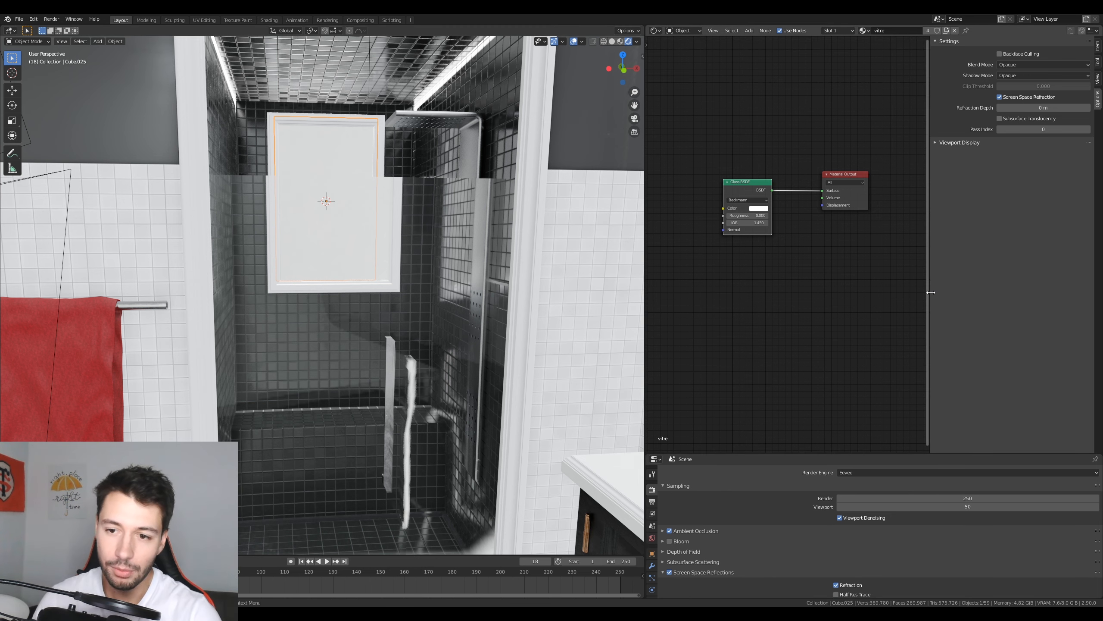
{"action": "left_click_drag", "start_coordinate": [931, 293], "coordinate": [1082, 292]}
{"action": "middle_click_drag", "start_coordinate": [887, 336], "coordinate": [845, 268]}
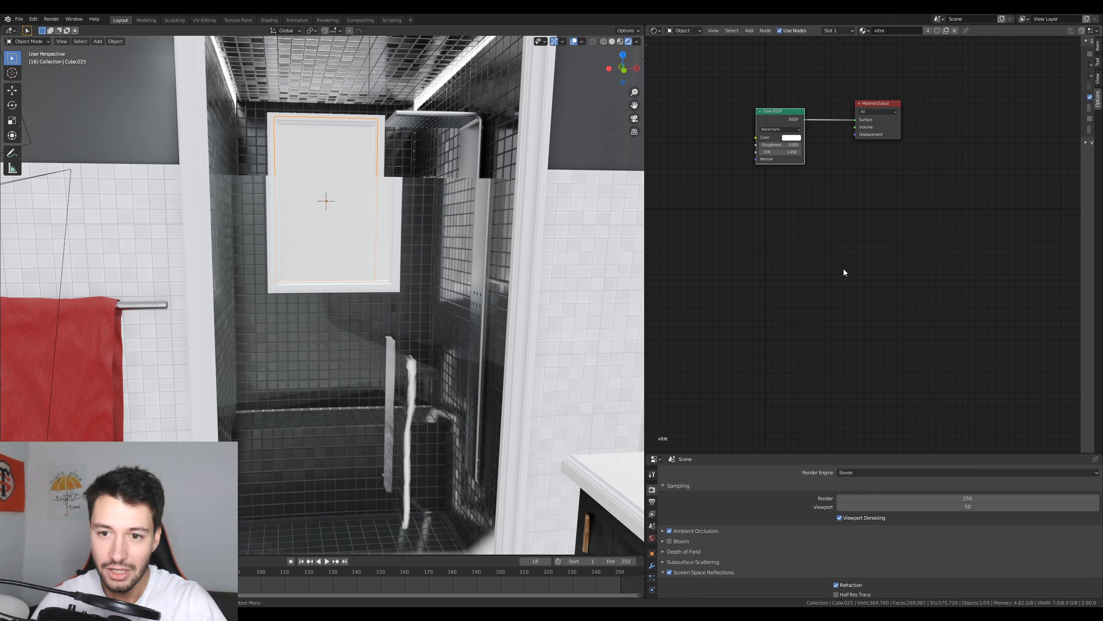
{"action": "middle_click_drag", "start_coordinate": [867, 317], "coordinate": [858, 288]}
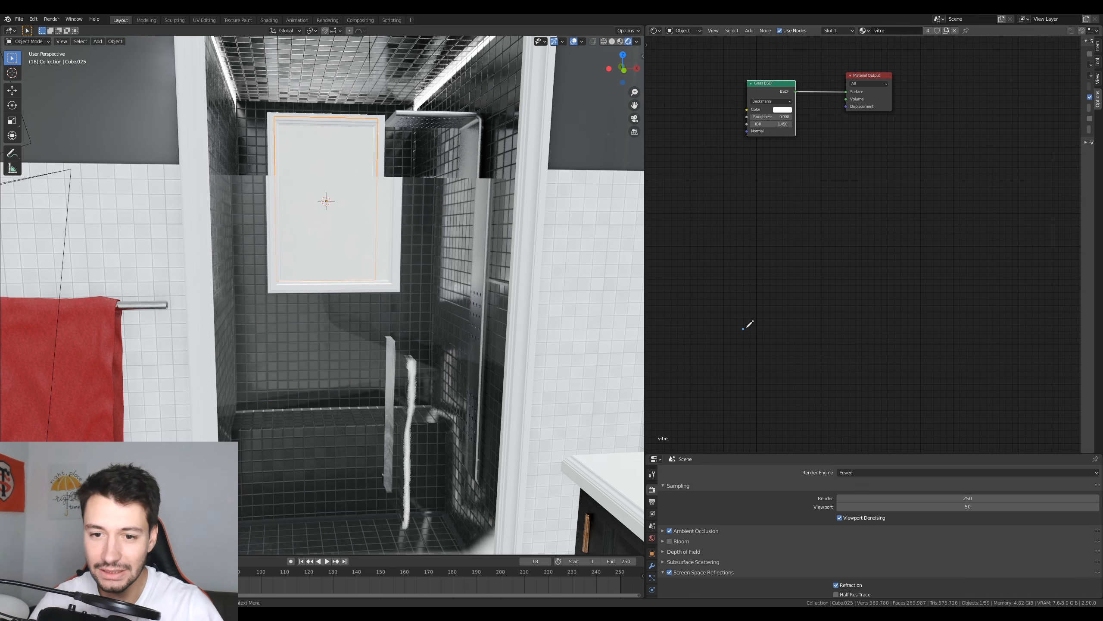
Step: Annotate a light-ray diagram below the nodes with a surface line, its normal, an eye, an incoming ray, and reflected and refracted arrows
{"action": "left_click_drag", "start_coordinate": [743, 328], "coordinate": [990, 325]}
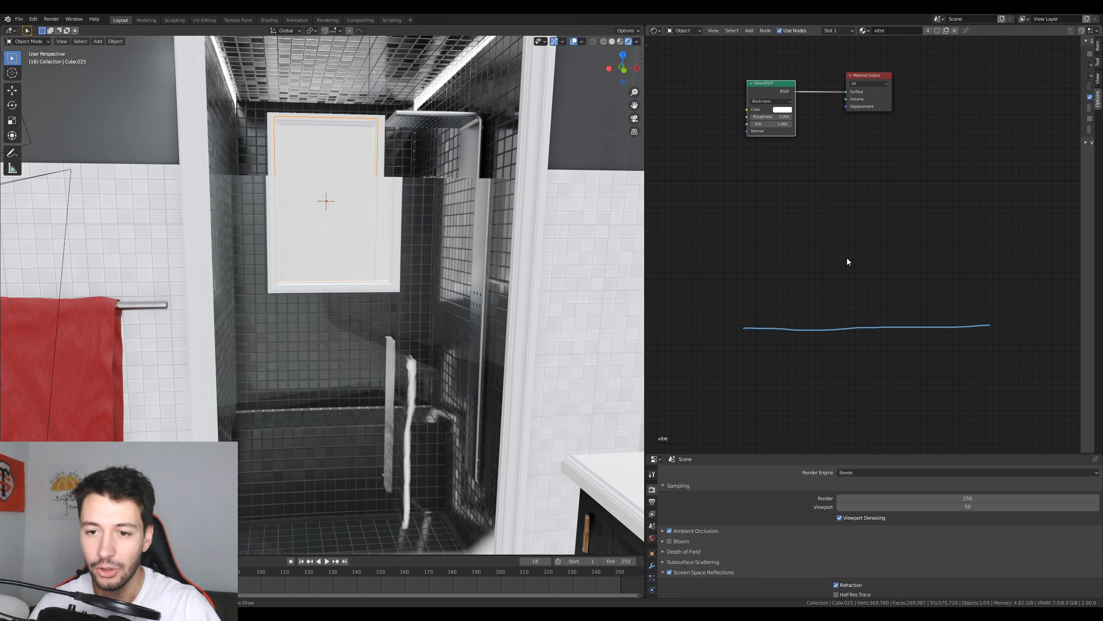
{"action": "left_click_drag", "start_coordinate": [858, 224], "coordinate": [875, 389]}
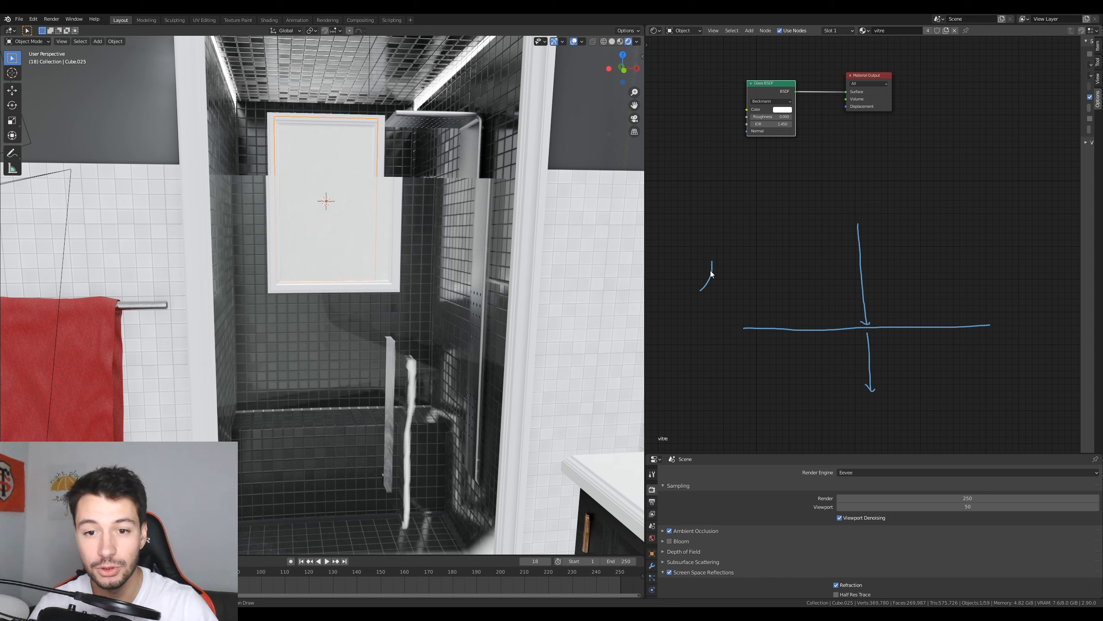
{"action": "left_click_drag", "start_coordinate": [711, 270], "coordinate": [678, 274]}
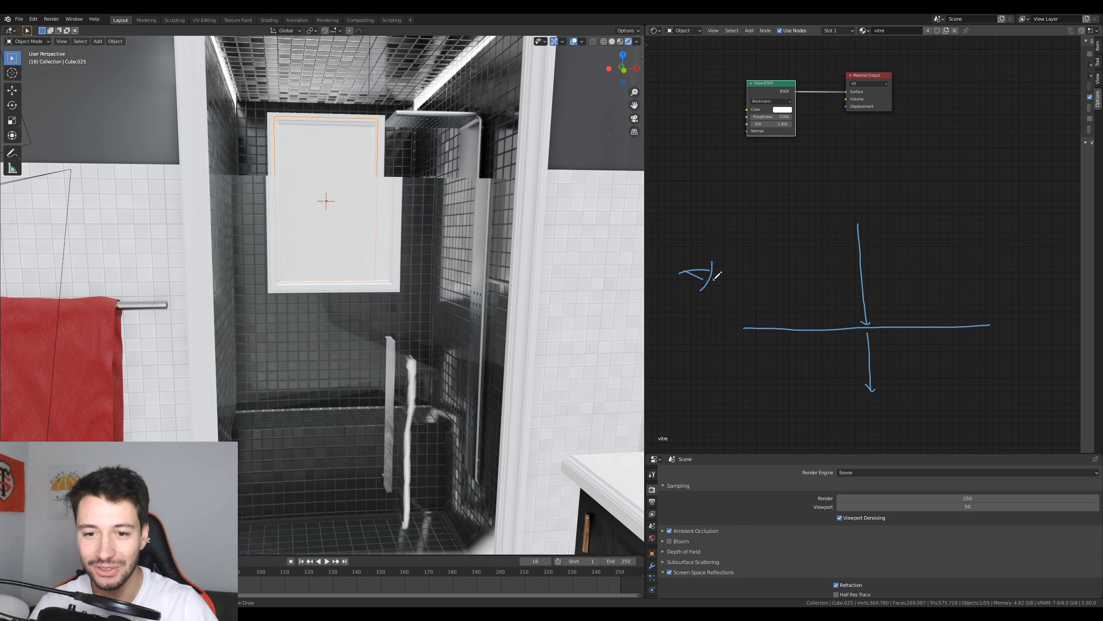
{"action": "mouse_move", "coordinate": [715, 278]}
{"action": "left_mouse_down"}
{"action": "mouse_move", "coordinate": [871, 322]}
{"action": "mouse_move", "coordinate": [856, 330]}
{"action": "mouse_move", "coordinate": [953, 269]}
{"action": "mouse_move", "coordinate": [954, 281]}
{"action": "left_mouse_up"}
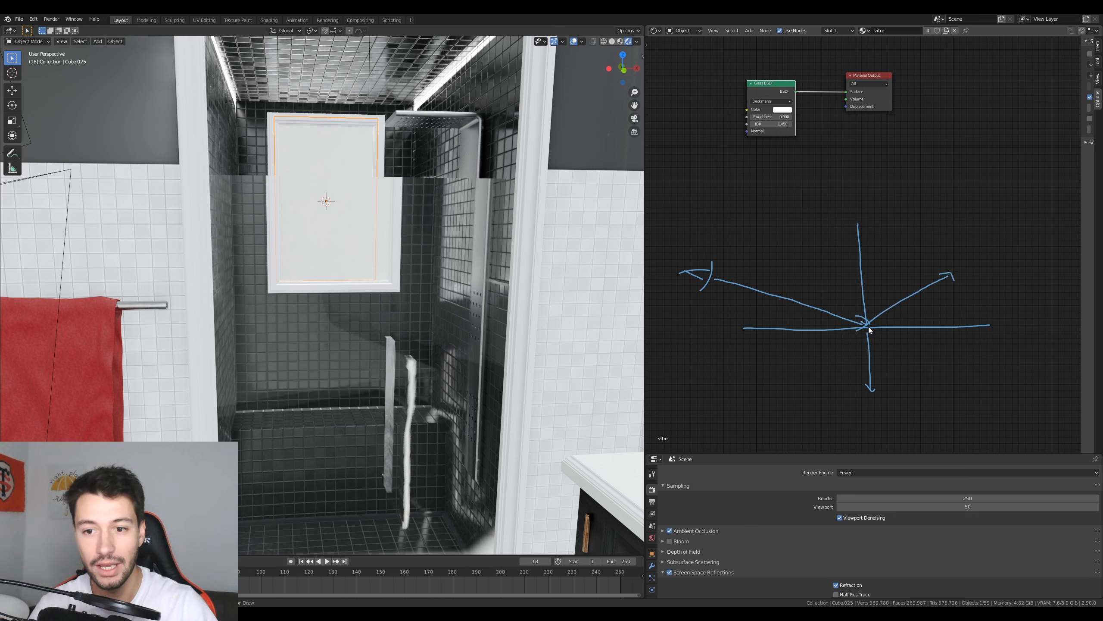
{"action": "mouse_move", "coordinate": [872, 331]}
{"action": "left_mouse_down"}
{"action": "mouse_move", "coordinate": [918, 361]}
{"action": "mouse_move", "coordinate": [920, 350]}
{"action": "left_mouse_up"}
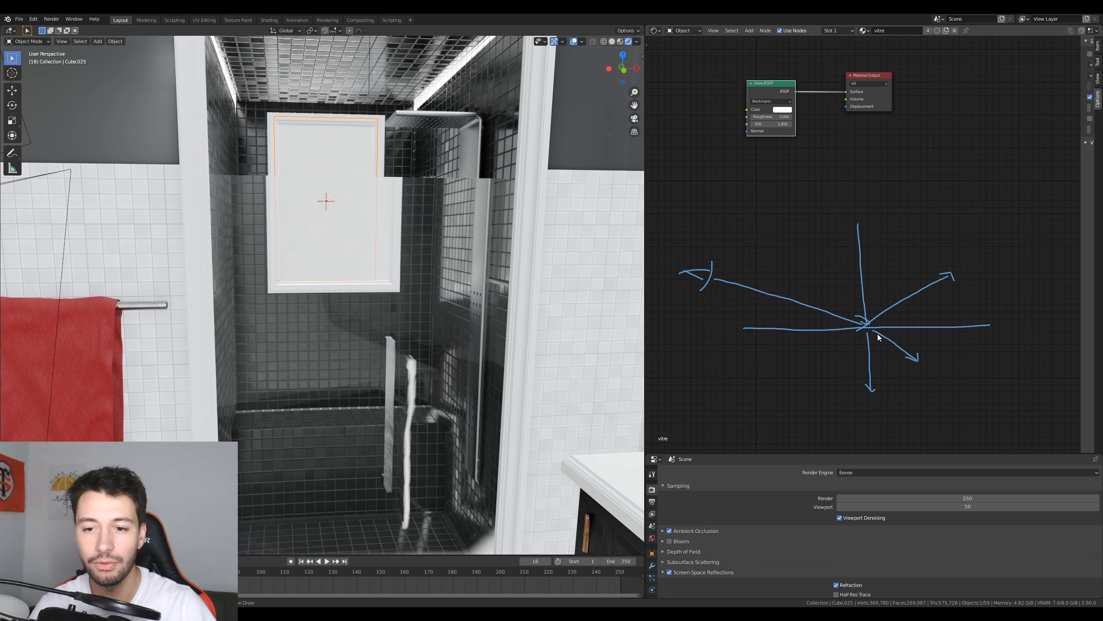
{"action": "mouse_move", "coordinate": [890, 356]}
{"action": "left_mouse_down"}
{"action": "mouse_move", "coordinate": [880, 340]}
{"action": "mouse_move", "coordinate": [896, 335]}
{"action": "mouse_move", "coordinate": [909, 356]}
{"action": "left_mouse_up"}
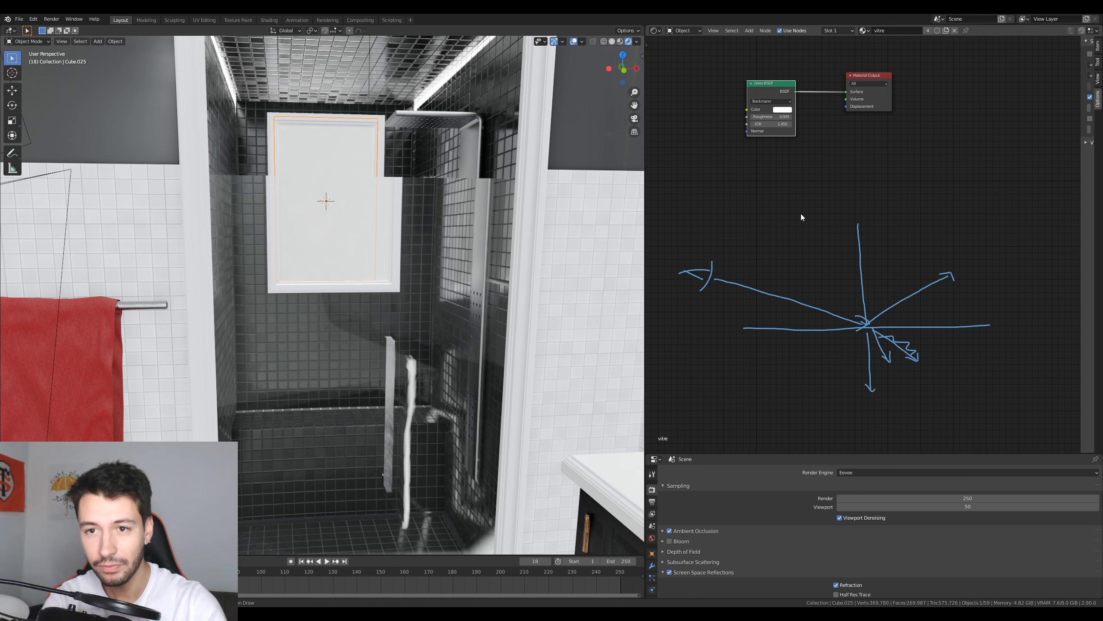
Step: Move the Glass BSDF and Material Output nodes apart to leave a wide gap between them
{"action": "middle_click_drag", "start_coordinate": [846, 153], "coordinate": [859, 222]}
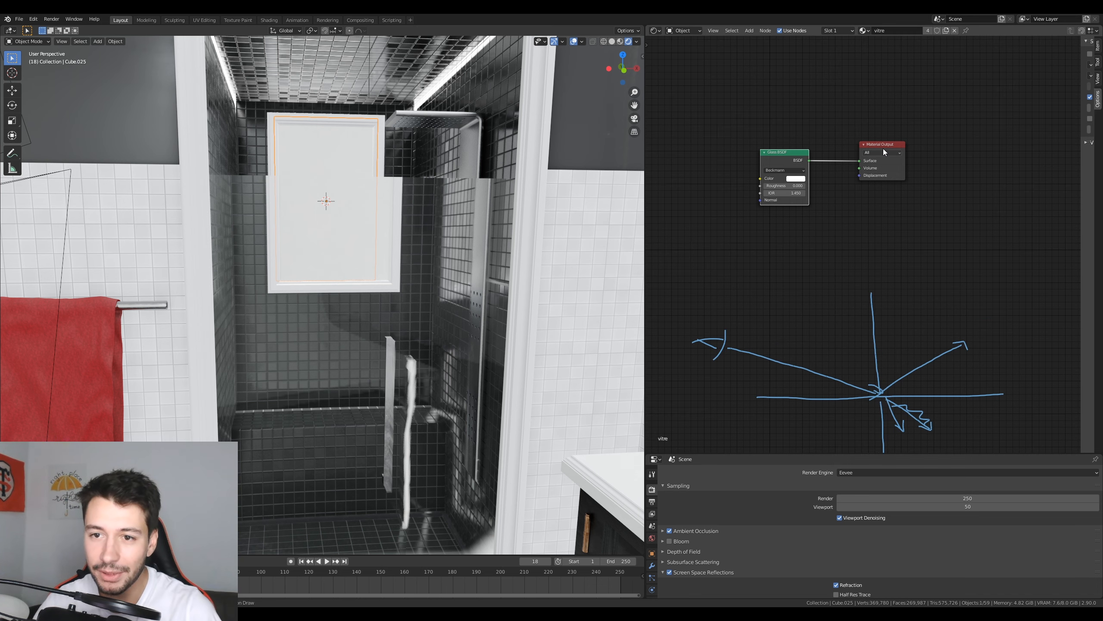
{"action": "left_click_drag", "start_coordinate": [883, 146], "coordinate": [941, 171]}
{"action": "left_click_drag", "start_coordinate": [791, 159], "coordinate": [725, 170]}
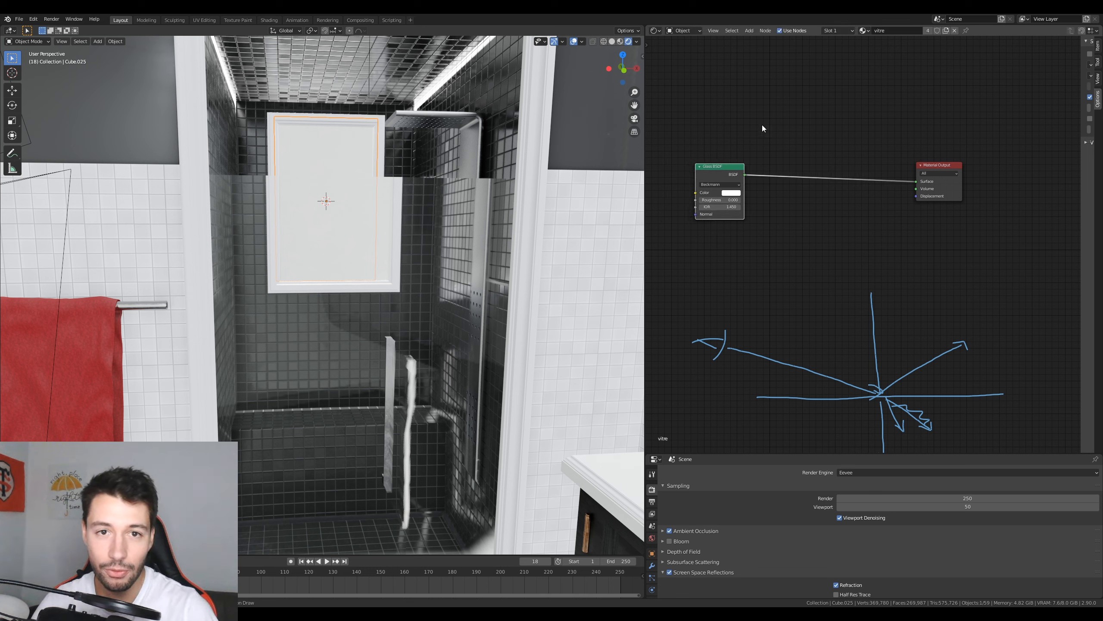
Step: Add a Fresnel node to the vitre material and place it above the Glass BSDF node
{"action": "key", "text": "shift+a"}
{"action": "left_click", "coordinate": [765, 99]}
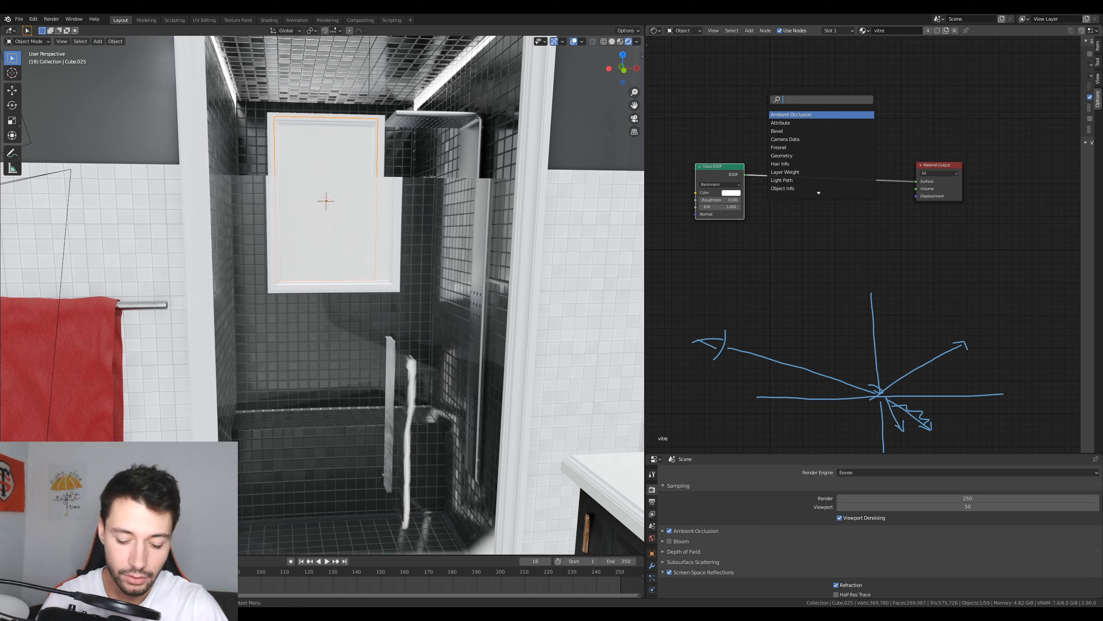
{"action": "type", "text": "fre"}
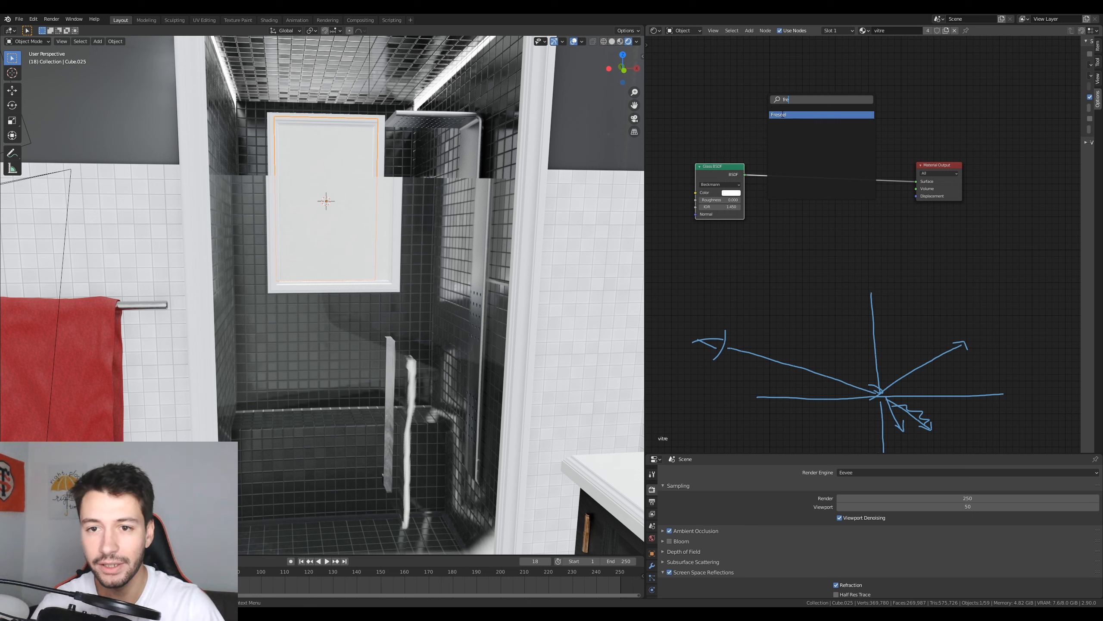
{"action": "key", "text": "Return"}
{"action": "left_click", "coordinate": [673, 105]}
{"action": "key", "text": "shift+a"}
{"action": "left_click", "coordinate": [819, 127]}
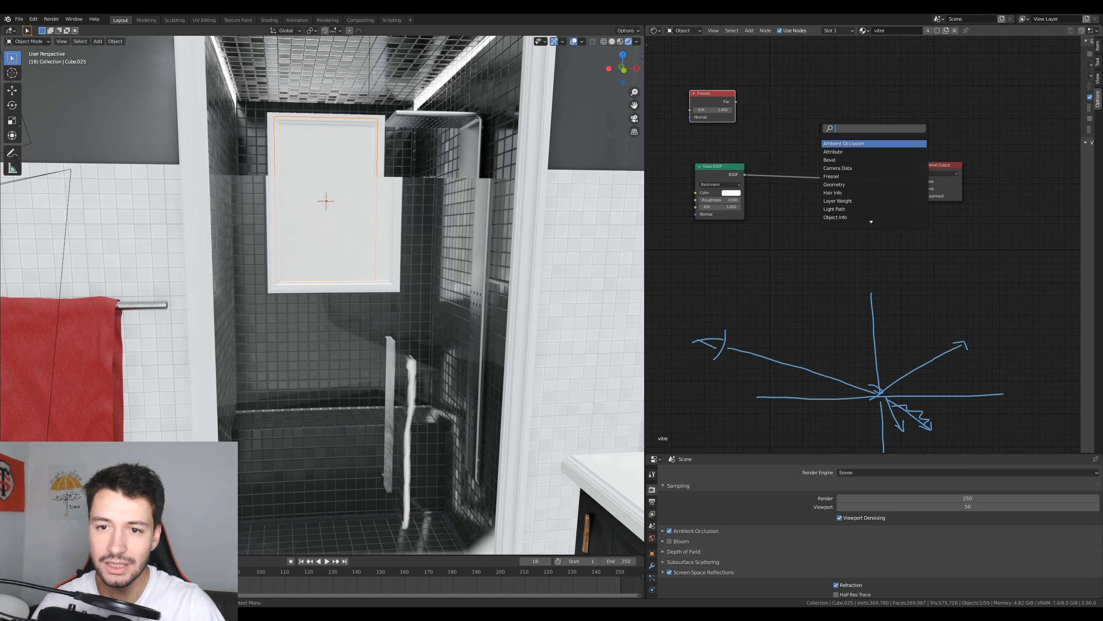
{"action": "type", "text": "layer"}
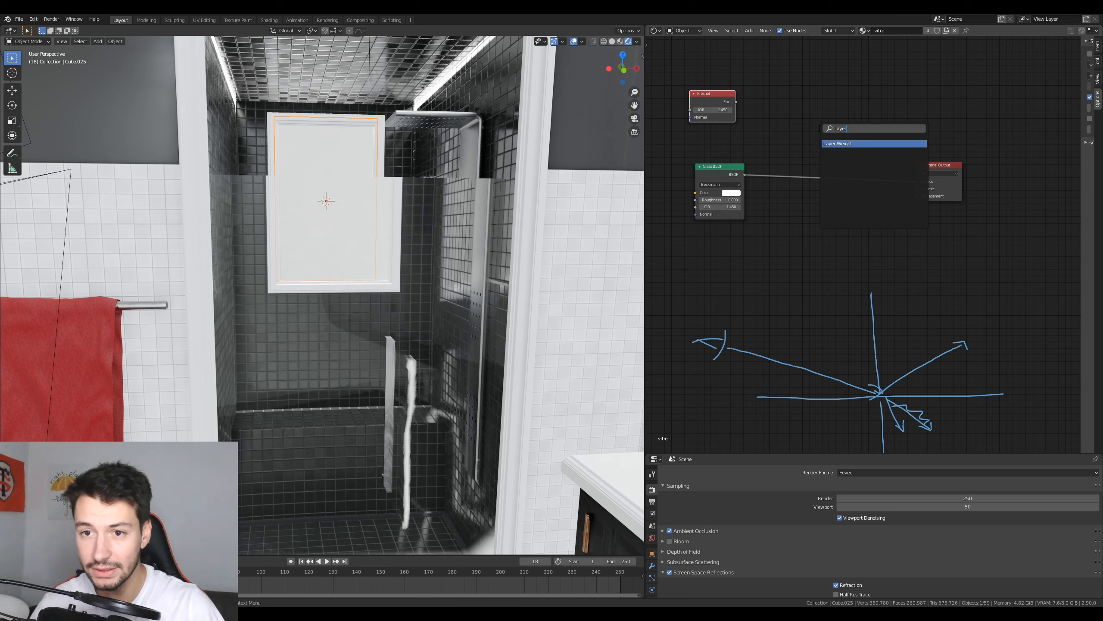
{"action": "key", "text": "Return"}
{"action": "left_click", "coordinate": [836, 103]}
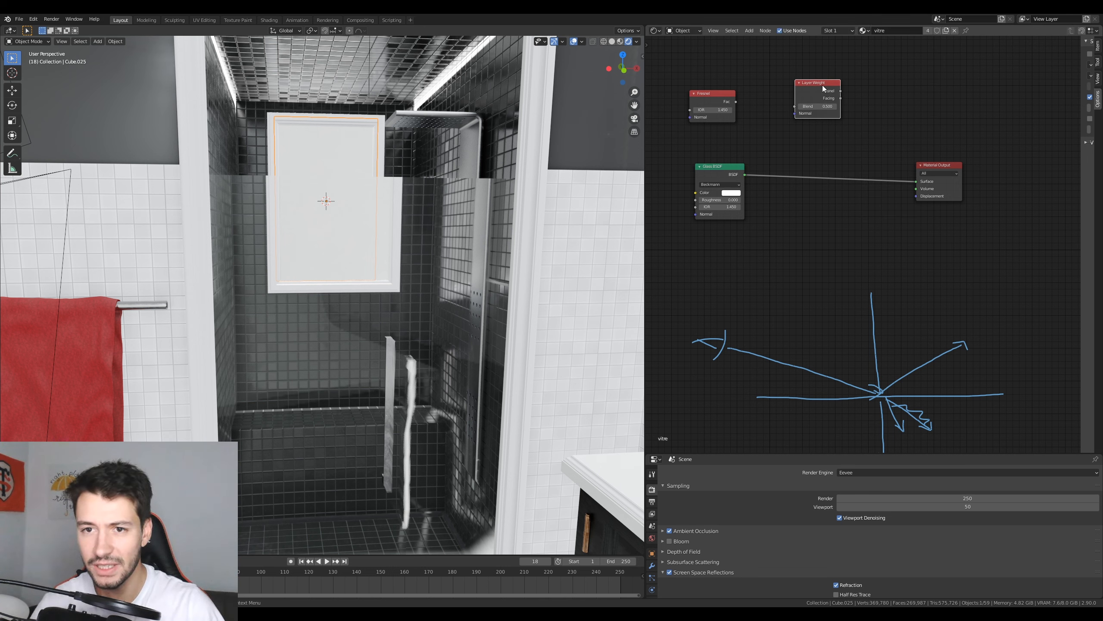
{"action": "key", "text": "x"}
Step: Preview the Fresnel factor by linking it directly to the Material Output's Surface, and inspect the shower door from frontal and oblique angles
{"action": "mouse_move", "coordinate": [711, 102]}
{"action": "left_mouse_down"}
{"action": "mouse_move", "coordinate": [731, 101]}
{"action": "mouse_move", "coordinate": [713, 97]}
{"action": "left_mouse_up"}
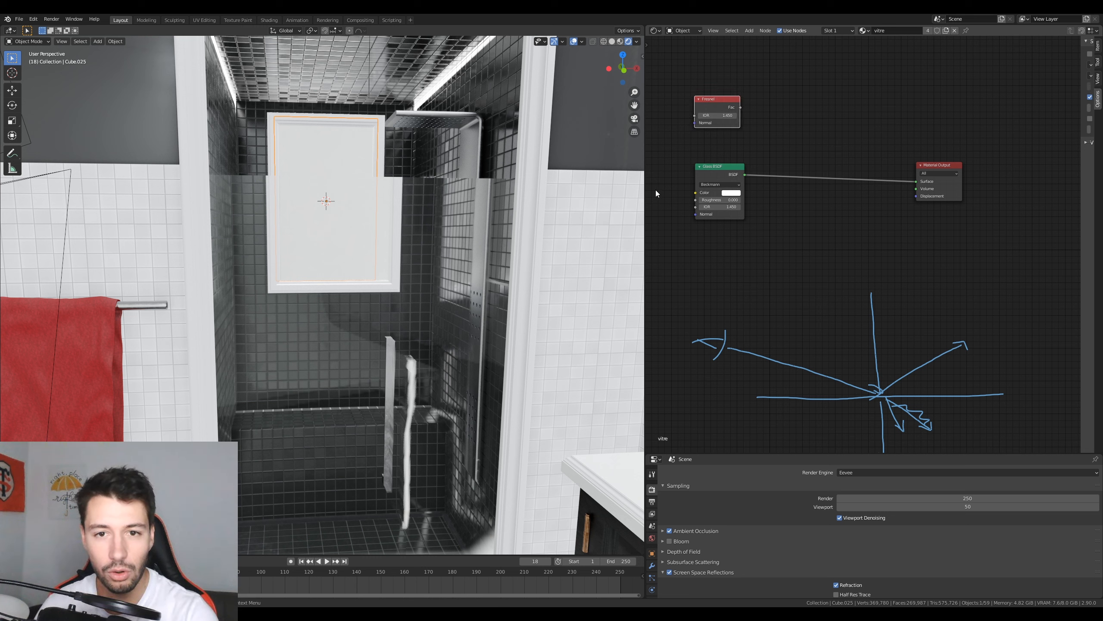
{"action": "left_click_drag", "start_coordinate": [740, 107], "coordinate": [916, 182]}
{"action": "middle_click_drag", "start_coordinate": [483, 286], "coordinate": [452, 278]}
{"action": "scroll", "coordinate": [490, 309], "scroll_direction": "up", "scroll_amount": 2}
{"action": "scroll", "coordinate": [490, 332], "scroll_direction": "down", "scroll_amount": 1}
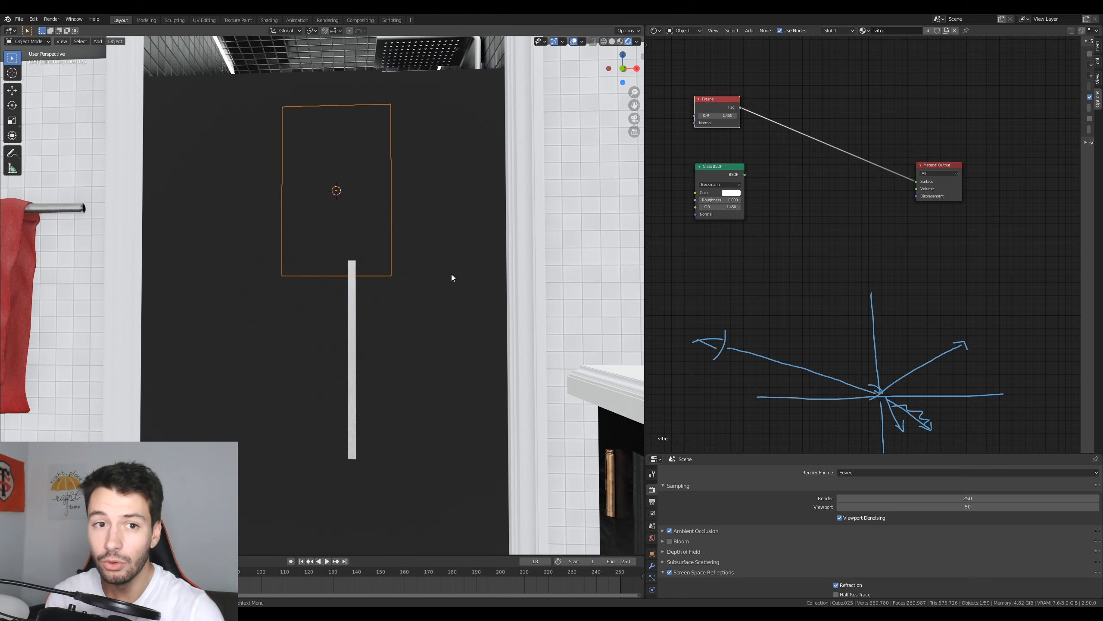
{"action": "scroll", "coordinate": [476, 341], "scroll_direction": "up", "scroll_amount": 2}
{"action": "scroll", "coordinate": [474, 341], "scroll_direction": "down", "scroll_amount": 1}
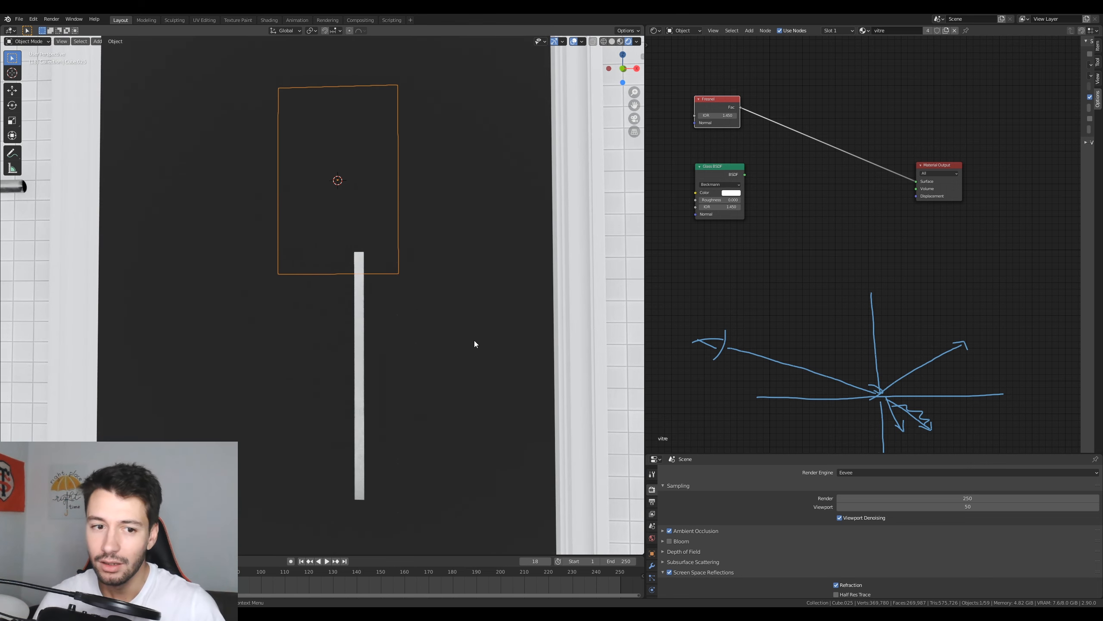
{"action": "middle_click_drag", "start_coordinate": [475, 340], "coordinate": [528, 346]}
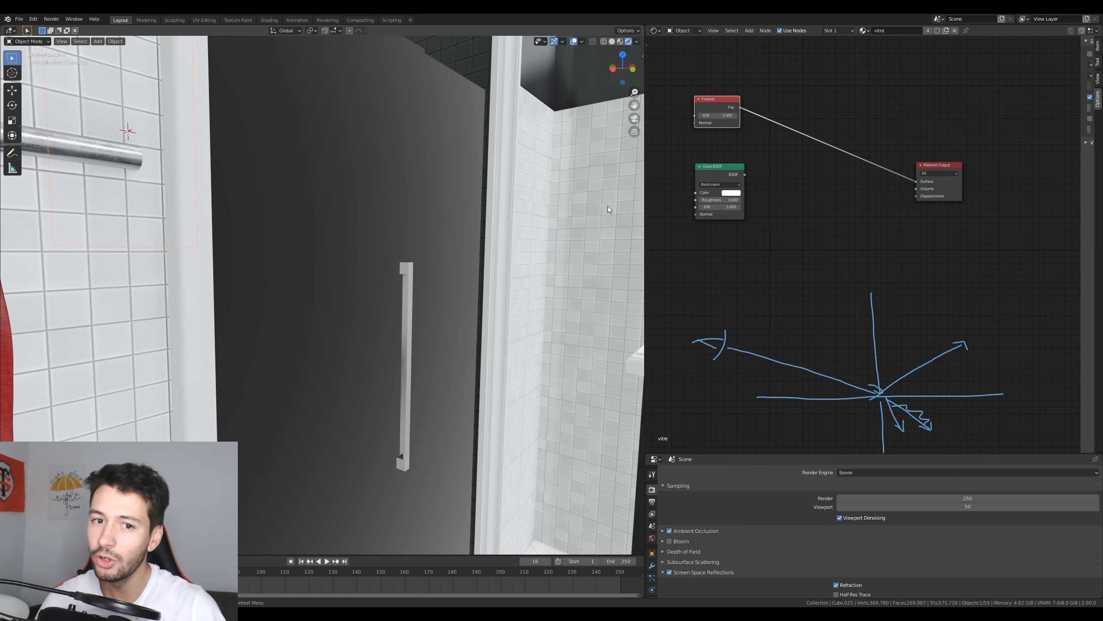
{"action": "middle_click_drag", "start_coordinate": [528, 221], "coordinate": [574, 239]}
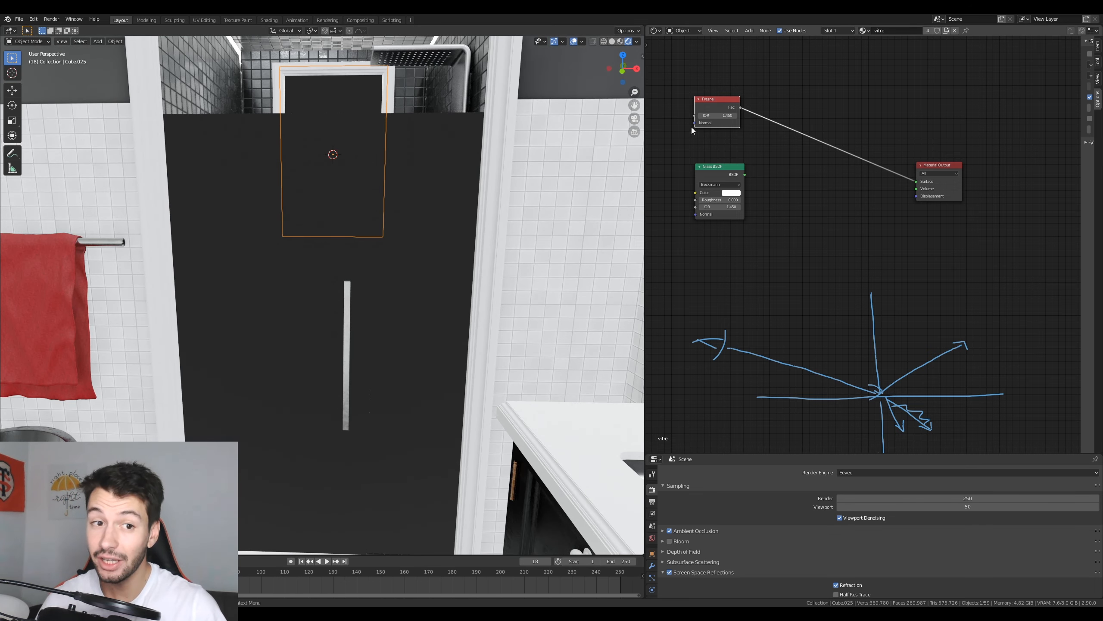
Step: Add a UV sphere and move it out of the shower into the room in front of the glass door
{"action": "middle_click_drag", "start_coordinate": [424, 297], "coordinate": [429, 295]}
{"action": "key", "text": "shift+a"}
{"action": "mouse_move", "coordinate": [430, 295]}
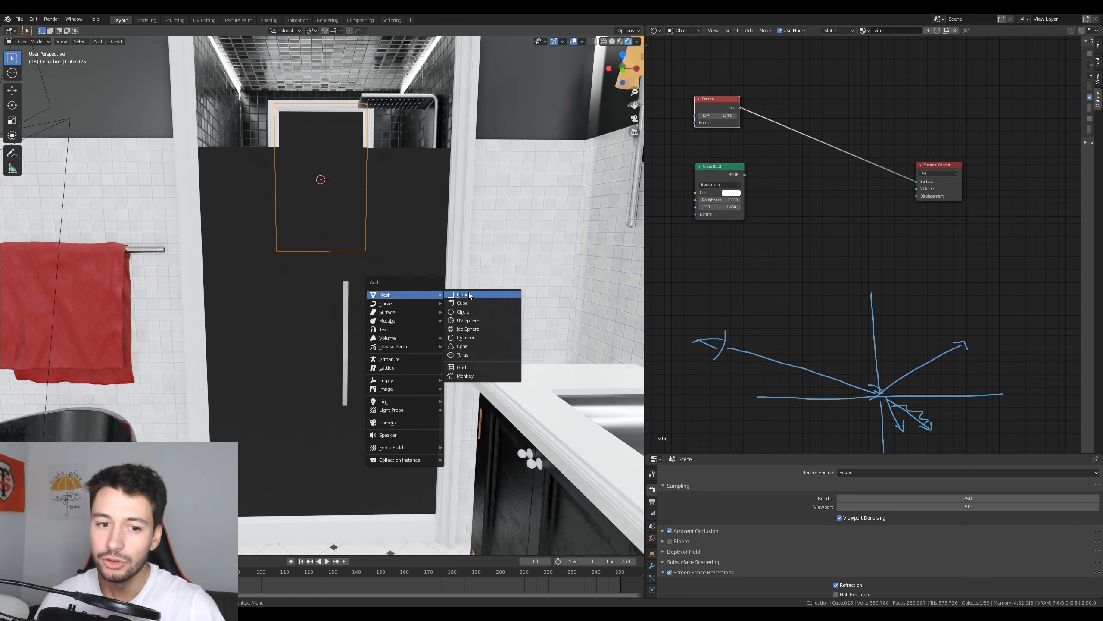
{"action": "left_click", "coordinate": [481, 321]}
{"action": "middle_click_drag", "start_coordinate": [481, 322], "coordinate": [440, 321]}
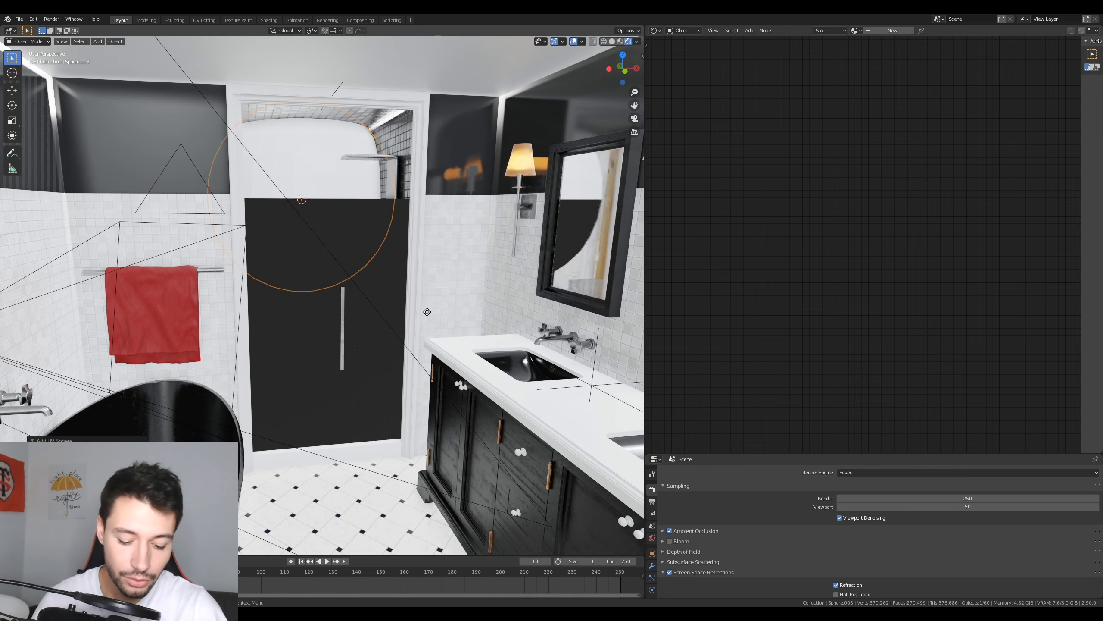
{"action": "key", "text": "g"}
{"action": "key", "text": "y"}
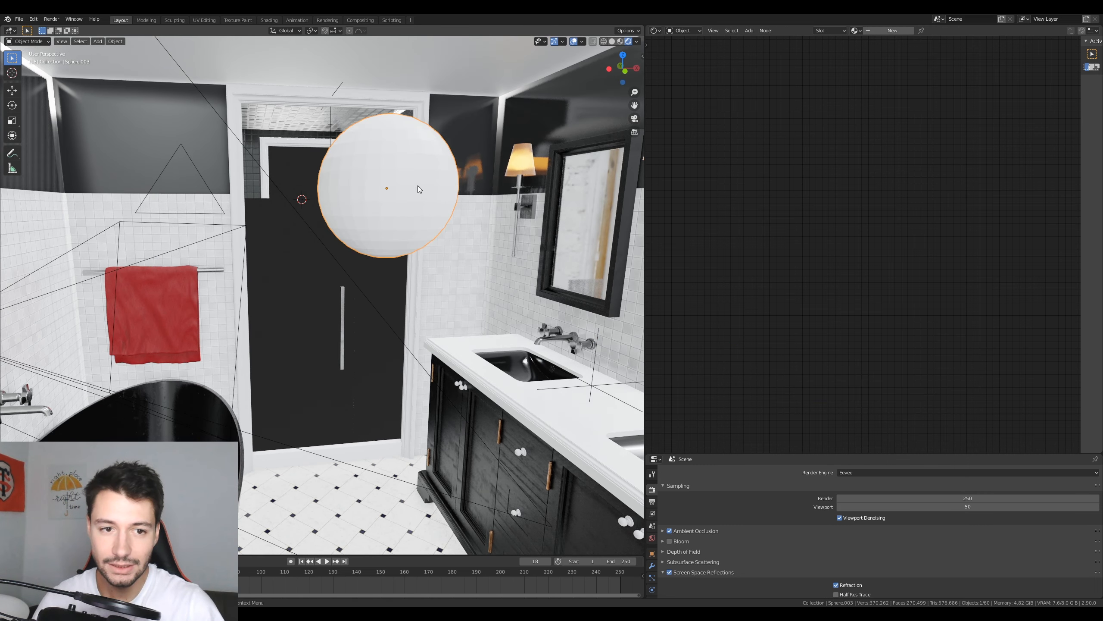
{"action": "left_click", "coordinate": [545, 179]}
Step: Assign the vitre material to the sphere and frame the sphere in the viewport with the shower door behind it
{"action": "left_click", "coordinate": [855, 31]}
{"action": "type", "text": "vitre"}
{"action": "key", "text": "Return"}
{"action": "middle_click_drag", "start_coordinate": [511, 141], "coordinate": [469, 219]}
{"action": "scroll", "coordinate": [428, 213], "scroll_direction": "down", "scroll_amount": 2}
{"action": "key", "text": "KP_Decimal"}
{"action": "scroll", "coordinate": [456, 231], "scroll_direction": "down", "scroll_amount": 5}
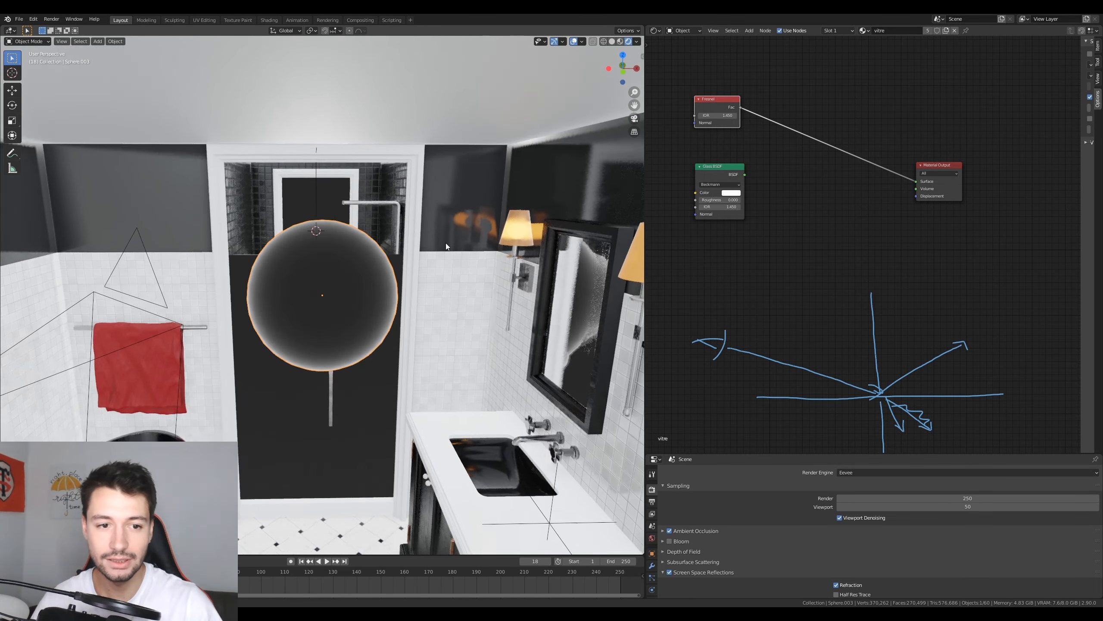
Step: Examine the Fresnel falloff from the sphere's centre to its rim, including from the front, and delete the sphere
{"action": "scroll", "coordinate": [447, 244], "scroll_direction": "up", "scroll_amount": 3}
{"action": "middle_click_drag", "start_coordinate": [422, 279], "coordinate": [440, 242], "text": "shift"}
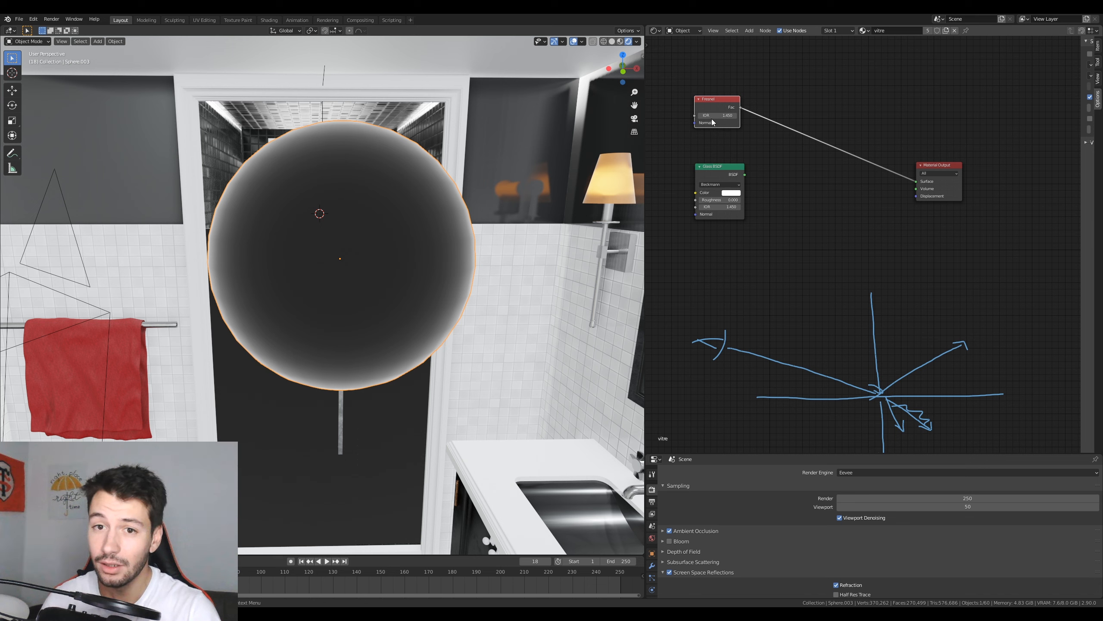
{"action": "mouse_move", "coordinate": [712, 115]}
{"action": "left_mouse_down"}
{"action": "mouse_move", "coordinate": [667, 115]}
{"action": "mouse_move", "coordinate": [701, 115]}
{"action": "left_mouse_up"}
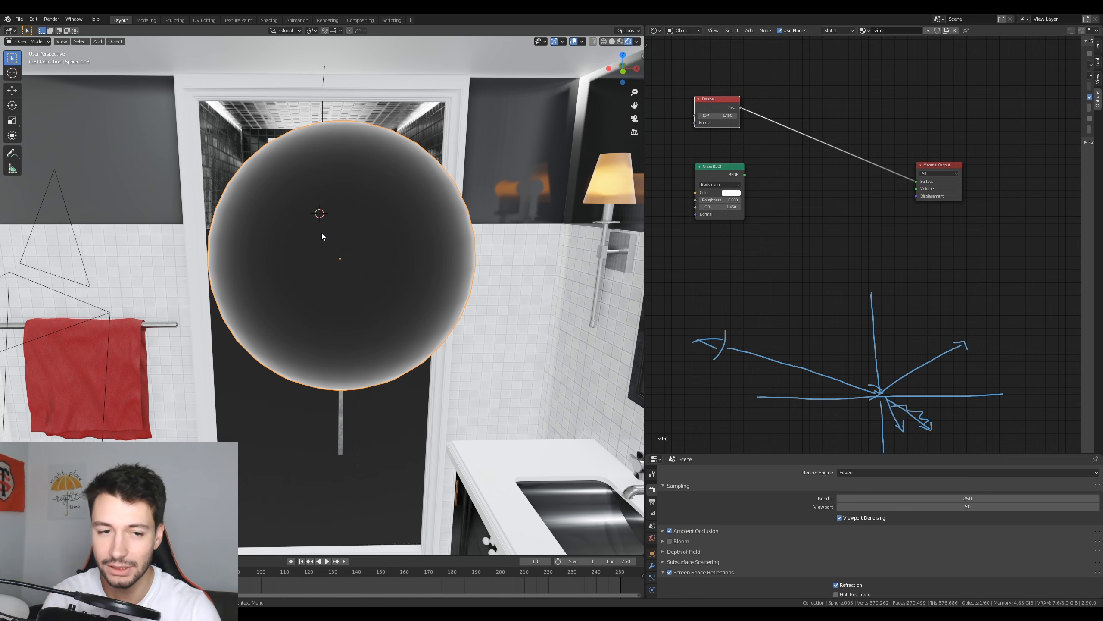
{"action": "middle_click_drag", "start_coordinate": [388, 310], "coordinate": [431, 330]}
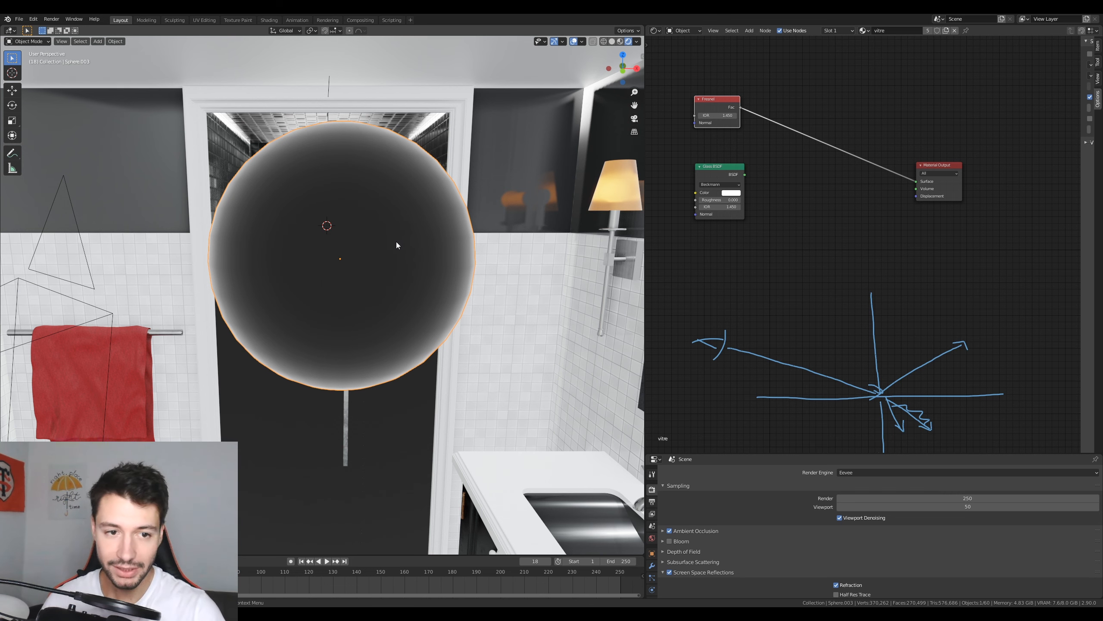
{"action": "key", "text": "KP_1"}
{"action": "key", "text": "KP_5"}
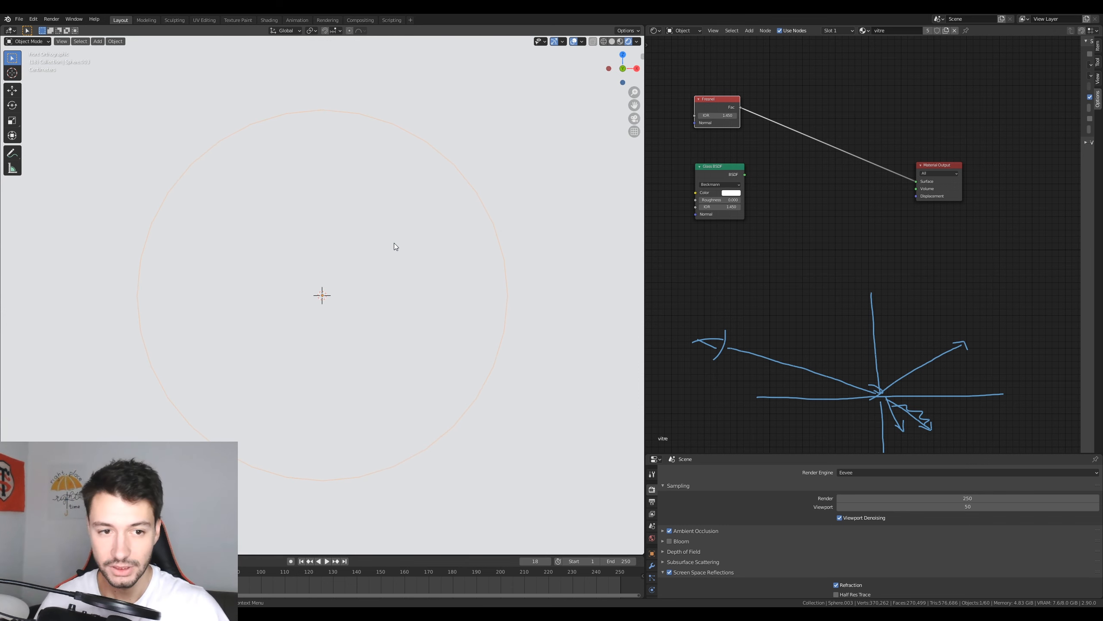
{"action": "middle_click_drag", "start_coordinate": [349, 281], "coordinate": [353, 263], "text": "shift"}
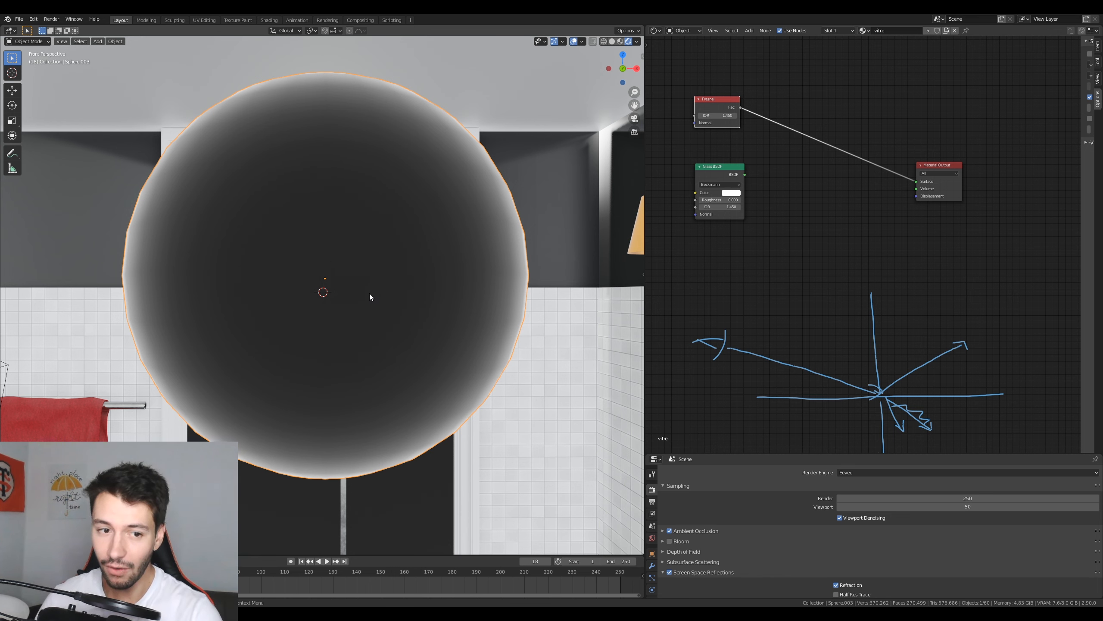
{"action": "key", "text": "Delete"}
Step: Select and frame the shower door's glass panel, and shift the Glass BSDF node slightly lower
{"action": "middle_click_drag", "start_coordinate": [369, 316], "coordinate": [338, 328]}
{"action": "left_click", "coordinate": [297, 345]}
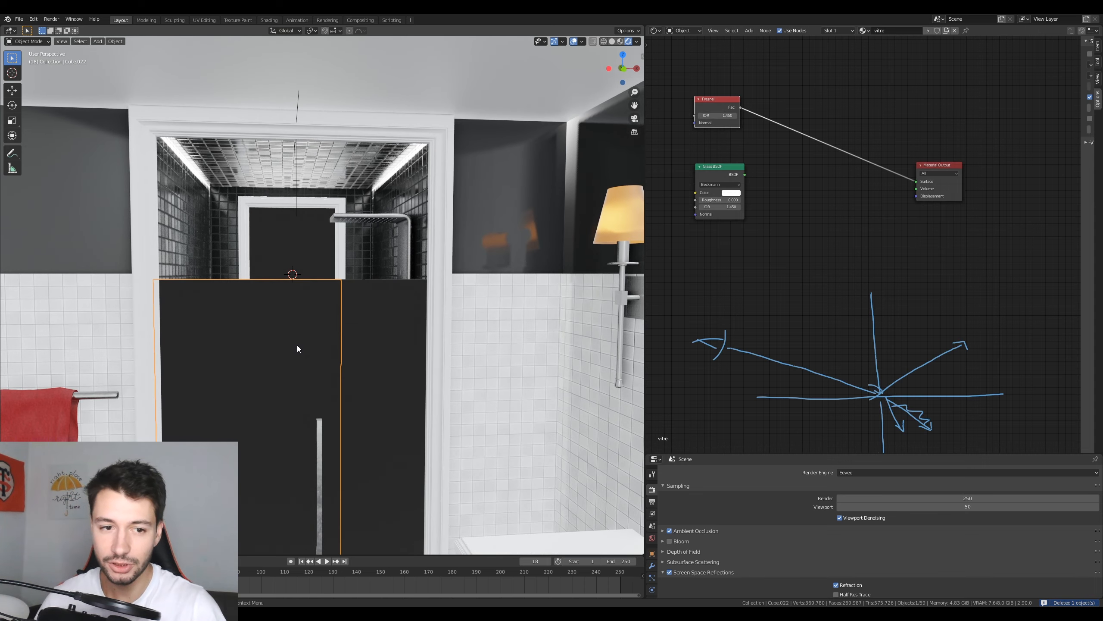
{"action": "key", "text": "KP_Decimal"}
{"action": "scroll", "coordinate": [296, 346], "scroll_direction": "up", "scroll_amount": 3}
{"action": "scroll", "coordinate": [302, 343], "scroll_direction": "down", "scroll_amount": 2}
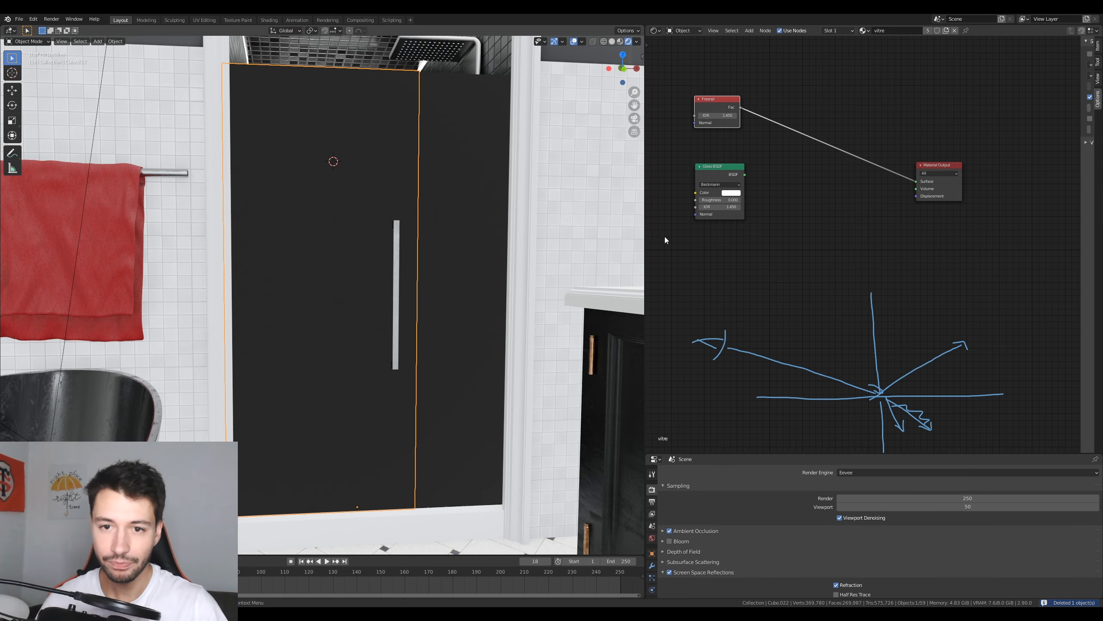
{"action": "left_click_drag", "start_coordinate": [723, 168], "coordinate": [717, 175]}
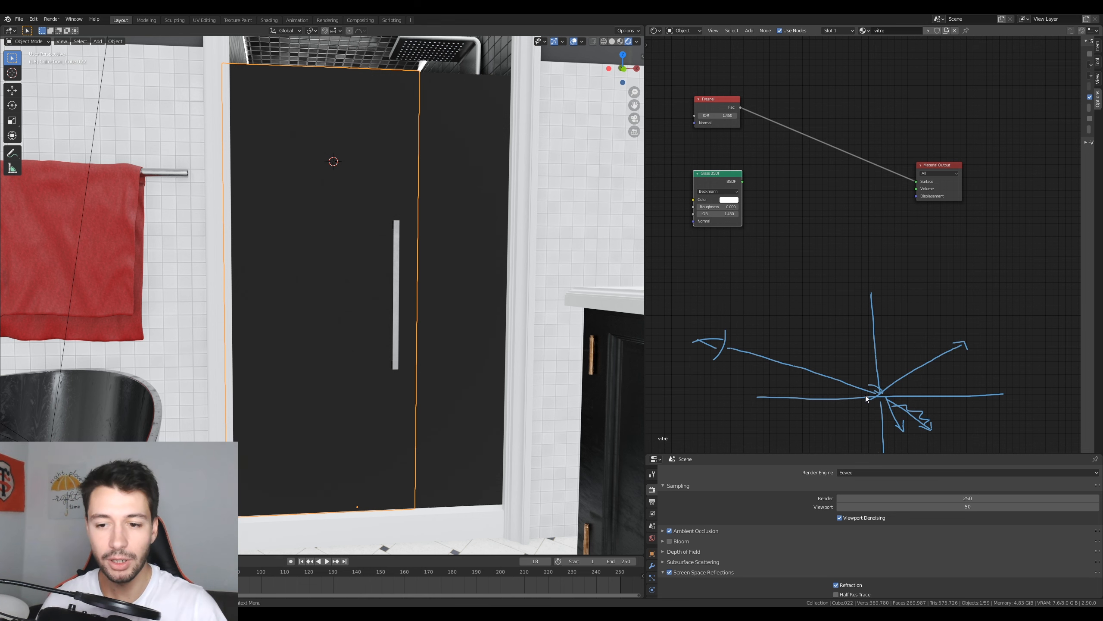
{"action": "middle_click_drag", "start_coordinate": [881, 379], "coordinate": [876, 303]}
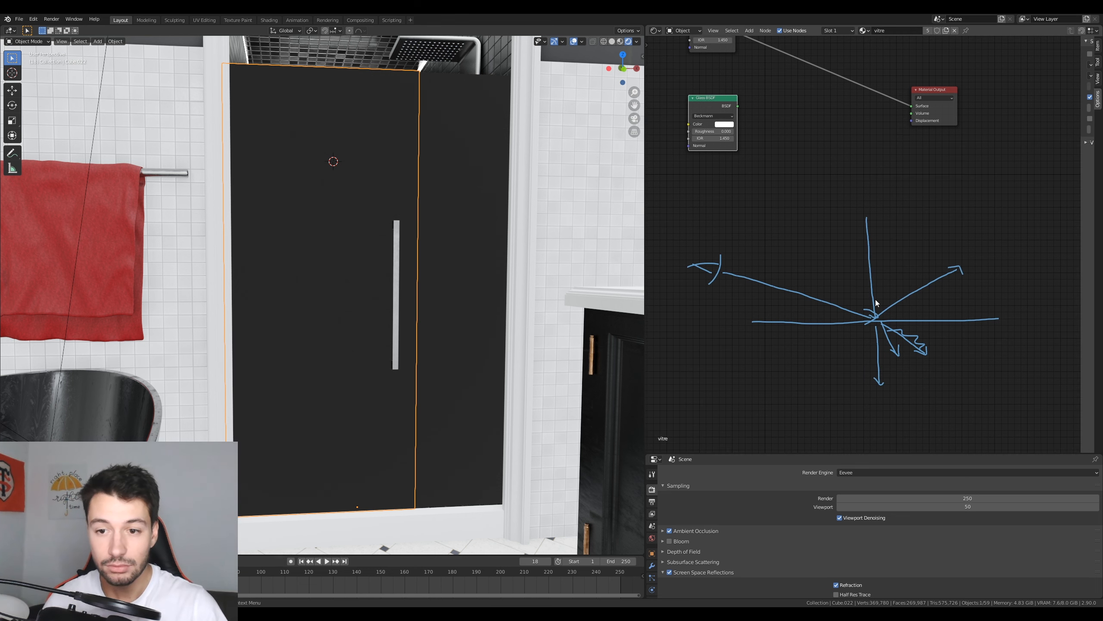
{"action": "middle_click_drag", "start_coordinate": [835, 165], "coordinate": [830, 235]}
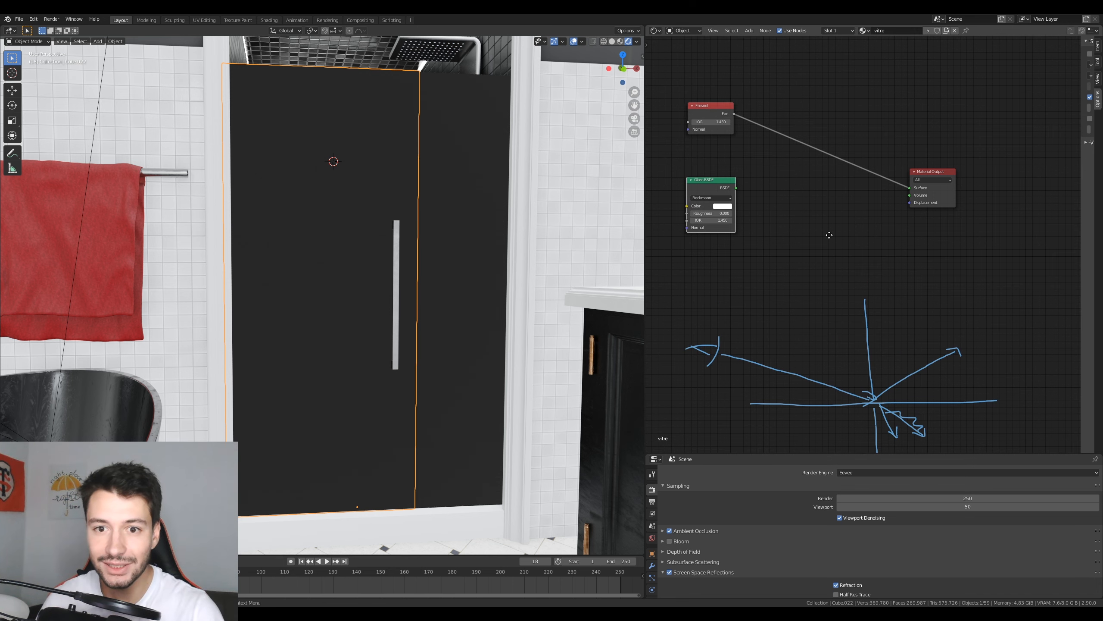
Step: Add a Transparent BSDF node and connect its BSDF output to the Material Output's Surface
{"action": "key", "text": "shift+a"}
{"action": "left_click", "coordinate": [827, 238]}
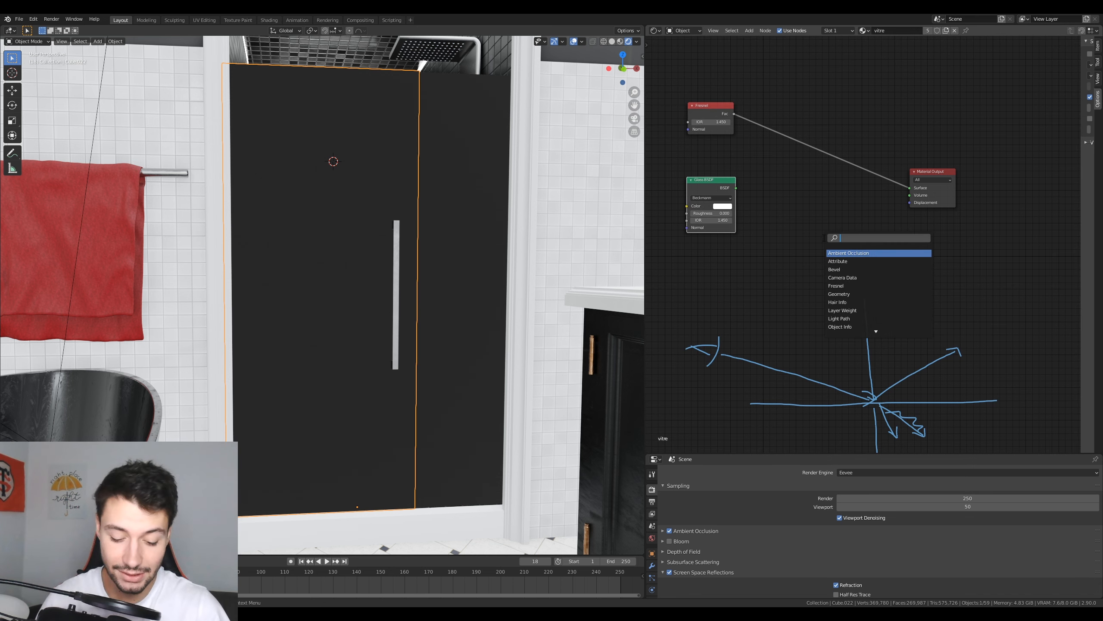
{"action": "type", "text": "tra"}
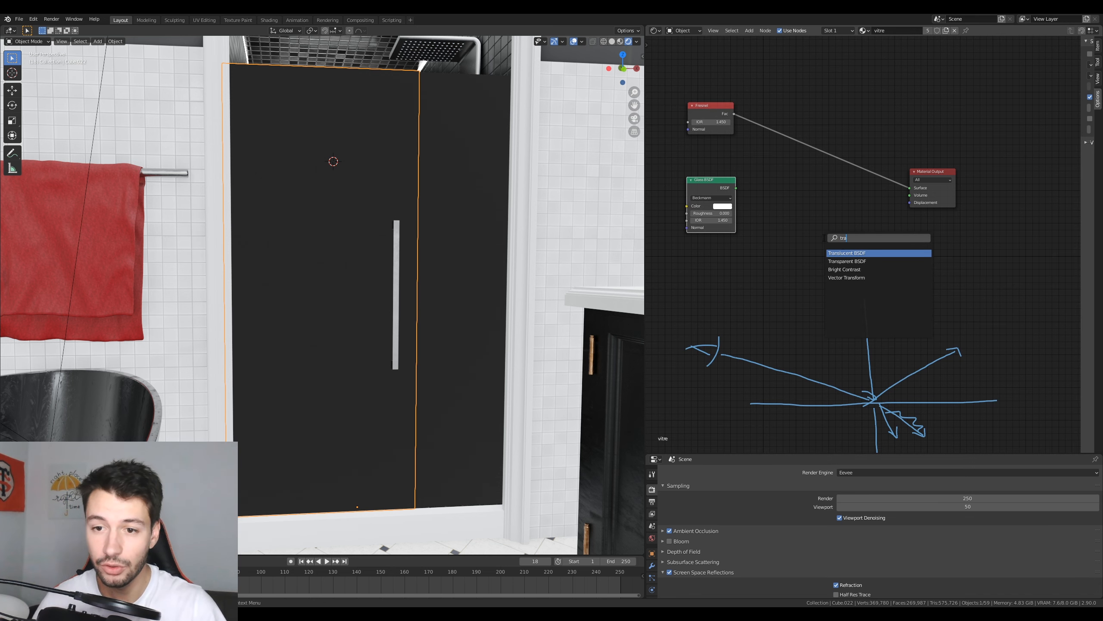
{"action": "left_click", "coordinate": [846, 260]}
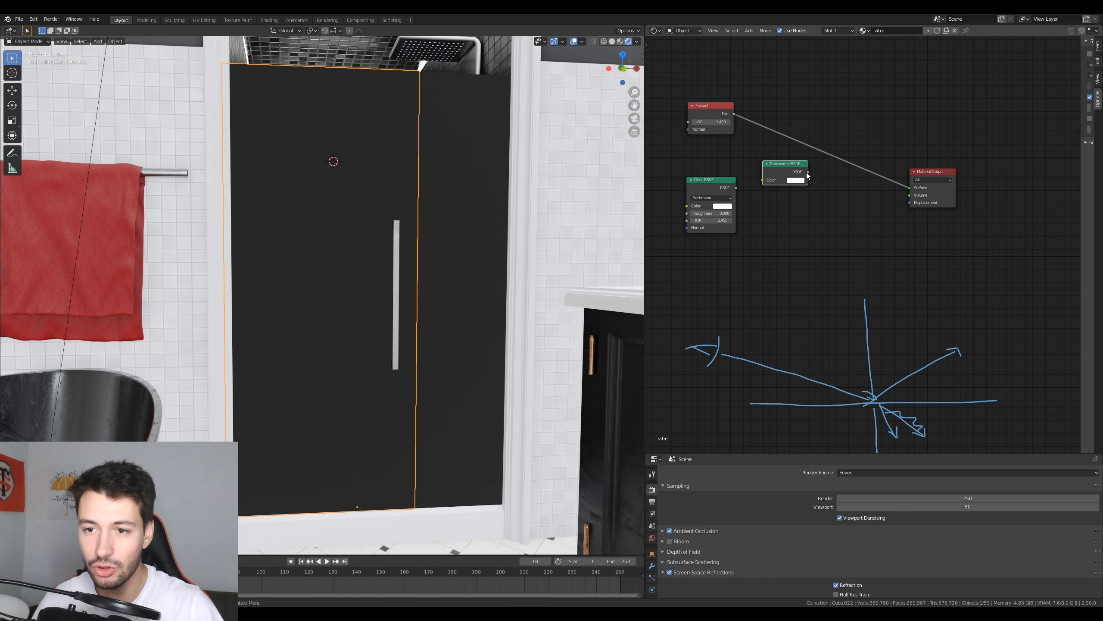
{"action": "left_click_drag", "start_coordinate": [808, 172], "coordinate": [910, 188]}
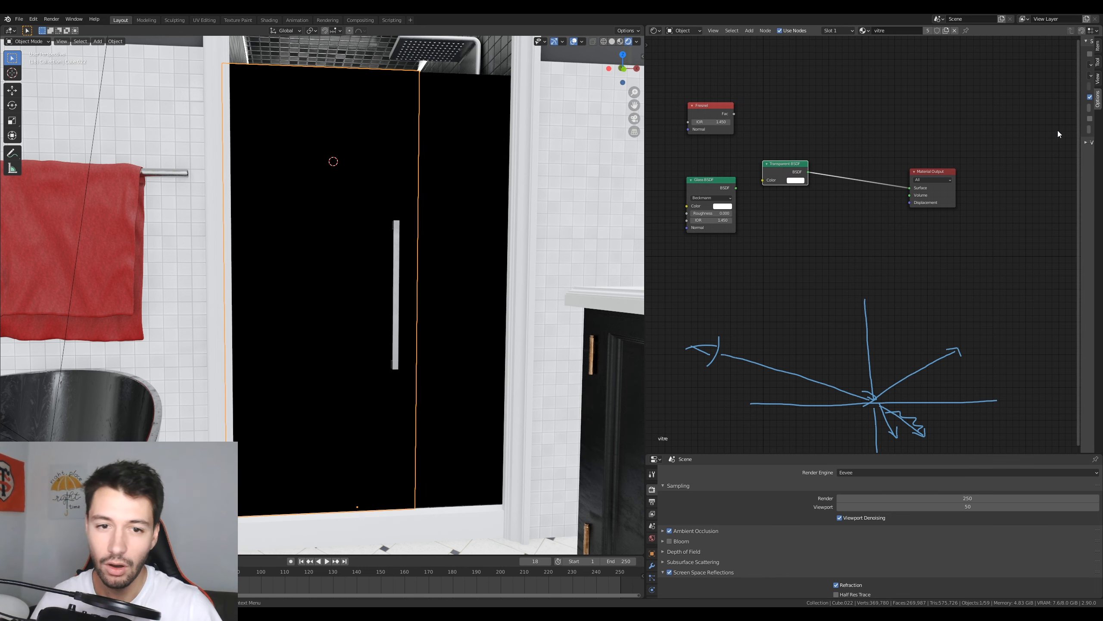
Step: Widen the shader editor's sidebar and set the vitre material's Blend Mode to Alpha Blend
{"action": "left_click_drag", "start_coordinate": [1080, 114], "coordinate": [935, 115]}
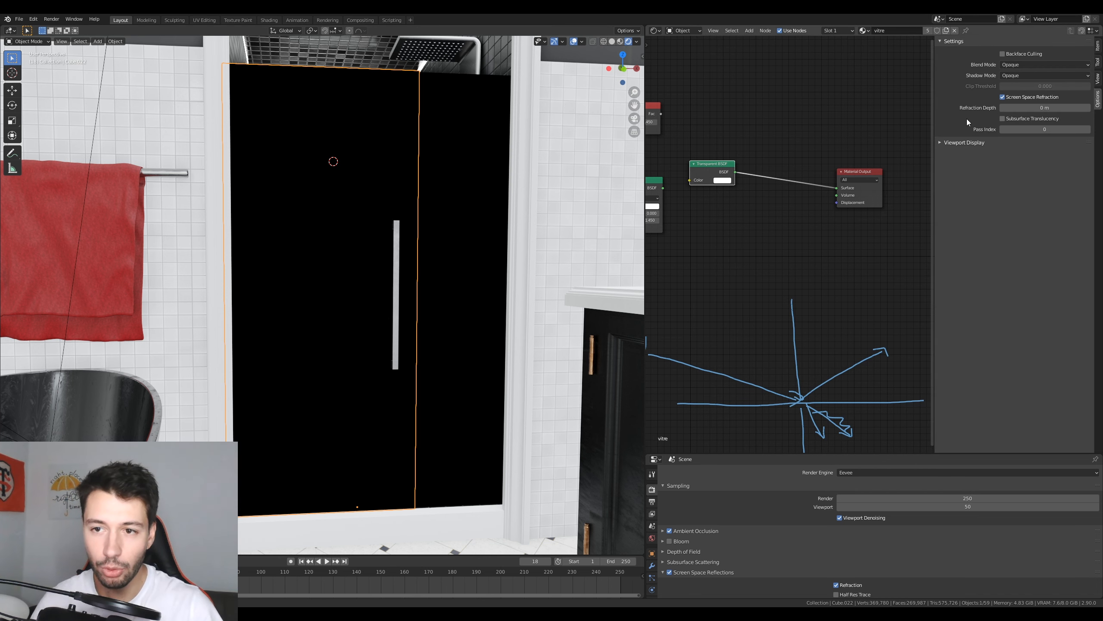
{"action": "left_click_drag", "start_coordinate": [934, 110], "coordinate": [939, 110]}
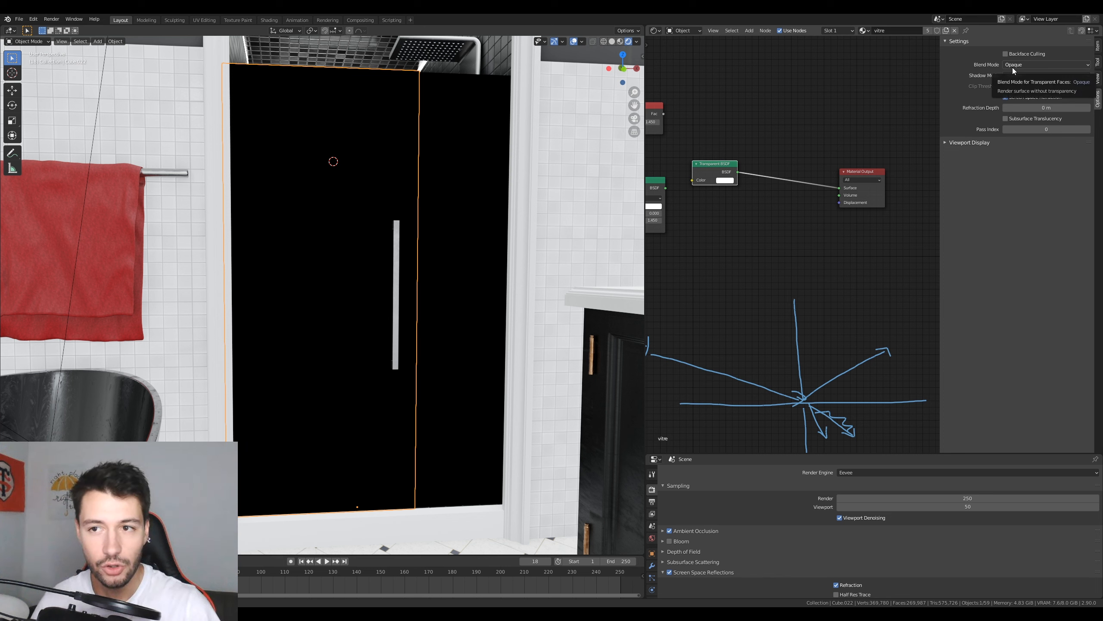
{"action": "left_click", "coordinate": [1030, 64]}
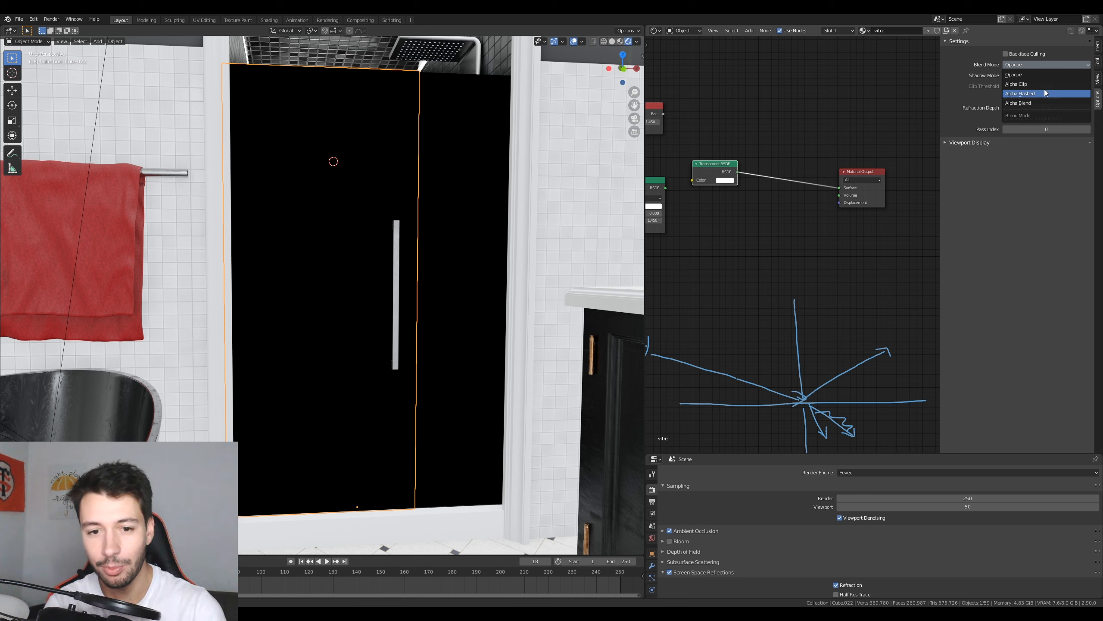
{"action": "left_click", "coordinate": [1021, 104]}
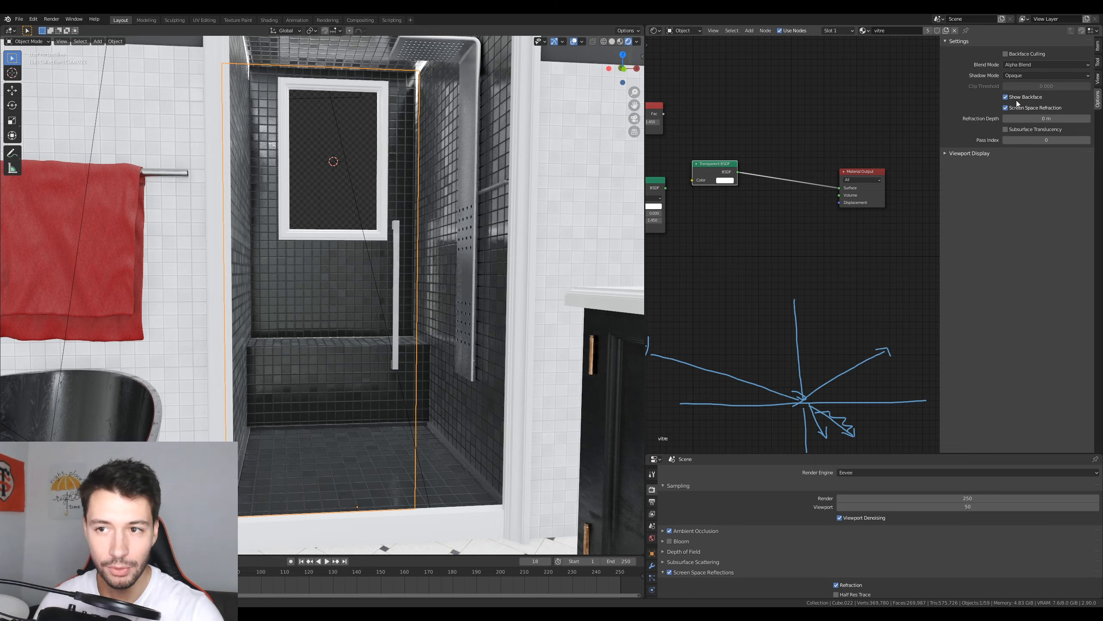
{"action": "mouse_move", "coordinate": [515, 278]}
{"action": "middle_mouse_down"}
{"action": "mouse_move", "coordinate": [476, 286]}
{"action": "mouse_move", "coordinate": [524, 287]}
{"action": "mouse_move", "coordinate": [498, 278]}
{"action": "mouse_move", "coordinate": [514, 259]}
{"action": "mouse_move", "coordinate": [521, 298]}
{"action": "mouse_move", "coordinate": [533, 298]}
{"action": "mouse_move", "coordinate": [496, 289]}
{"action": "mouse_move", "coordinate": [504, 261]}
{"action": "mouse_move", "coordinate": [508, 279]}
{"action": "mouse_move", "coordinate": [532, 282]}
{"action": "mouse_move", "coordinate": [491, 283]}
{"action": "mouse_move", "coordinate": [510, 273]}
{"action": "mouse_move", "coordinate": [509, 285]}
{"action": "middle_mouse_up"}
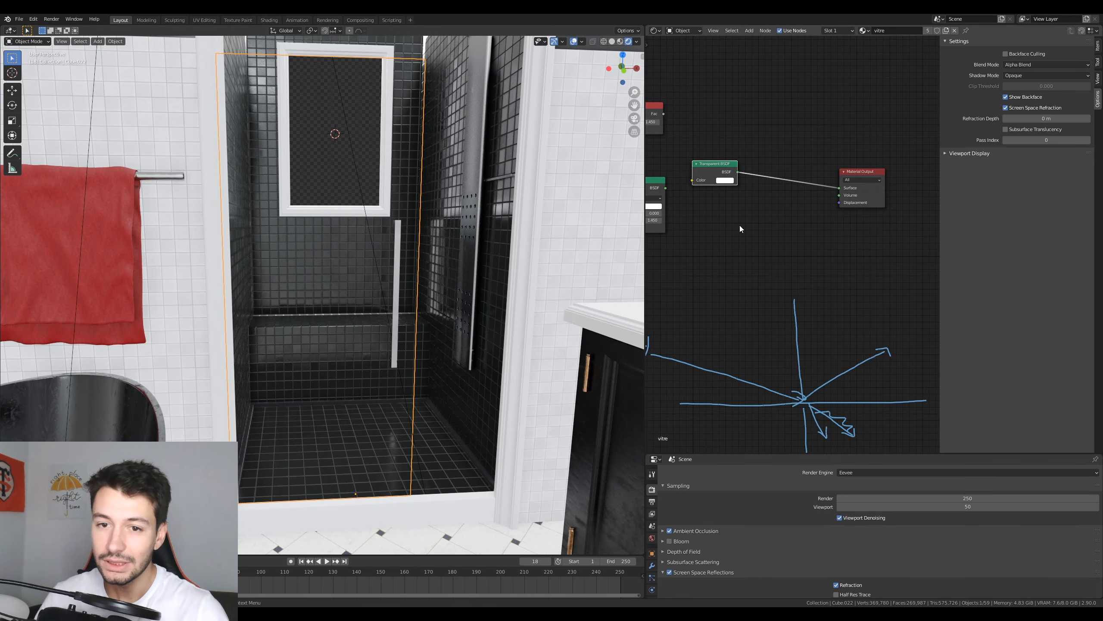
Step: Stack the Fresnel, Transparent BSDF and Glass BSDF nodes in one column, with the Transparent BSDF between the other two
{"action": "middle_click_drag", "start_coordinate": [712, 199], "coordinate": [779, 223]}
{"action": "left_click_drag", "start_coordinate": [685, 192], "coordinate": [713, 213]}
{"action": "left_click_drag", "start_coordinate": [748, 171], "coordinate": [731, 289]}
{"action": "left_click_drag", "start_coordinate": [684, 222], "coordinate": [671, 239]}
{"action": "left_click_drag", "start_coordinate": [734, 289], "coordinate": [678, 191]}
Step: Add a Mix Shader node, connect the Fresnel node to its Fac input and its output to the Material Output's Surface
{"action": "key", "text": "shift+a"}
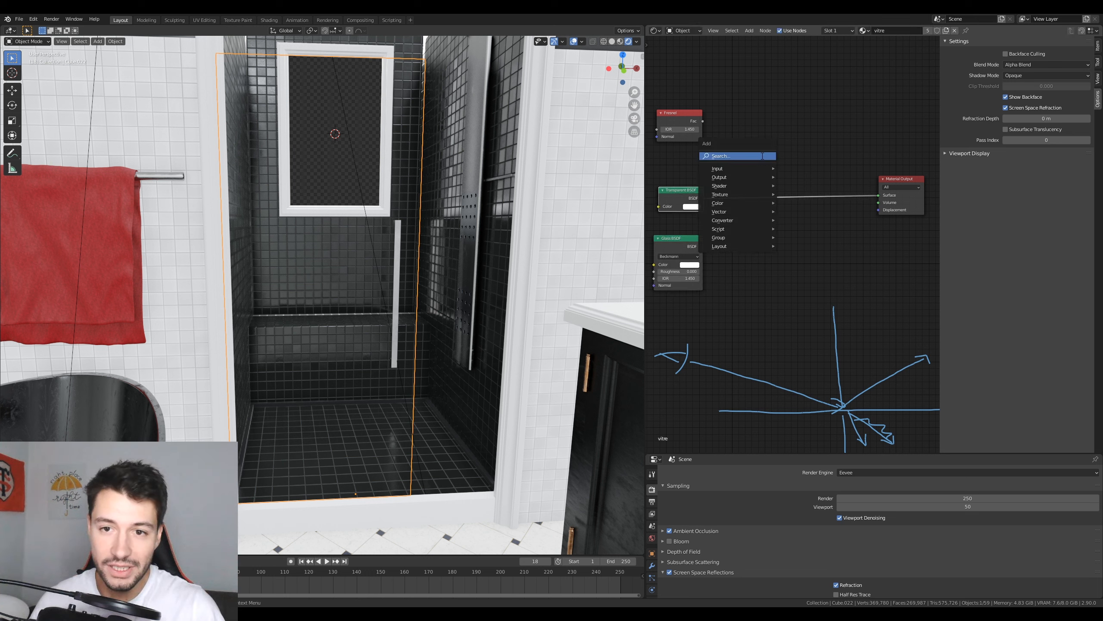
{"action": "left_click", "coordinate": [762, 155]}
{"action": "type", "text": "mix"}
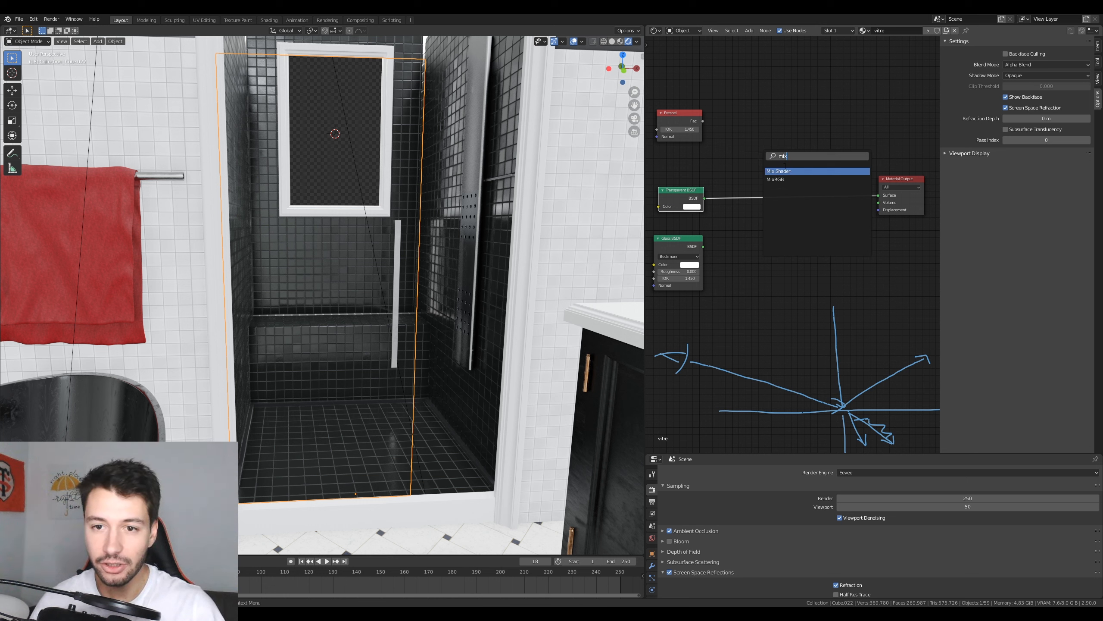
{"action": "key", "text": "Return"}
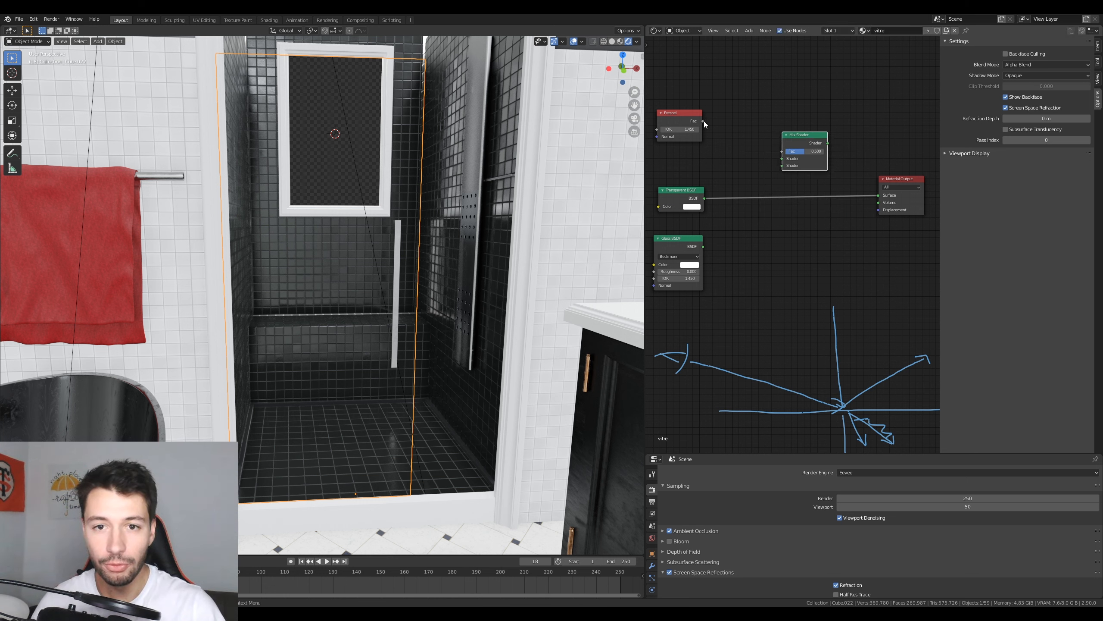
{"action": "left_click_drag", "start_coordinate": [702, 121], "coordinate": [793, 155]}
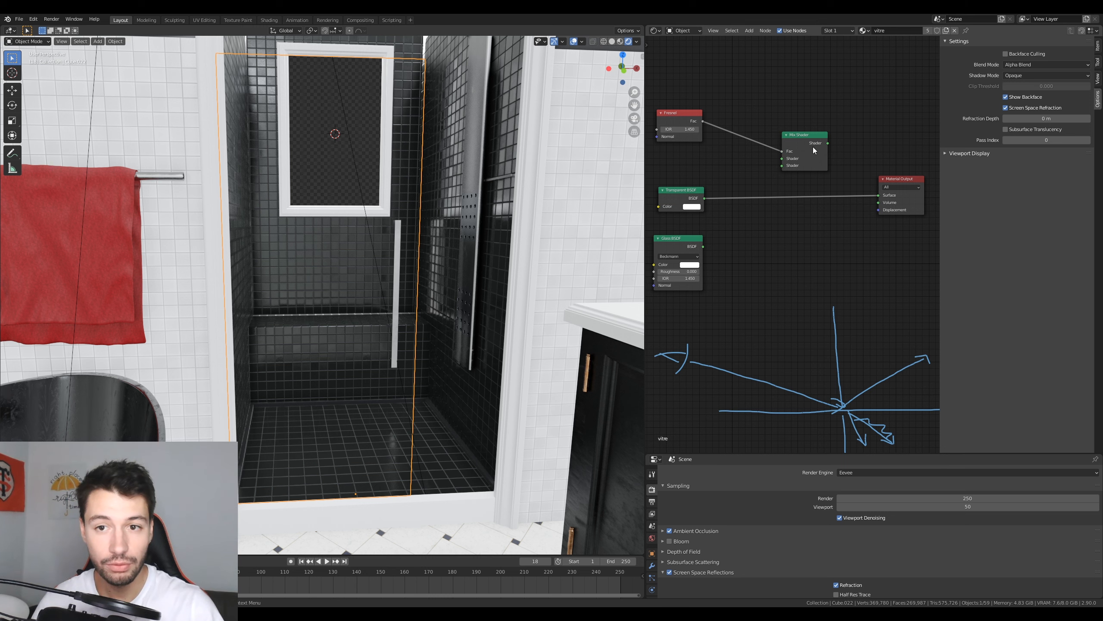
{"action": "left_click_drag", "start_coordinate": [881, 194], "coordinate": [882, 198]}
{"action": "left_click_drag", "start_coordinate": [795, 143], "coordinate": [789, 176]}
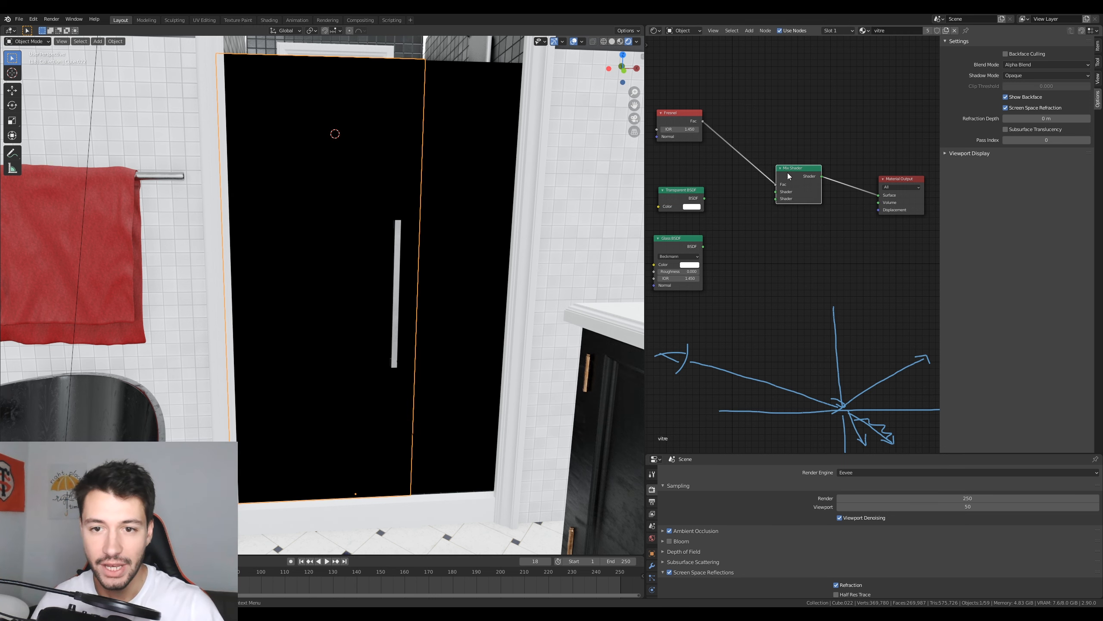
Step: Connect the Transparent BSDF to the Mix Shader's first Shader input and view the door glass from an angle
{"action": "left_click_drag", "start_coordinate": [705, 198], "coordinate": [776, 192]}
{"action": "middle_click_drag", "start_coordinate": [479, 238], "coordinate": [450, 256]}
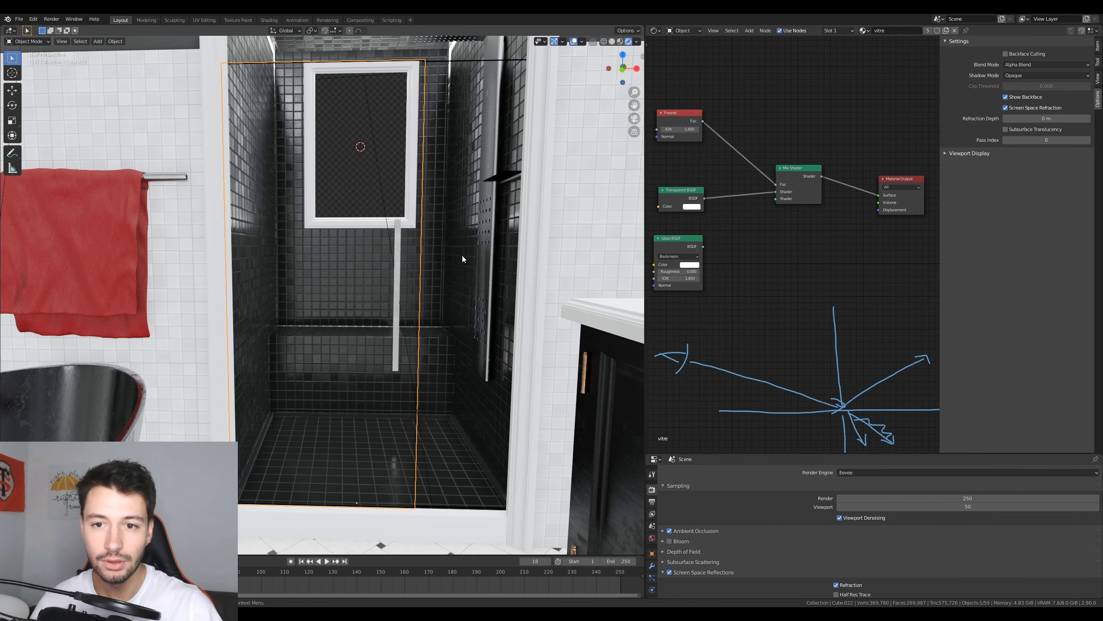
{"action": "left_click_drag", "start_coordinate": [772, 213], "coordinate": [772, 214]}
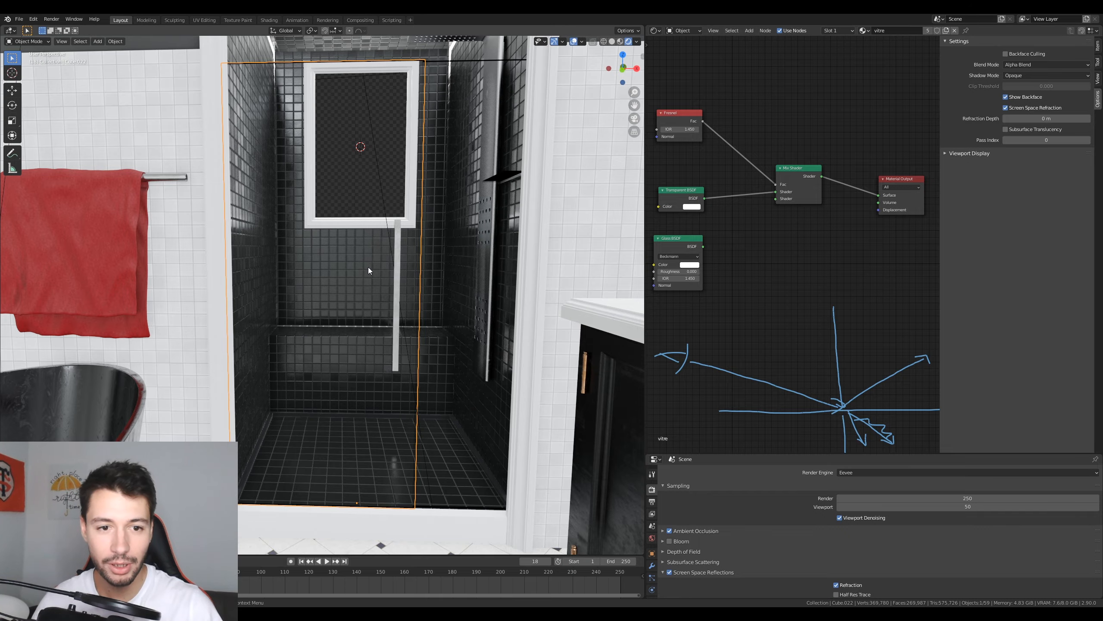
{"action": "middle_click_drag", "start_coordinate": [366, 234], "coordinate": [382, 127]}
{"action": "scroll", "coordinate": [360, 164], "scroll_direction": "up", "scroll_amount": 3}
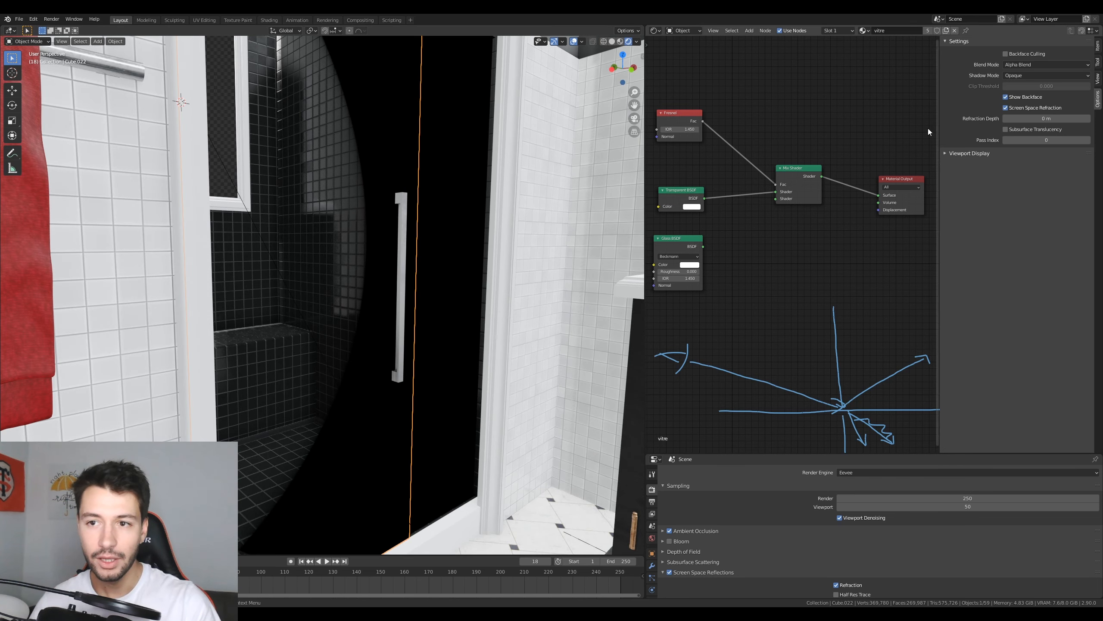
Step: Try the Alpha Clip and Alpha Hashed blend modes on the vitre material, and return Blend Mode to Alpha Blend
{"action": "left_click", "coordinate": [1031, 65]}
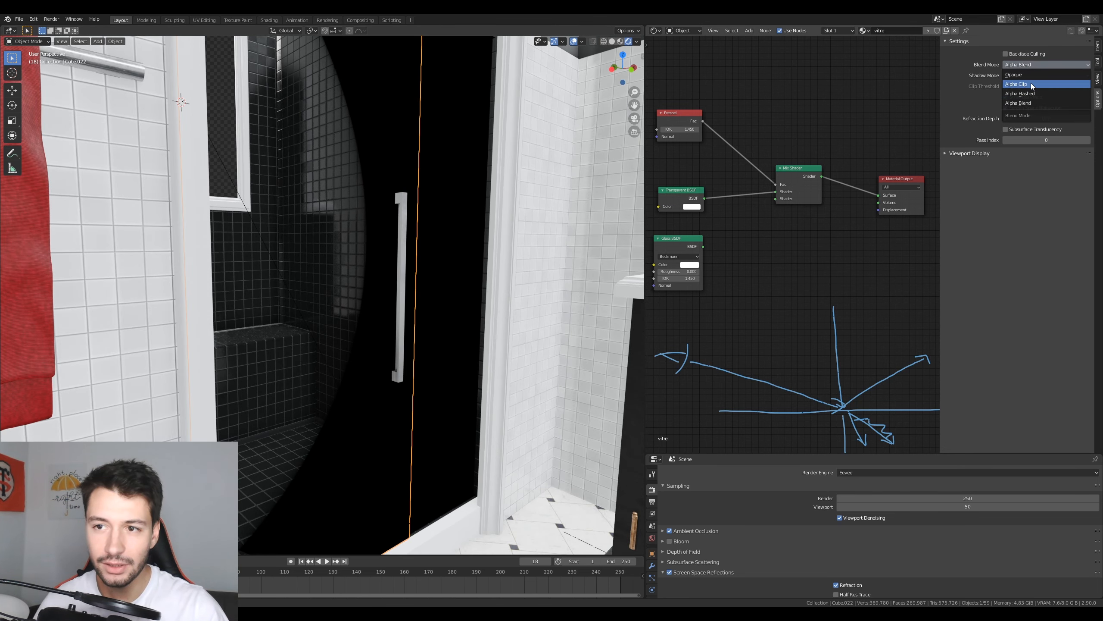
{"action": "left_click", "coordinate": [1031, 82]}
{"action": "mouse_move", "coordinate": [422, 189]}
{"action": "middle_mouse_down"}
{"action": "mouse_move", "coordinate": [382, 194]}
{"action": "mouse_move", "coordinate": [445, 186]}
{"action": "mouse_move", "coordinate": [425, 190]}
{"action": "middle_mouse_up"}
{"action": "left_click", "coordinate": [1033, 65]}
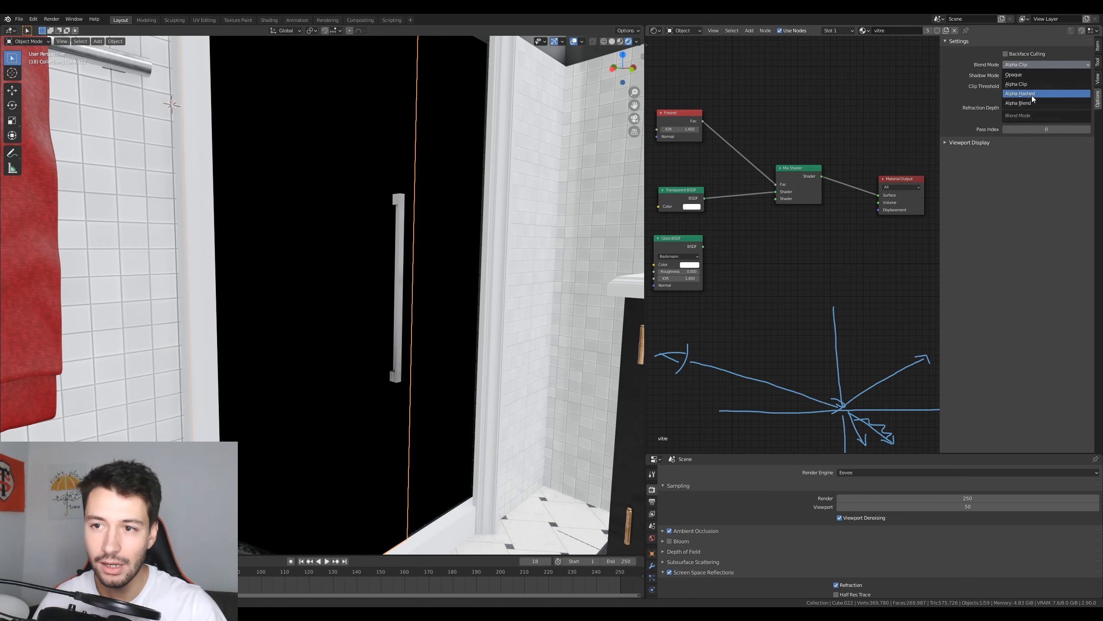
{"action": "left_click", "coordinate": [1034, 100]}
{"action": "middle_click_drag", "start_coordinate": [470, 228], "coordinate": [464, 227]}
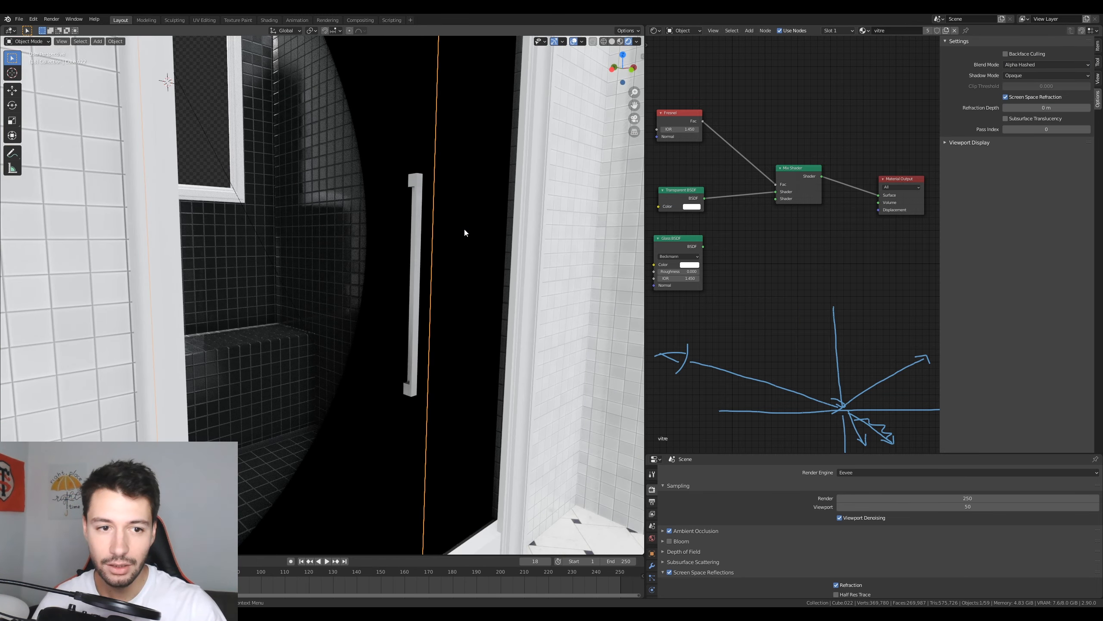
{"action": "middle_click_drag", "start_coordinate": [349, 112], "coordinate": [346, 139]}
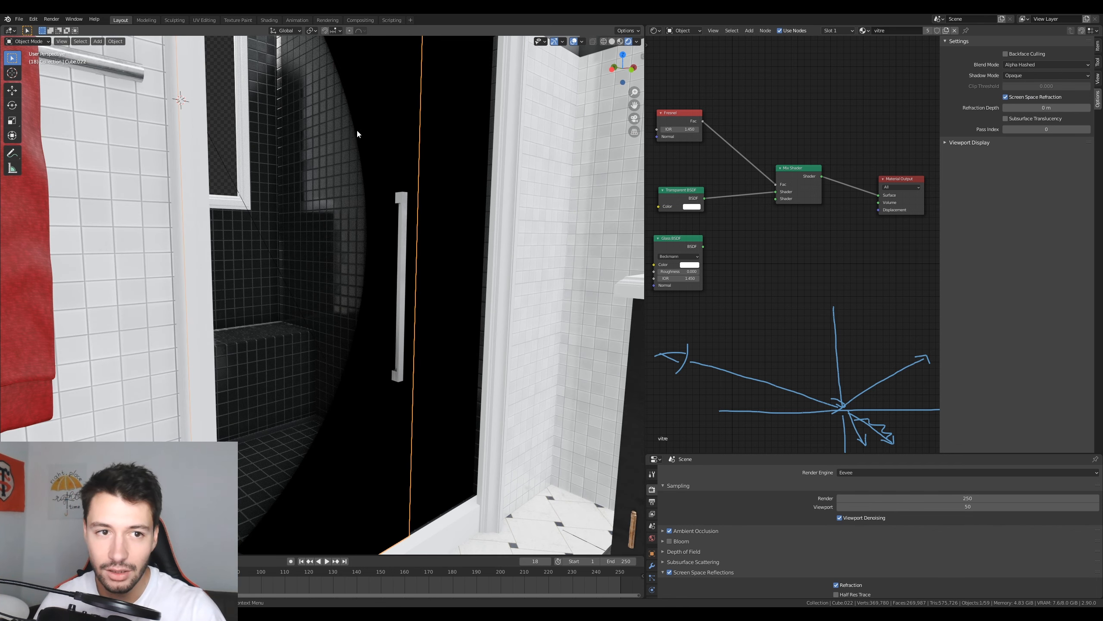
{"action": "left_click", "coordinate": [1034, 65]}
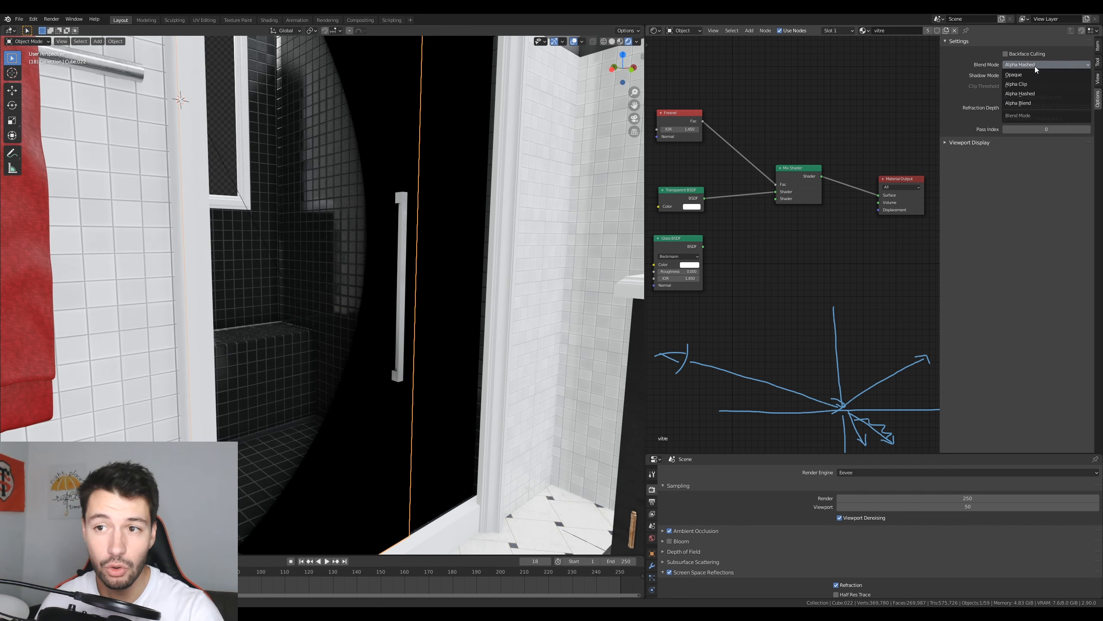
{"action": "left_click", "coordinate": [1034, 105]}
Step: Connect the Glass BSDF to the Mix Shader's second Shader input and examine the shower door's reflections from several angles
{"action": "middle_click_drag", "start_coordinate": [411, 169], "coordinate": [467, 258]}
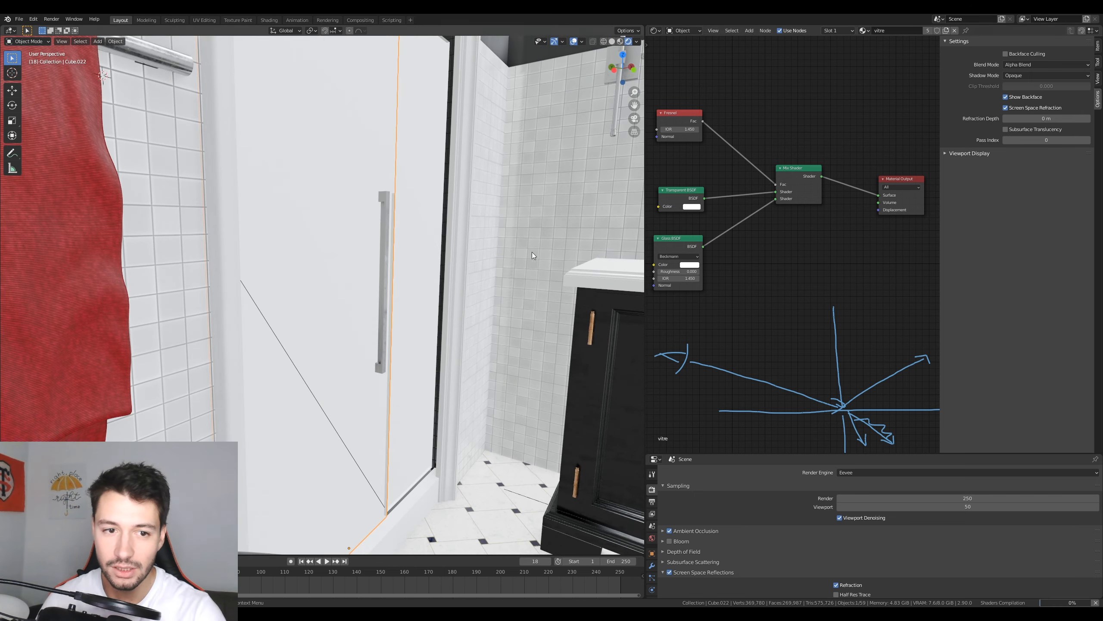
{"action": "middle_click_drag", "start_coordinate": [501, 259], "coordinate": [441, 265]}
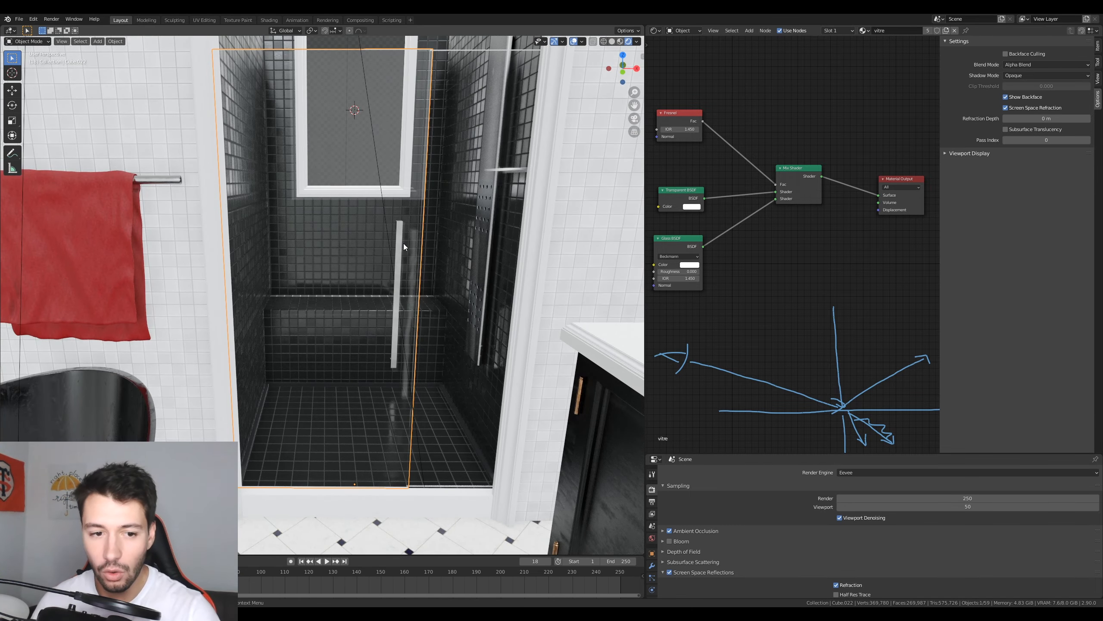
{"action": "scroll", "coordinate": [403, 244], "scroll_direction": "up", "scroll_amount": 2}
{"action": "scroll", "coordinate": [389, 254], "scroll_direction": "down", "scroll_amount": 5}
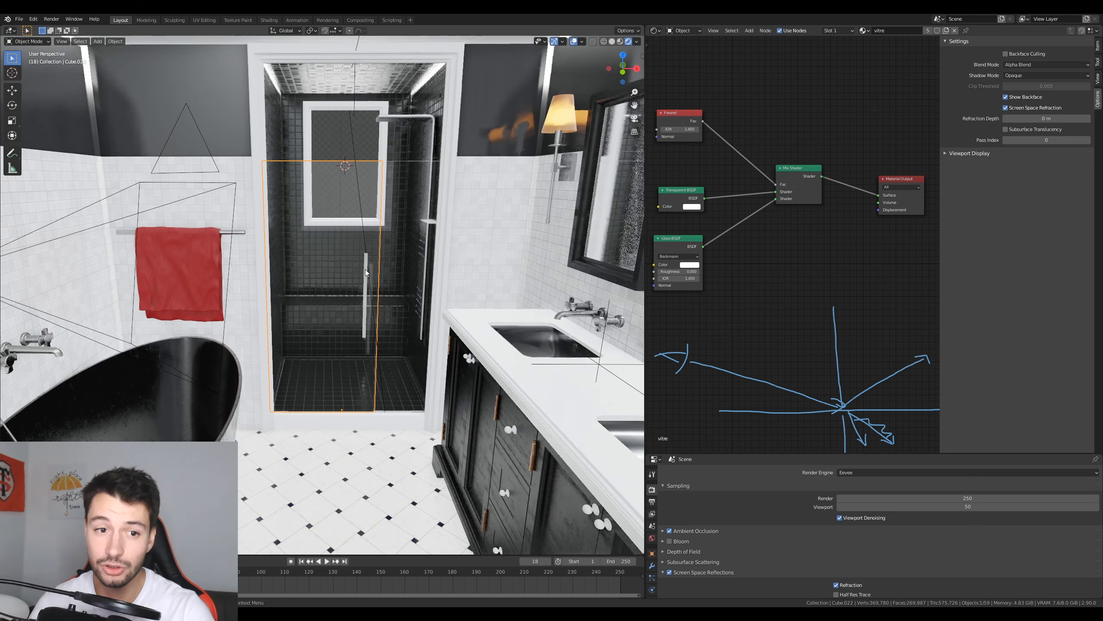
{"action": "middle_click_drag", "start_coordinate": [365, 269], "coordinate": [353, 285]}
{"action": "scroll", "coordinate": [353, 285], "scroll_direction": "down", "scroll_amount": 5}
{"action": "middle_click_drag", "start_coordinate": [305, 258], "coordinate": [291, 374]}
{"action": "scroll", "coordinate": [295, 272], "scroll_direction": "up", "scroll_amount": 7}
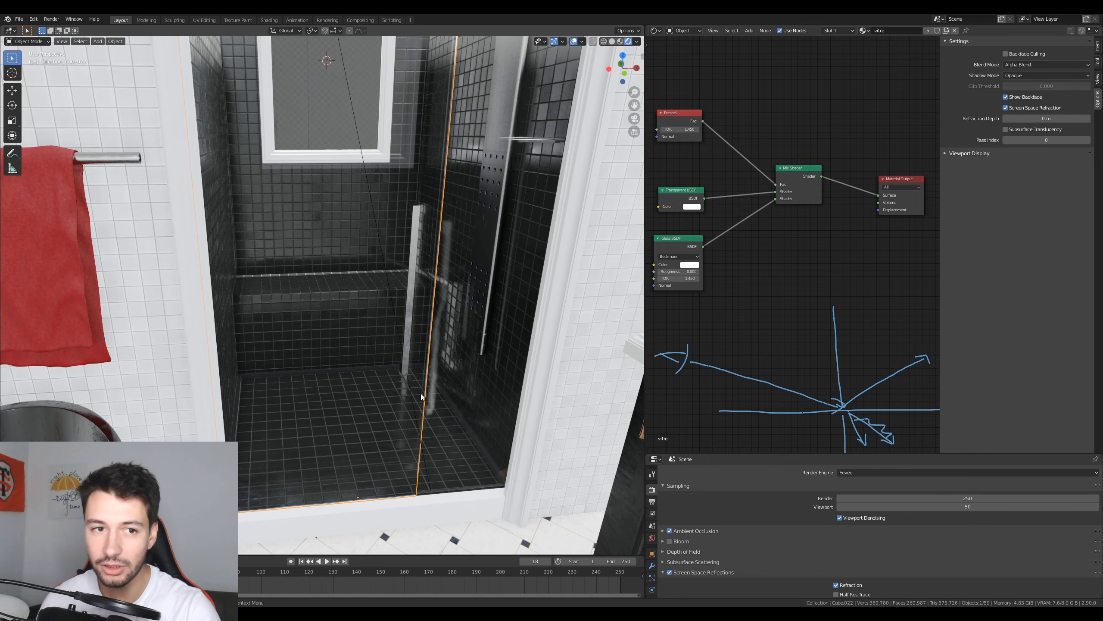
{"action": "middle_click_drag", "start_coordinate": [415, 389], "coordinate": [419, 383]}
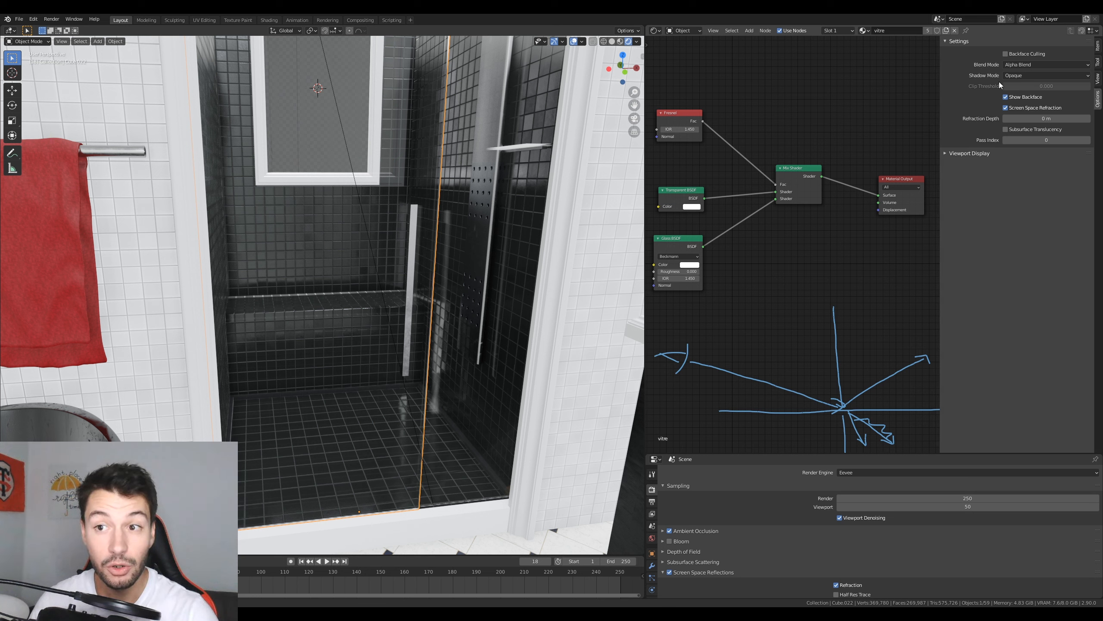
Step: Compare the Alpha Clip and Alpha Hashed shadow modes on the vitre material, and set its Shadow Mode to None
{"action": "left_click", "coordinate": [1042, 76]}
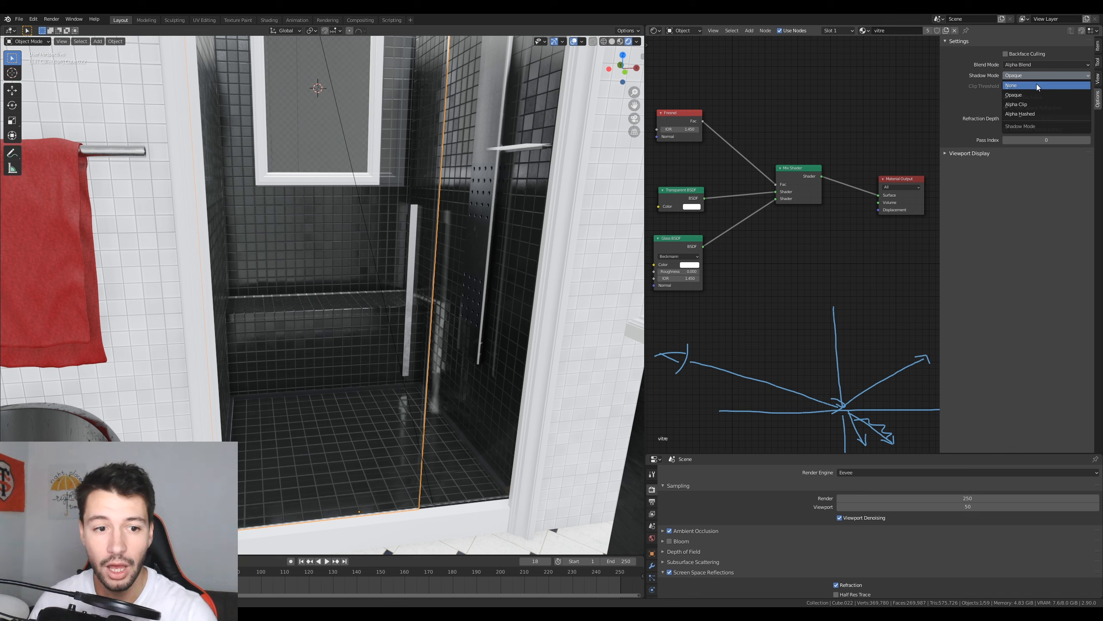
{"action": "left_click", "coordinate": [1036, 84]}
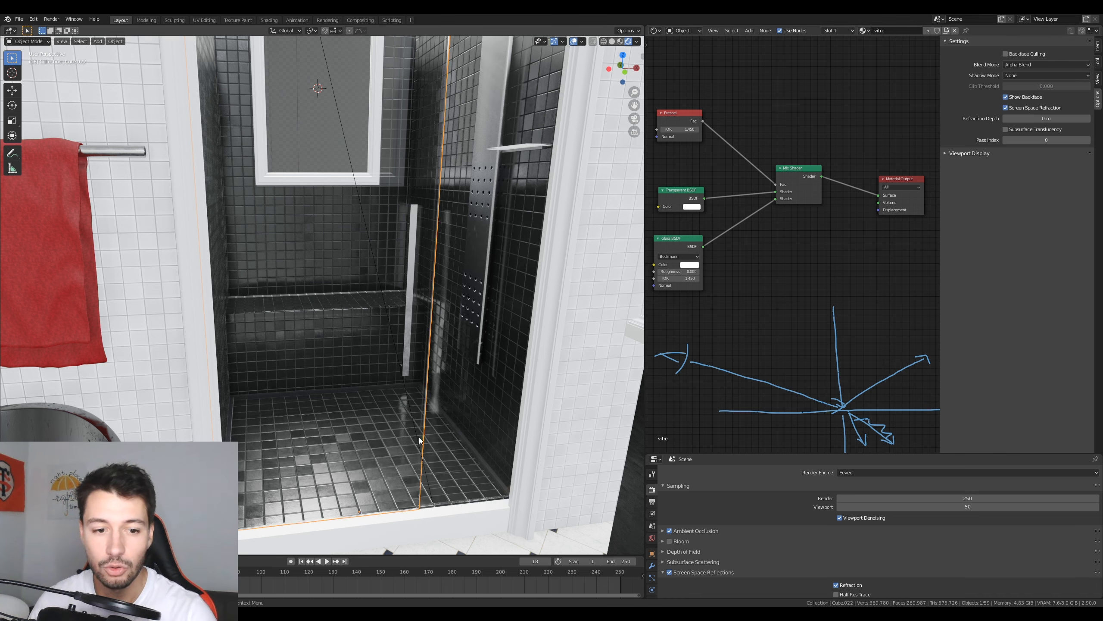
{"action": "left_click", "coordinate": [1042, 75]}
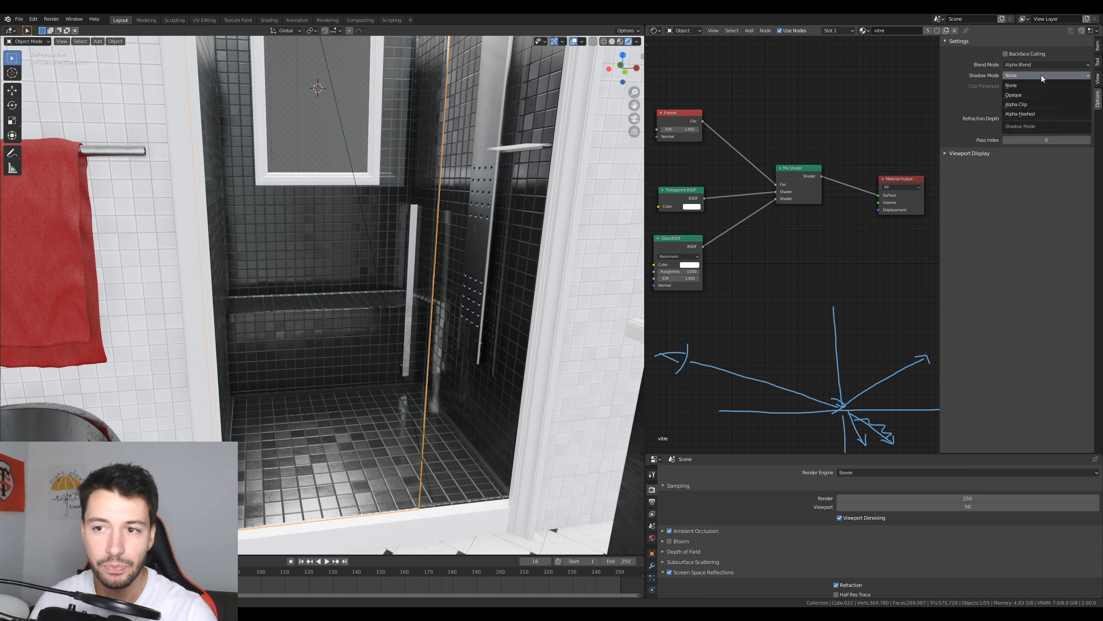
{"action": "left_click", "coordinate": [1031, 105]}
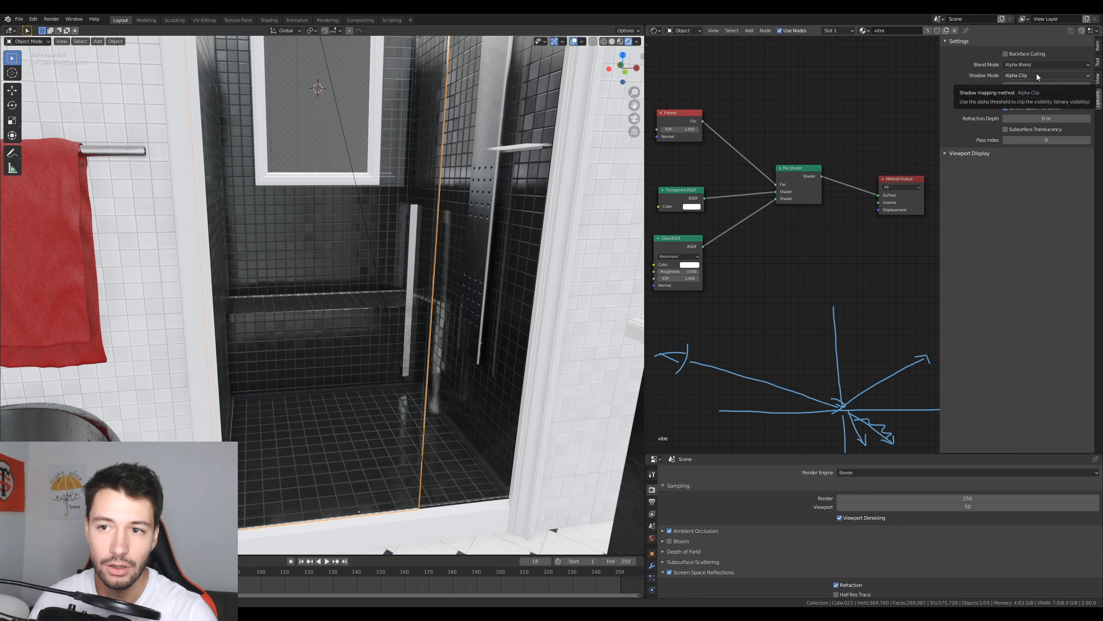
{"action": "left_click_drag", "start_coordinate": [1019, 85], "coordinate": [1054, 86]}
{"action": "left_click", "coordinate": [1054, 77]}
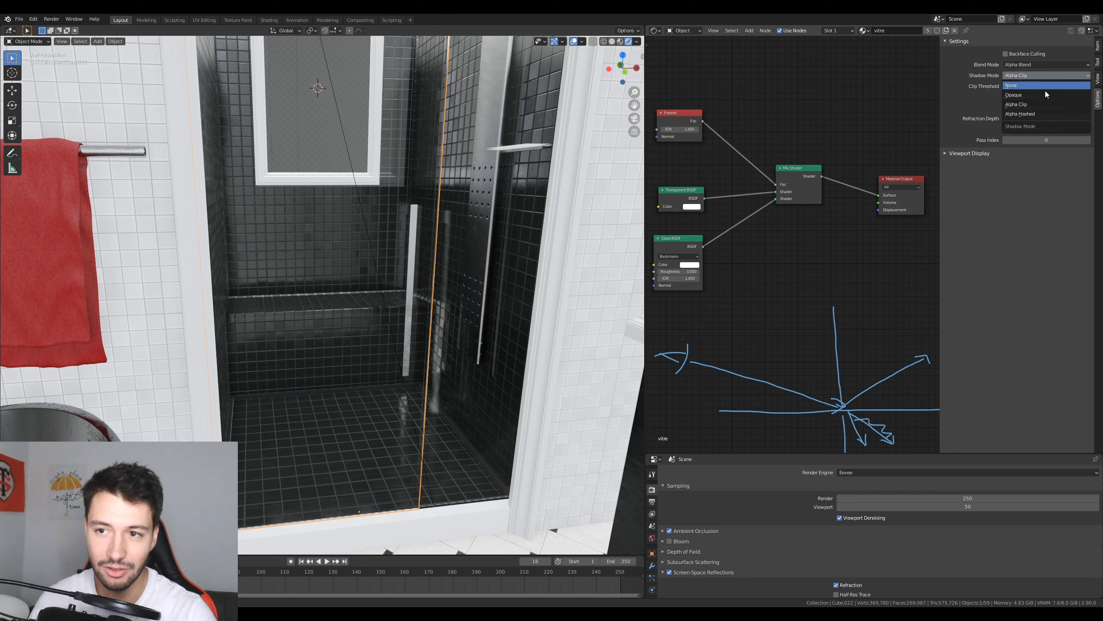
{"action": "left_click", "coordinate": [1047, 114]}
{"action": "left_click", "coordinate": [1034, 77]}
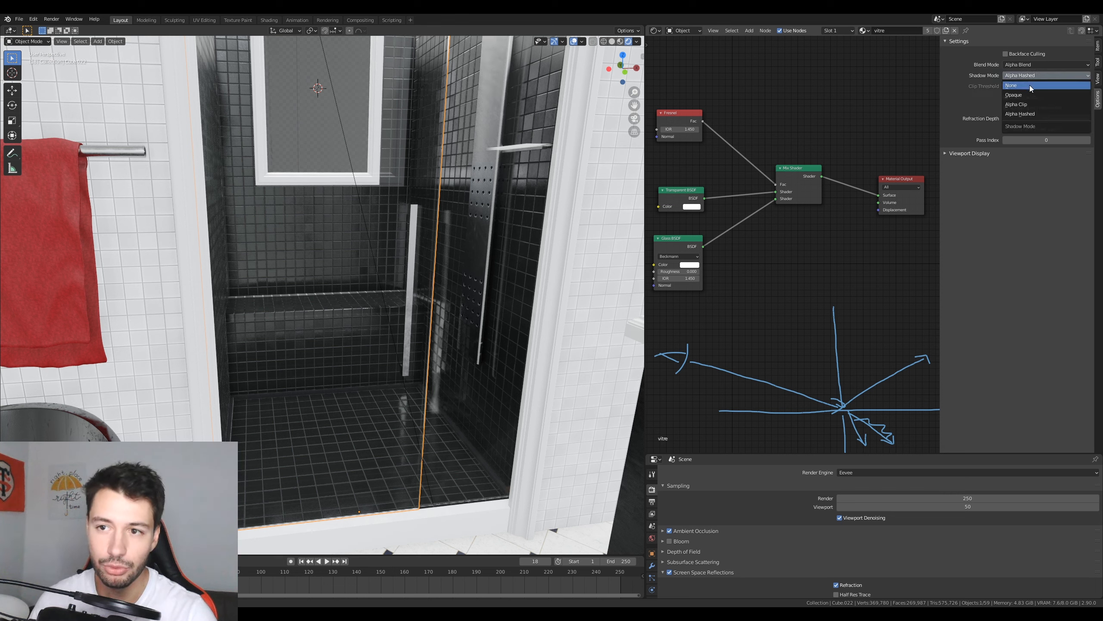
{"action": "left_click", "coordinate": [1030, 85]}
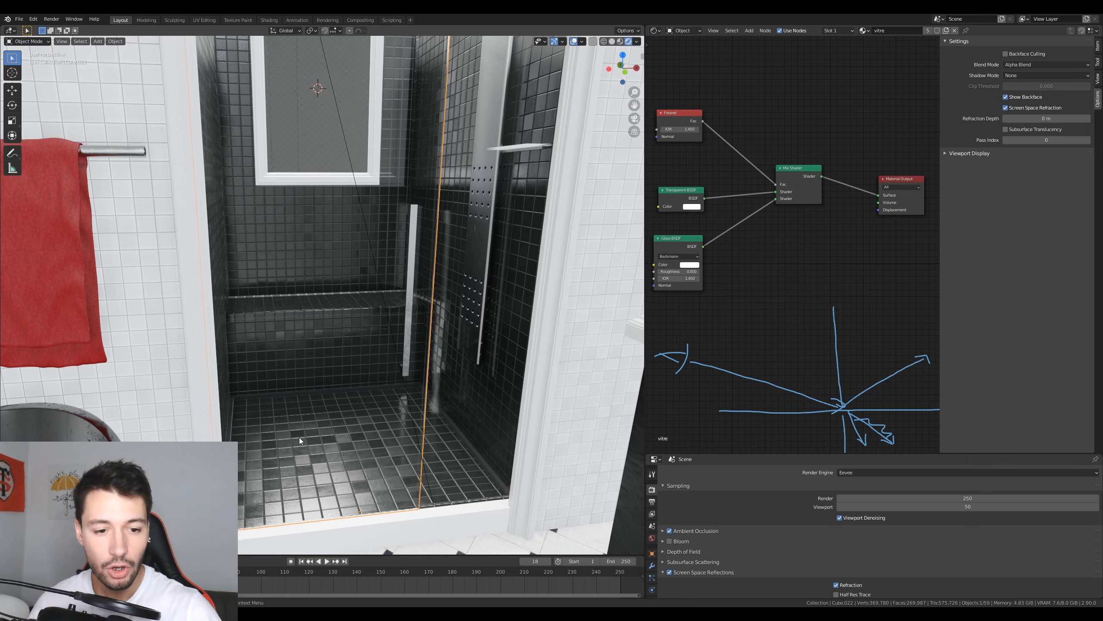
Step: Duplicate the shower door's glass panel and move the copy along the X axis so it stands across the sink countertop
{"action": "middle_click_drag", "start_coordinate": [299, 437], "coordinate": [418, 408]}
{"action": "key", "text": "shift+d"}
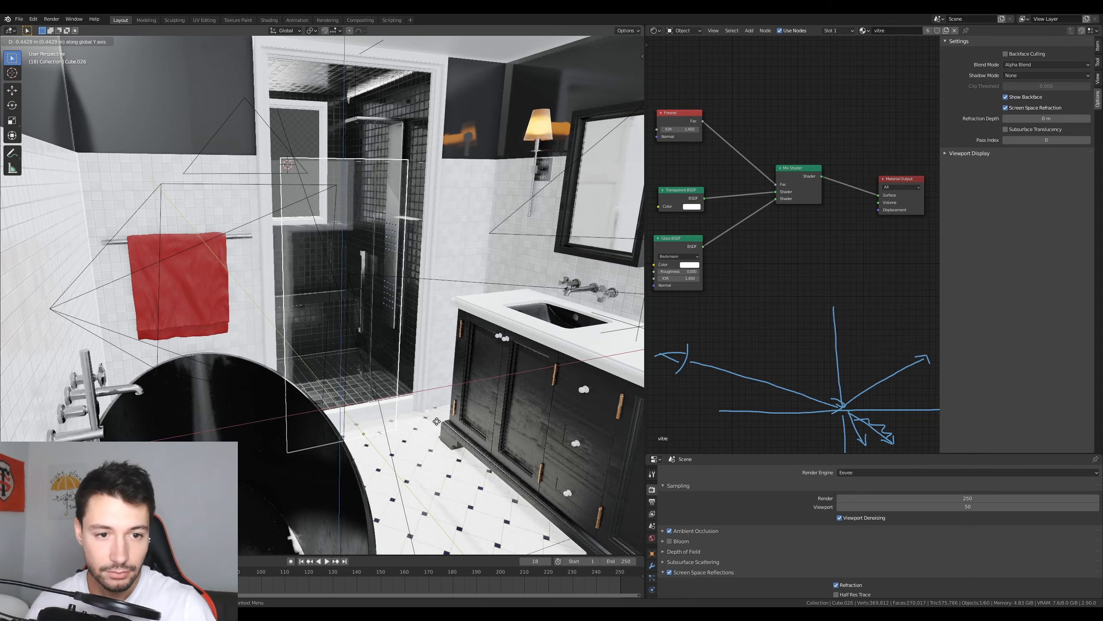
{"action": "key", "text": "y"}
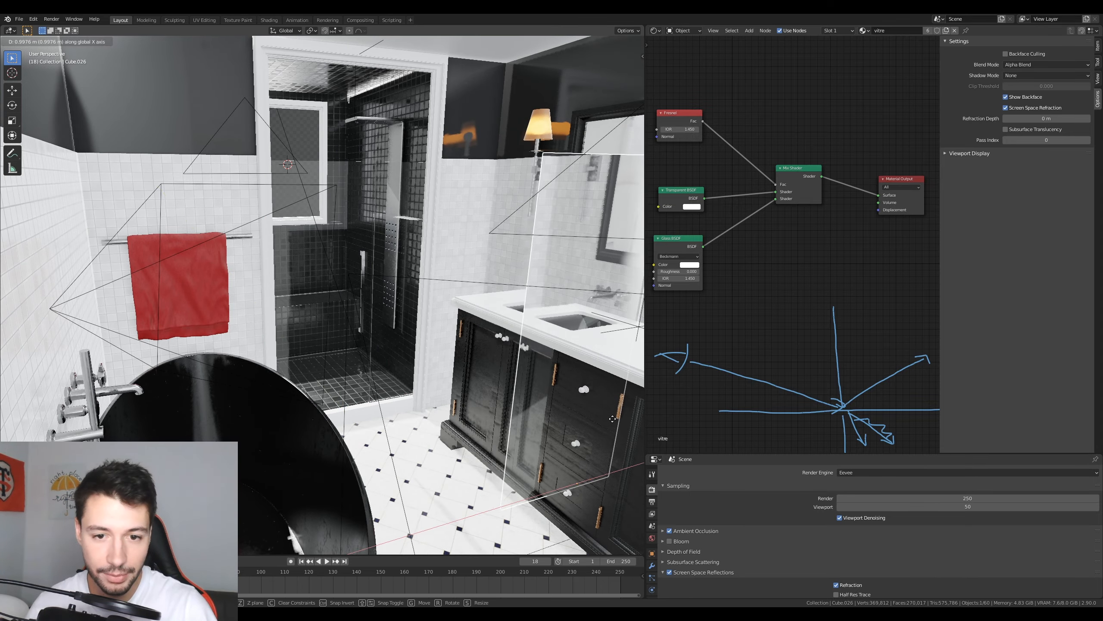
{"action": "left_click", "coordinate": [573, 421]}
{"action": "middle_click_drag", "start_coordinate": [572, 421], "coordinate": [538, 417]}
{"action": "key", "text": "g"}
{"action": "key", "text": "x"}
{"action": "left_click", "coordinate": [474, 374]}
Step: Examine the duplicated glass panel's reflections over the countertop, with the panel both deselected and selected
{"action": "middle_click_drag", "start_coordinate": [473, 374], "coordinate": [305, 413]}
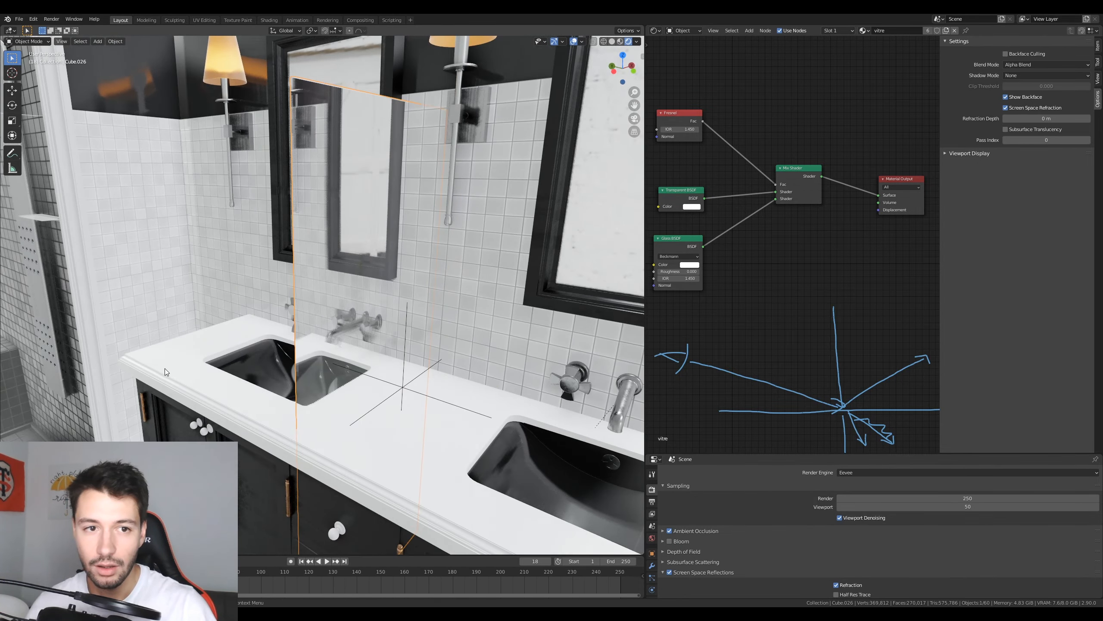
{"action": "left_click", "coordinate": [300, 415]}
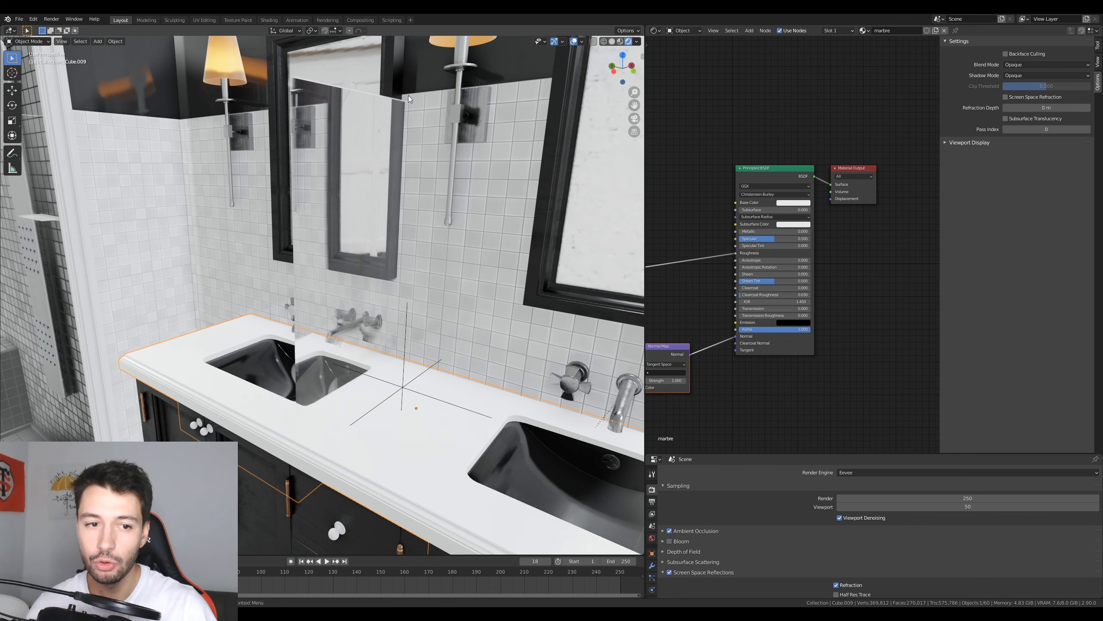
{"action": "middle_click_drag", "start_coordinate": [409, 99], "coordinate": [385, 245]}
{"action": "left_click", "coordinate": [385, 246]}
{"action": "middle_click_drag", "start_coordinate": [699, 318], "coordinate": [858, 285]}
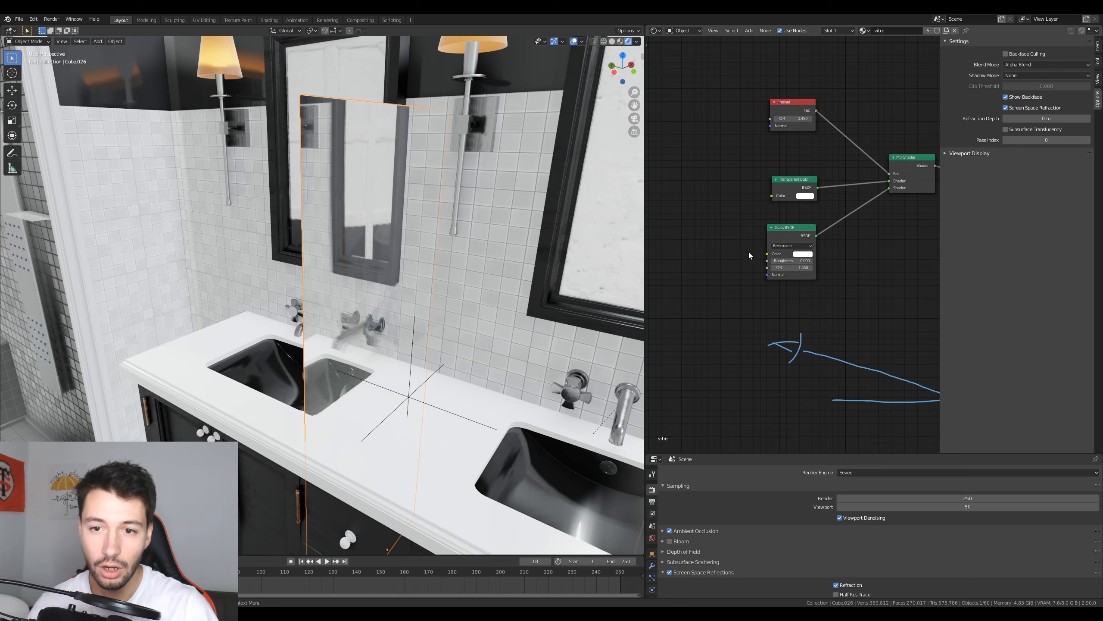
{"action": "middle_click_drag", "start_coordinate": [426, 279], "coordinate": [371, 299]}
{"action": "scroll", "coordinate": [739, 247], "scroll_direction": "up", "scroll_amount": 4}
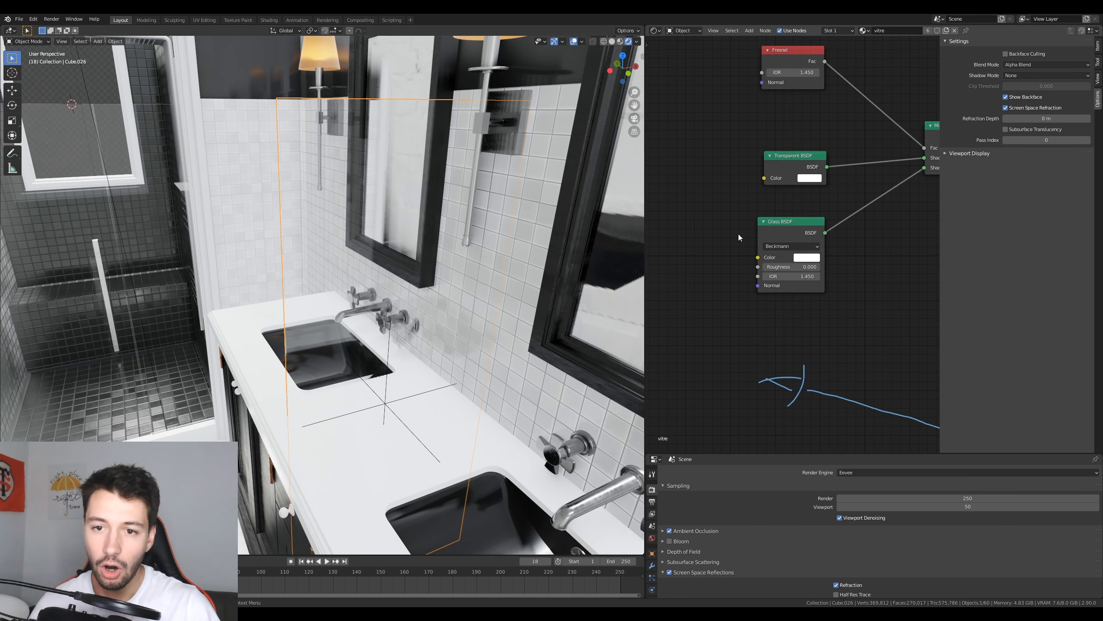
Step: Add an RGB node and connect it to the Color inputs of both the Transparent BSDF and the Glass BSDF
{"action": "mouse_move", "coordinate": [738, 234]}
{"action": "middle_mouse_down"}
{"action": "mouse_move", "coordinate": [753, 235]}
{"action": "mouse_move", "coordinate": [744, 241]}
{"action": "middle_mouse_up"}
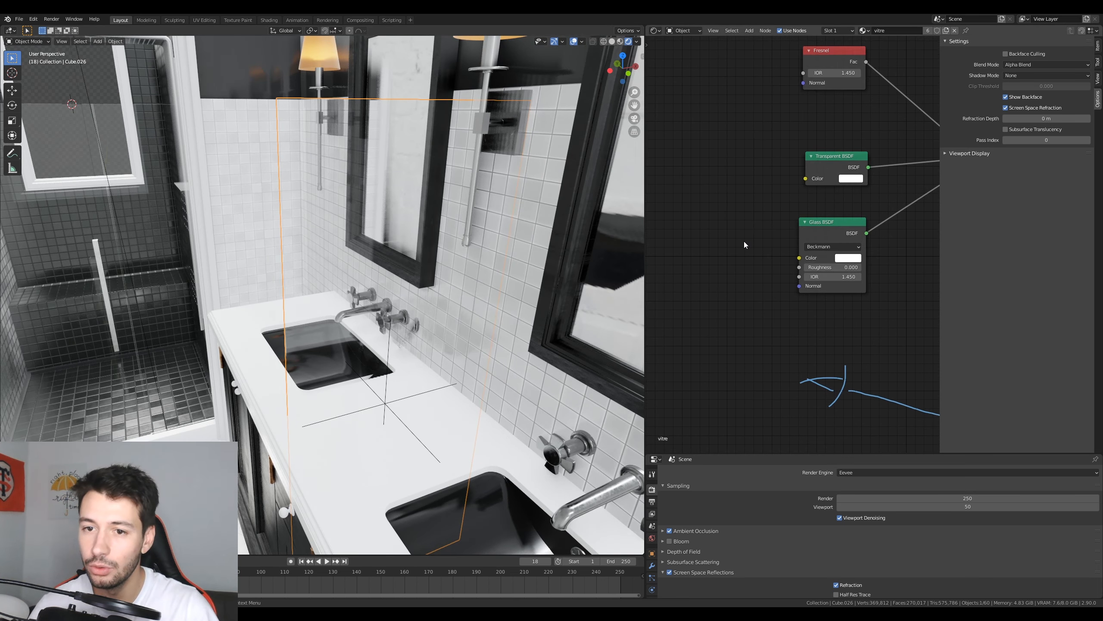
{"action": "key", "text": "shift+a"}
{"action": "left_click", "coordinate": [712, 205]}
{"action": "type", "text": "rgb"}
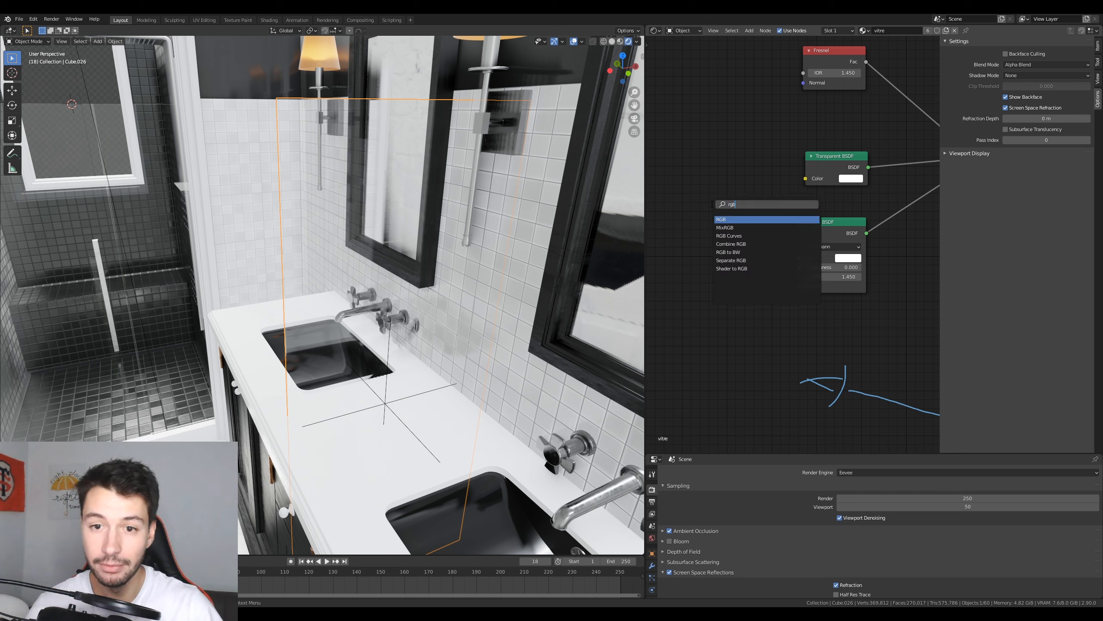
{"action": "key", "text": "Return"}
{"action": "left_click", "coordinate": [755, 220]}
{"action": "left_click_drag", "start_coordinate": [750, 218], "coordinate": [806, 178]}
{"action": "left_click_drag", "start_coordinate": [752, 217], "coordinate": [801, 258]}
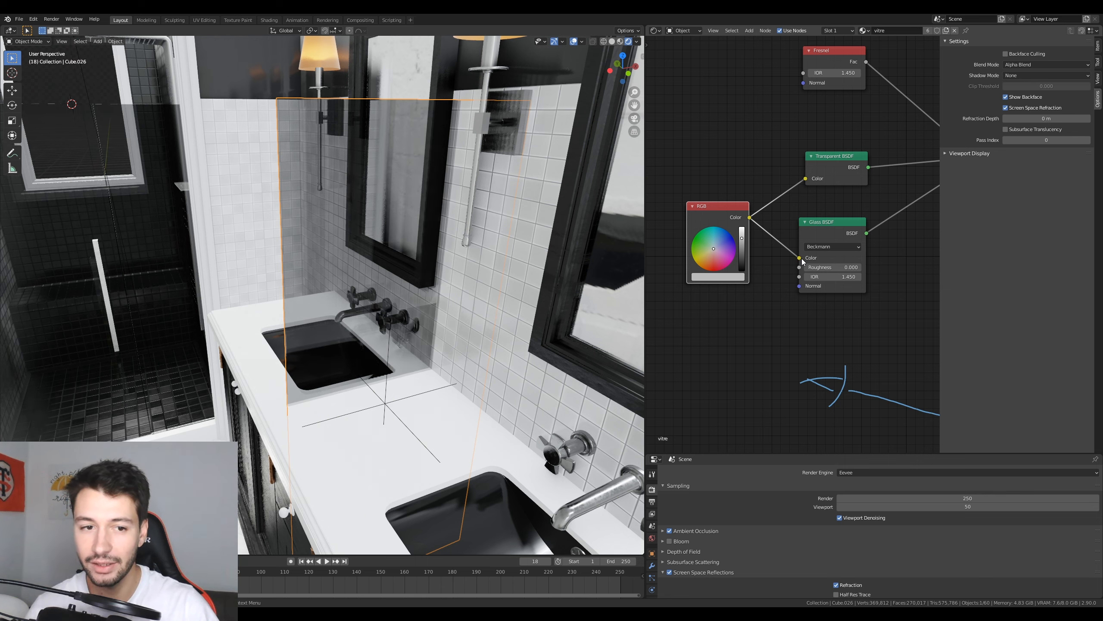
{"action": "scroll", "coordinate": [447, 310], "scroll_direction": "up", "scroll_amount": 2}
{"action": "scroll", "coordinate": [446, 312], "scroll_direction": "up", "scroll_amount": 1}
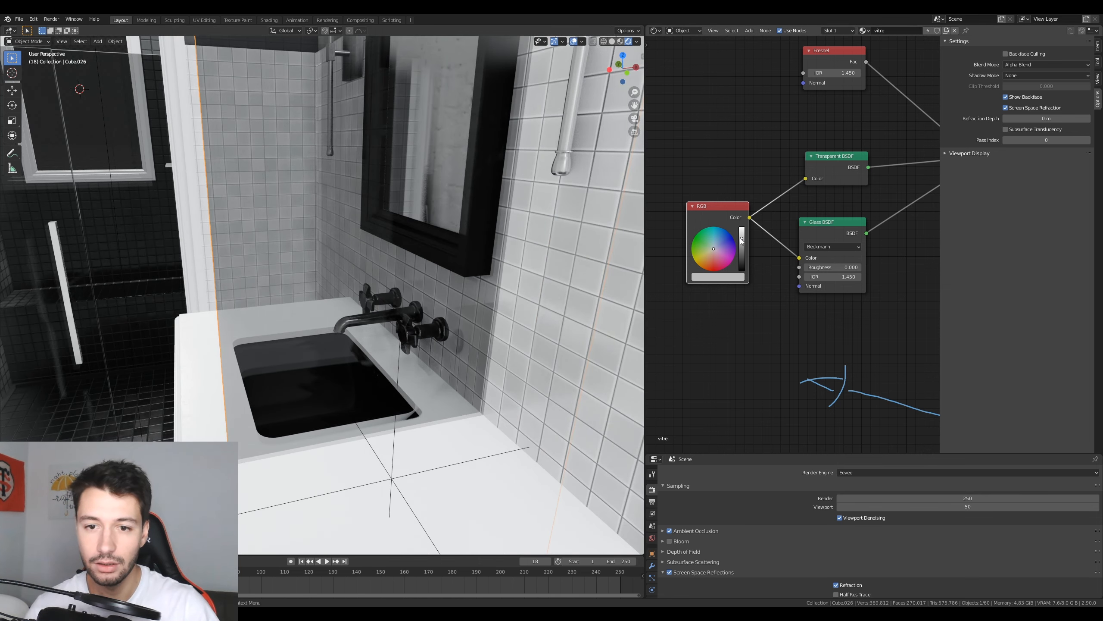
Step: Darken the RGB node's color and shift it slightly to blue so both glass shaders take a blue-grey tint
{"action": "left_click_drag", "start_coordinate": [741, 239], "coordinate": [741, 244]}
{"action": "middle_click_drag", "start_coordinate": [452, 326], "coordinate": [460, 368]}
{"action": "left_click_drag", "start_coordinate": [714, 249], "coordinate": [715, 246]}
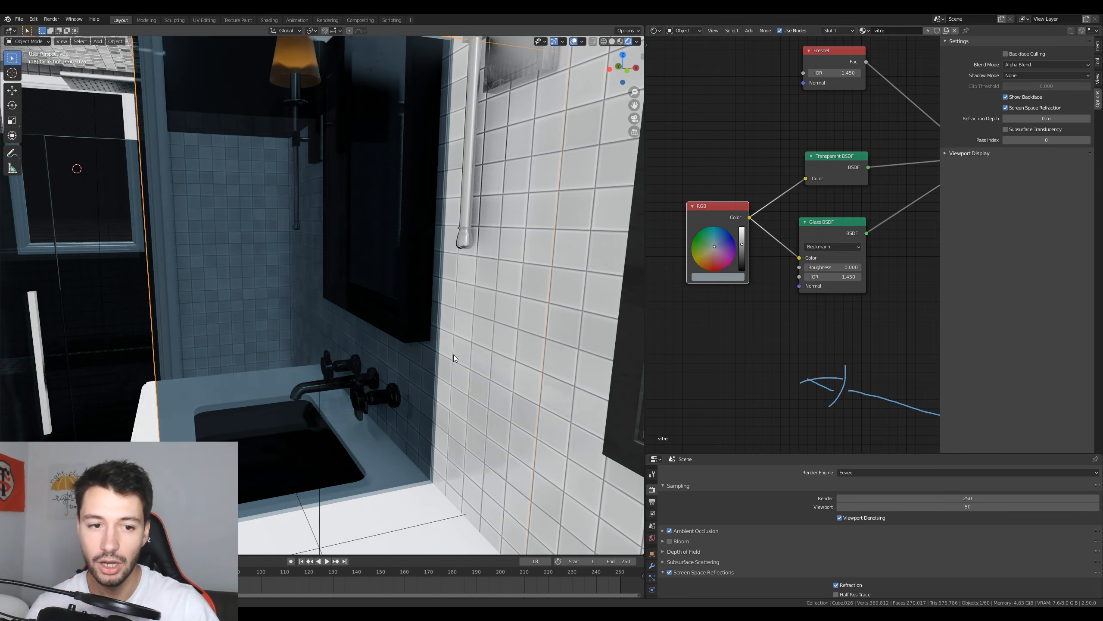
{"action": "middle_click_drag", "start_coordinate": [454, 355], "coordinate": [472, 357]}
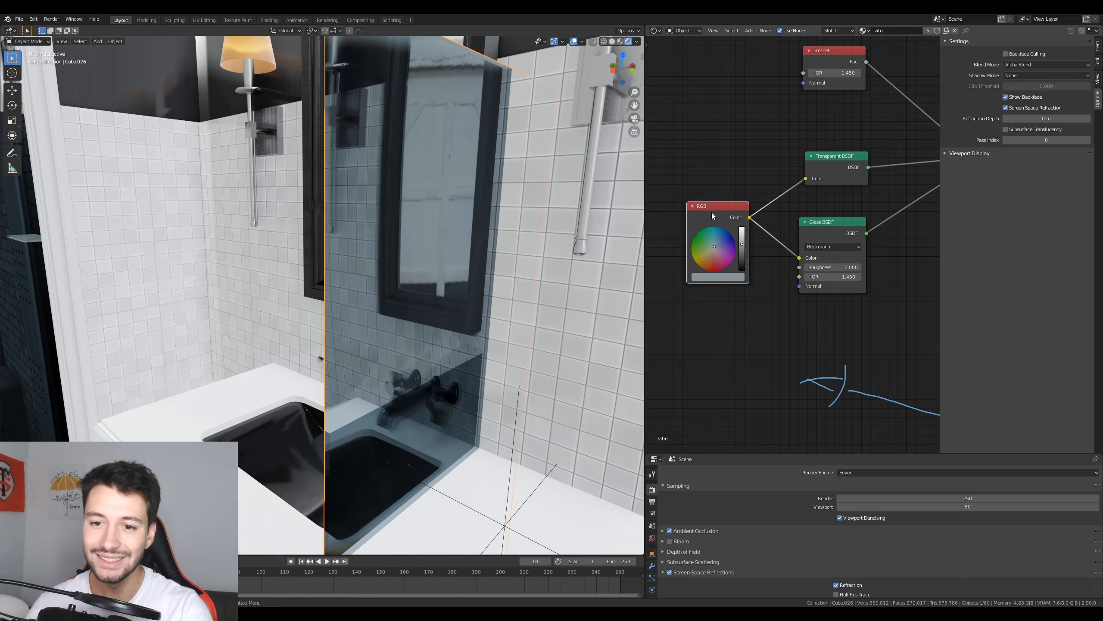
Step: Delete the RGB tint node from the vitre material and remove the duplicated glass panel over the sink countertop
{"action": "key", "text": "x"}
{"action": "scroll", "coordinate": [712, 212], "scroll_direction": "down", "scroll_amount": 1}
{"action": "left_click", "coordinate": [406, 328]}
{"action": "left_click", "coordinate": [380, 333]}
{"action": "key", "text": "Delete"}
Step: Add a sphere mesh to the bathroom scene near the shower window
{"action": "scroll", "coordinate": [380, 333], "scroll_direction": "down", "scroll_amount": 3}
{"action": "middle_click_drag", "start_coordinate": [363, 339], "coordinate": [313, 312]}
{"action": "key", "text": "shift+a"}
{"action": "mouse_move", "coordinate": [322, 312]}
{"action": "left_click", "coordinate": [393, 341]}
Step: Move the sphere along the Y axis to the front of the shower and scale it down
{"action": "scroll", "coordinate": [181, 221], "scroll_direction": "down", "scroll_amount": 2}
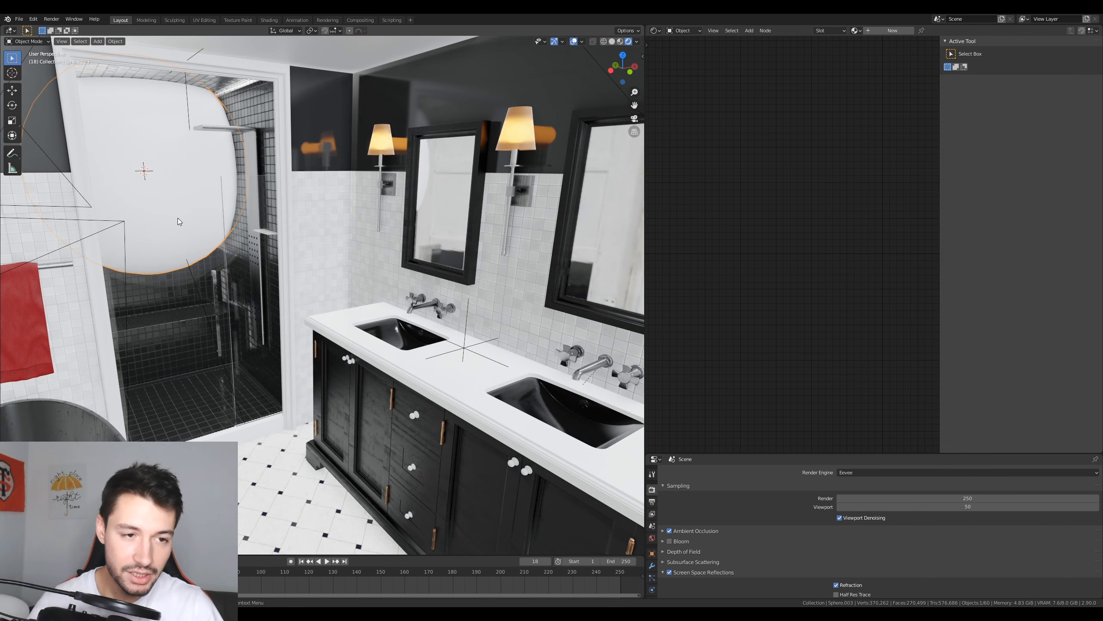
{"action": "key", "text": "g"}
{"action": "key", "text": "y"}
{"action": "left_click", "coordinate": [317, 260]}
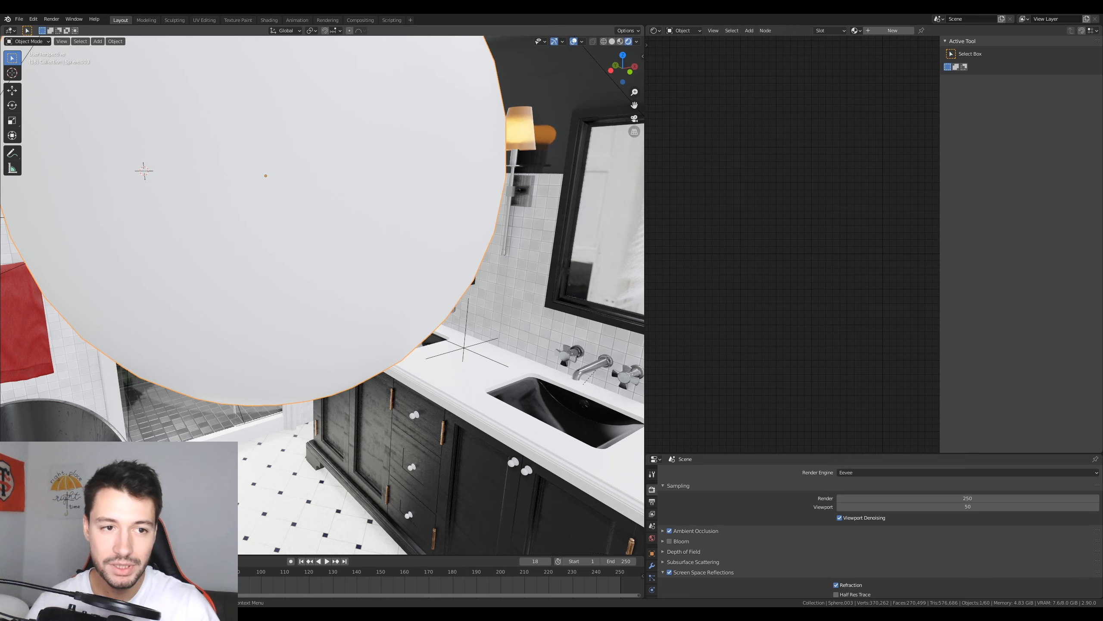
{"action": "key", "text": "s"}
{"action": "left_click", "coordinate": [315, 238]}
Step: Assign the existing vitre material to the sphere
{"action": "left_click", "coordinate": [860, 32]}
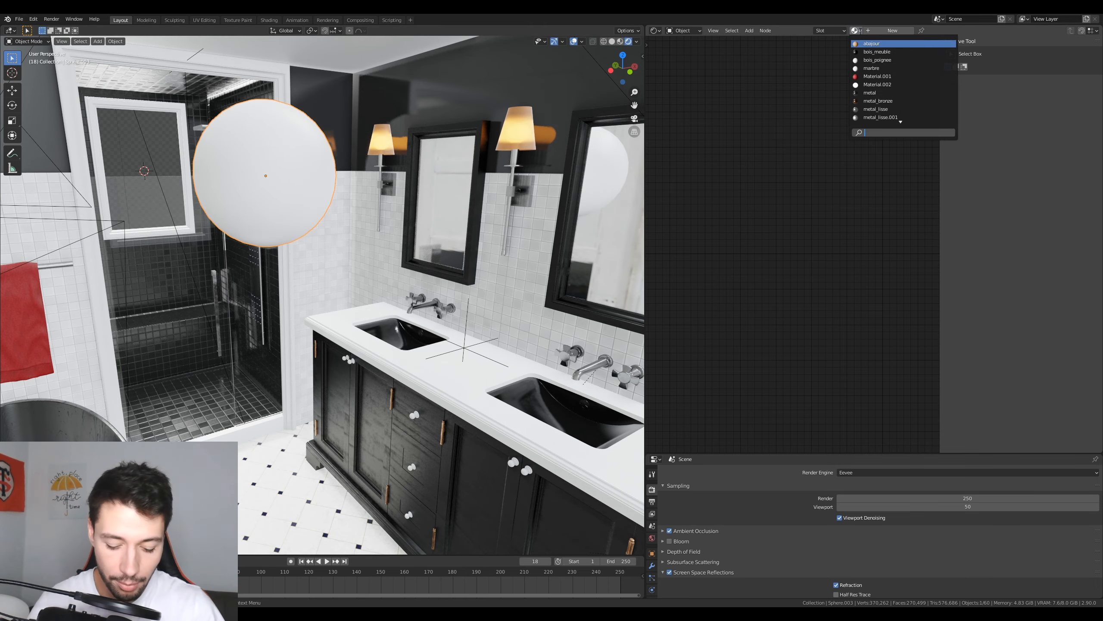
{"action": "type", "text": "vi"}
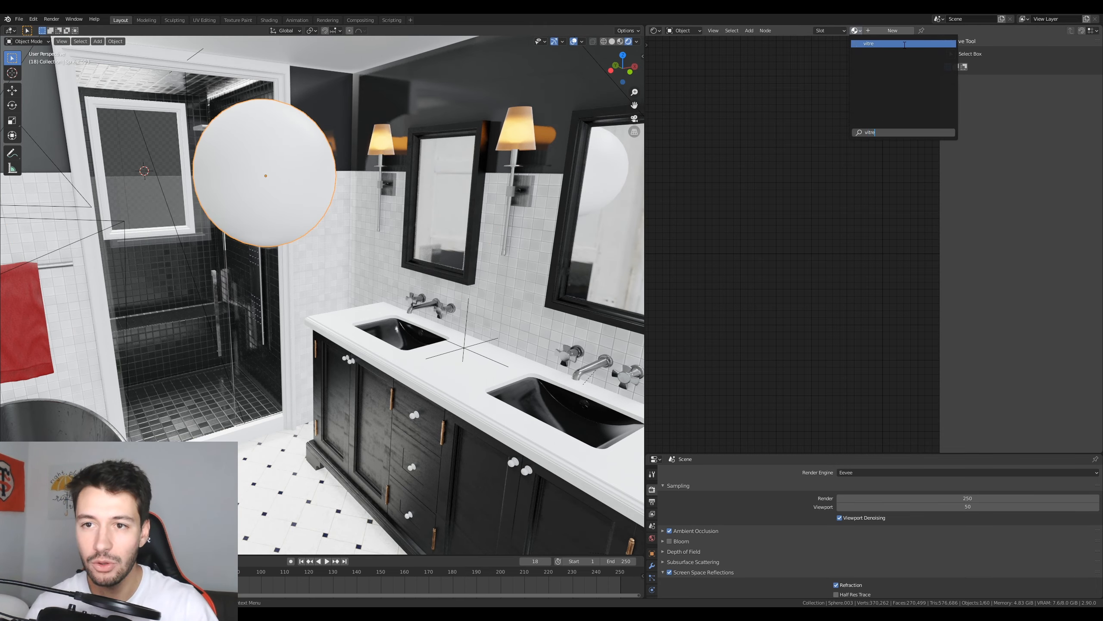
{"action": "type", "text": "tre"}
{"action": "left_click", "coordinate": [905, 43]}
Step: Examine the refraction through the glass sphere in front of the shower, and delete the sphere
{"action": "middle_click_drag", "start_coordinate": [330, 183], "coordinate": [362, 236]}
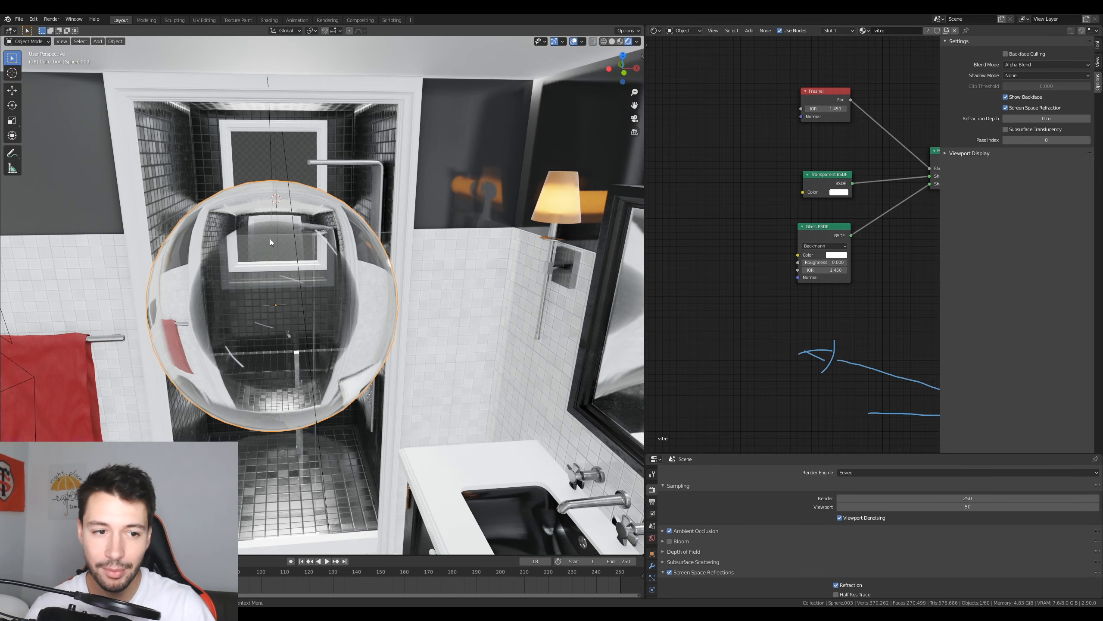
{"action": "middle_click_drag", "start_coordinate": [298, 374], "coordinate": [281, 315]}
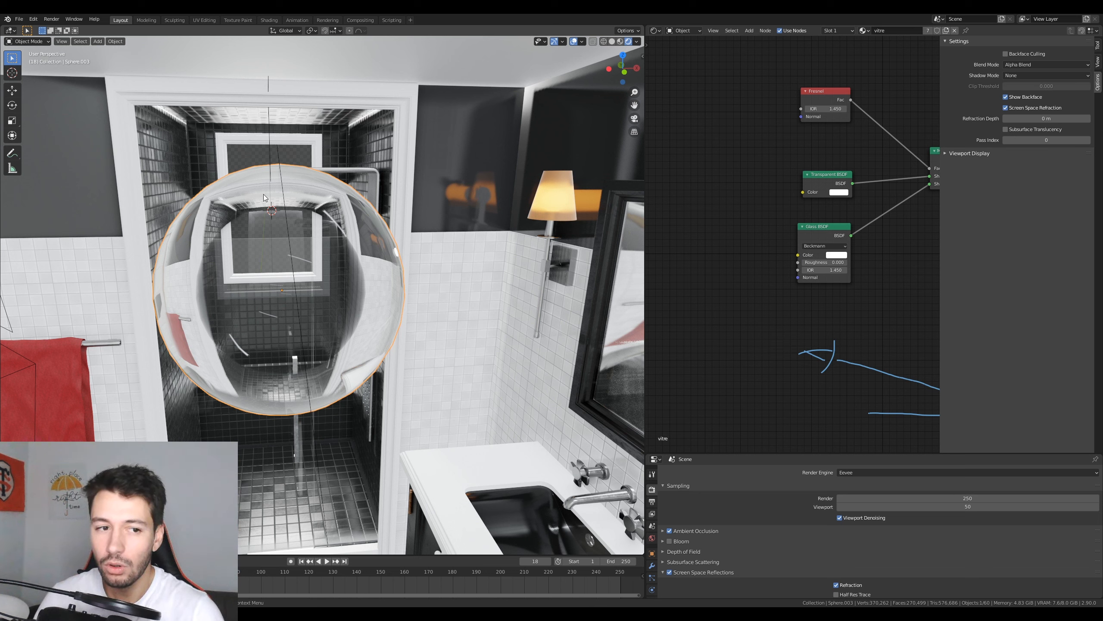
{"action": "middle_click_drag", "start_coordinate": [738, 214], "coordinate": [701, 213]}
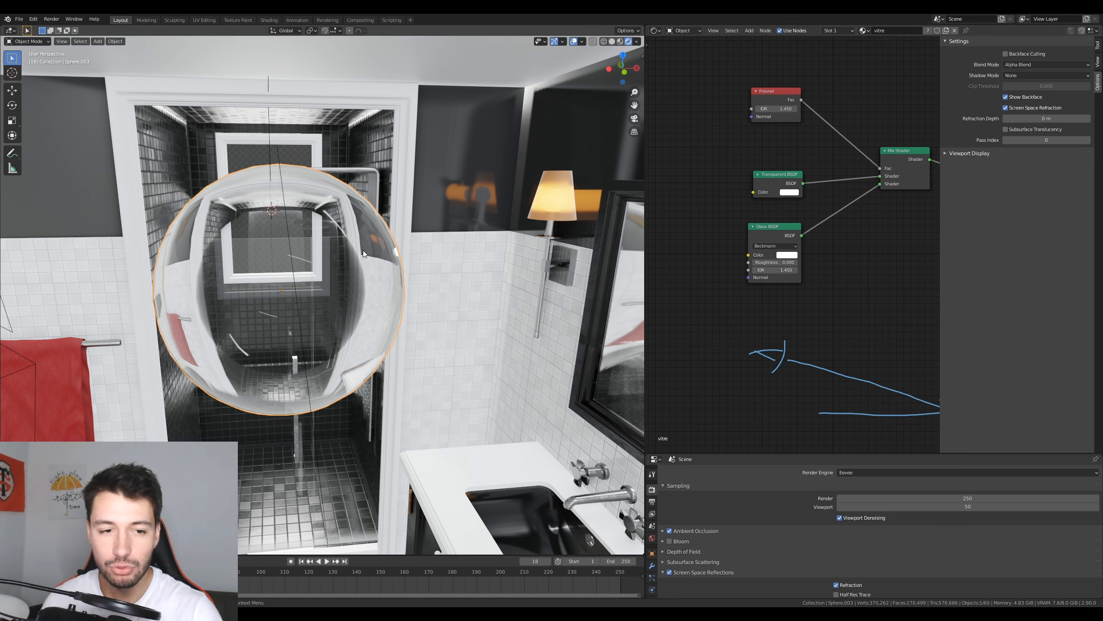
{"action": "key", "text": "Delete"}
Step: Select the shower door's glass panel and set the vitre material's Blend Mode to Alpha Hashed
{"action": "scroll", "coordinate": [363, 250], "scroll_direction": "up", "scroll_amount": 3}
{"action": "middle_click_drag", "start_coordinate": [379, 283], "coordinate": [441, 238]}
{"action": "left_click", "coordinate": [352, 272]}
{"action": "left_click", "coordinate": [1046, 65]}
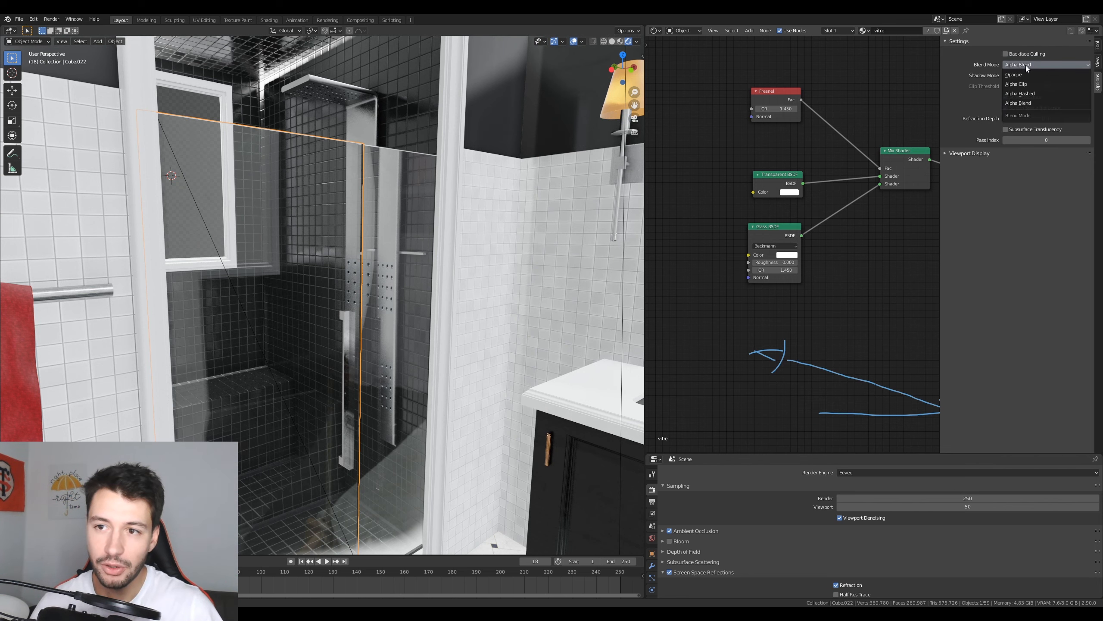
{"action": "left_click", "coordinate": [1035, 94]}
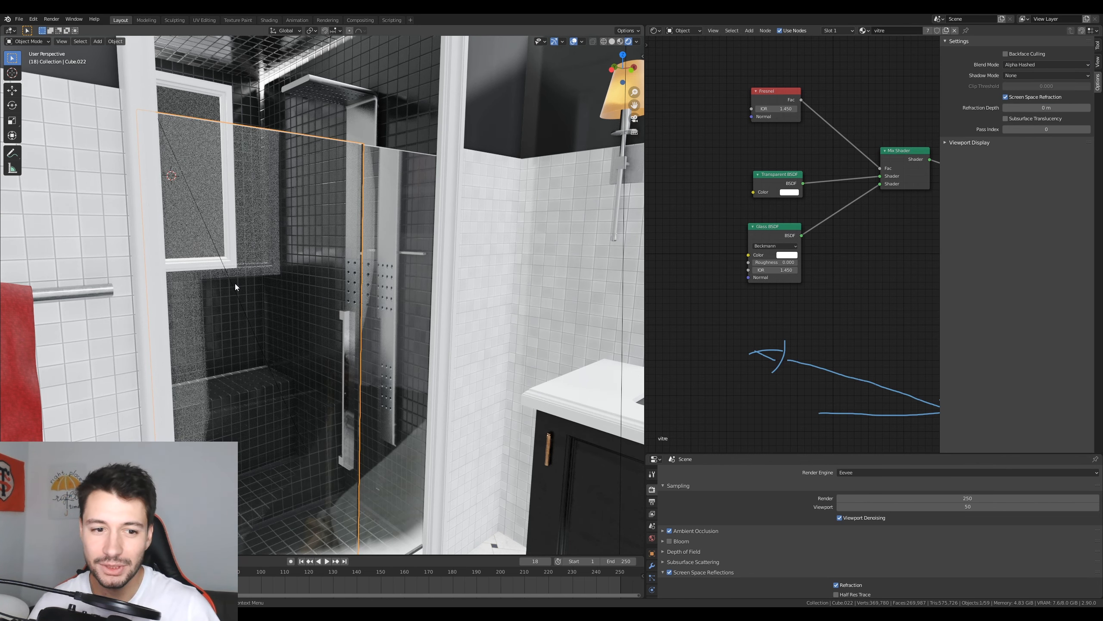
Step: Enlarge the render properties area and set the Eevee Viewport samples to 500
{"action": "left_click", "coordinate": [955, 506]}
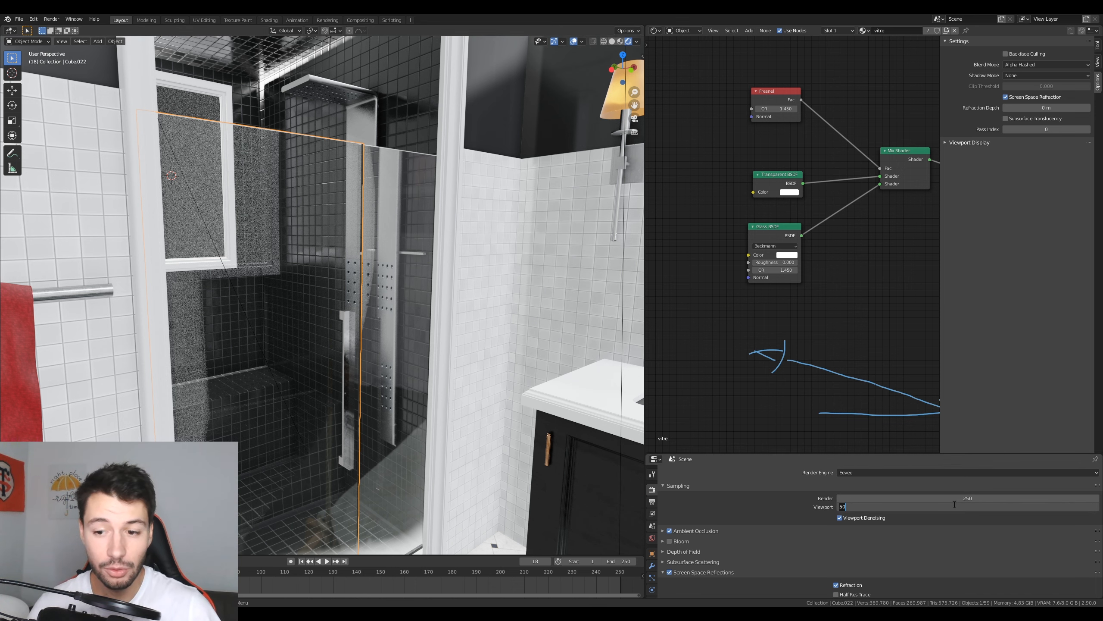
{"action": "left_click", "coordinate": [948, 457]}
{"action": "left_click_drag", "start_coordinate": [949, 454], "coordinate": [946, 273]}
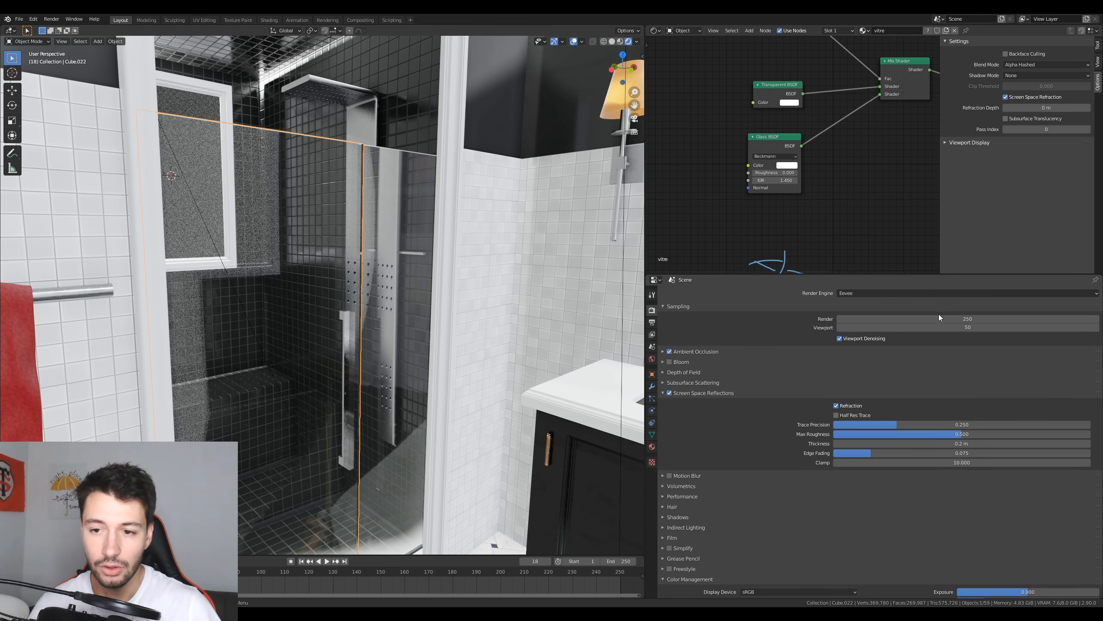
{"action": "left_click", "coordinate": [953, 328]}
{"action": "type", "text": "500"}
{"action": "key", "text": "Return"}
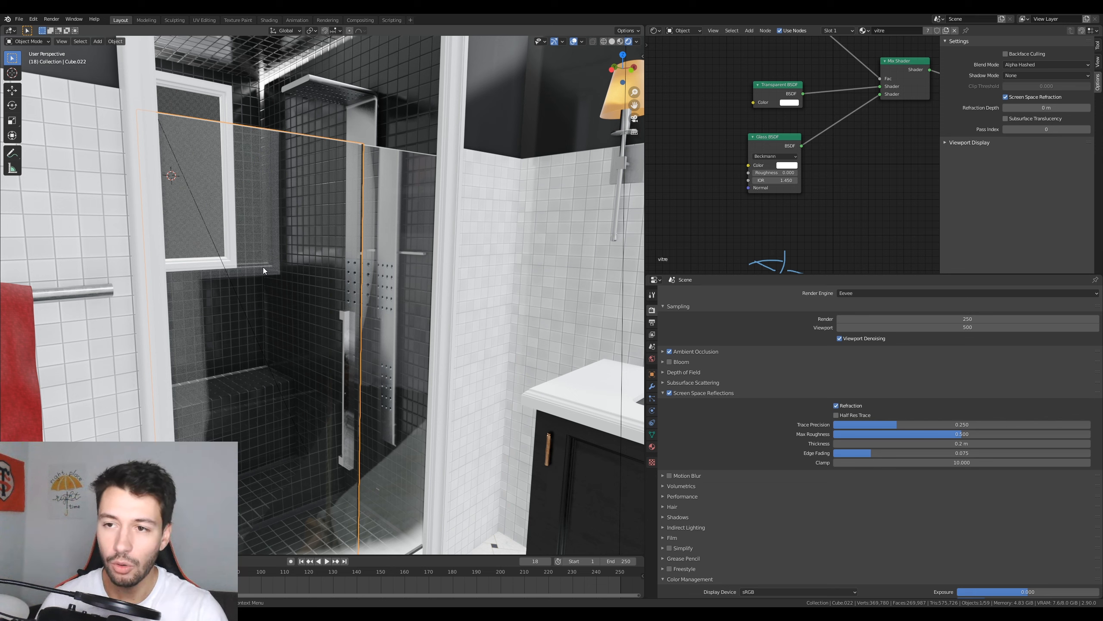
Step: Set the vitre material's Blend Mode to Alpha Blend
{"action": "left_click", "coordinate": [1026, 64]}
{"action": "left_click", "coordinate": [1018, 103]}
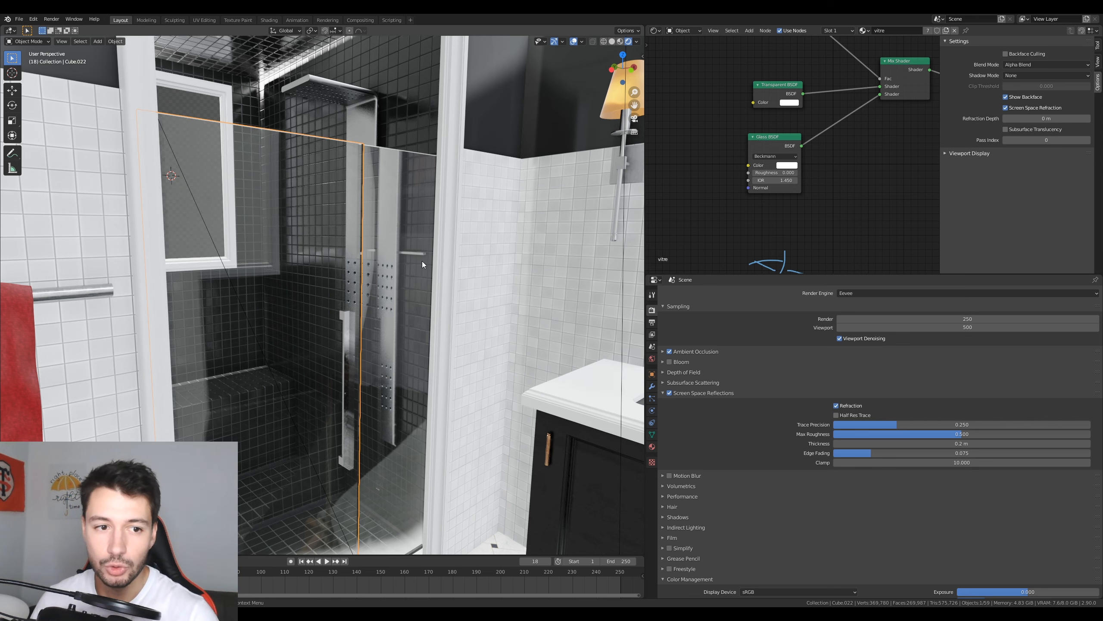
Step: Reframe the scene camera close to the shower's glass door with Camera to View enabled, and disable that lock
{"action": "key", "text": "KP_0"}
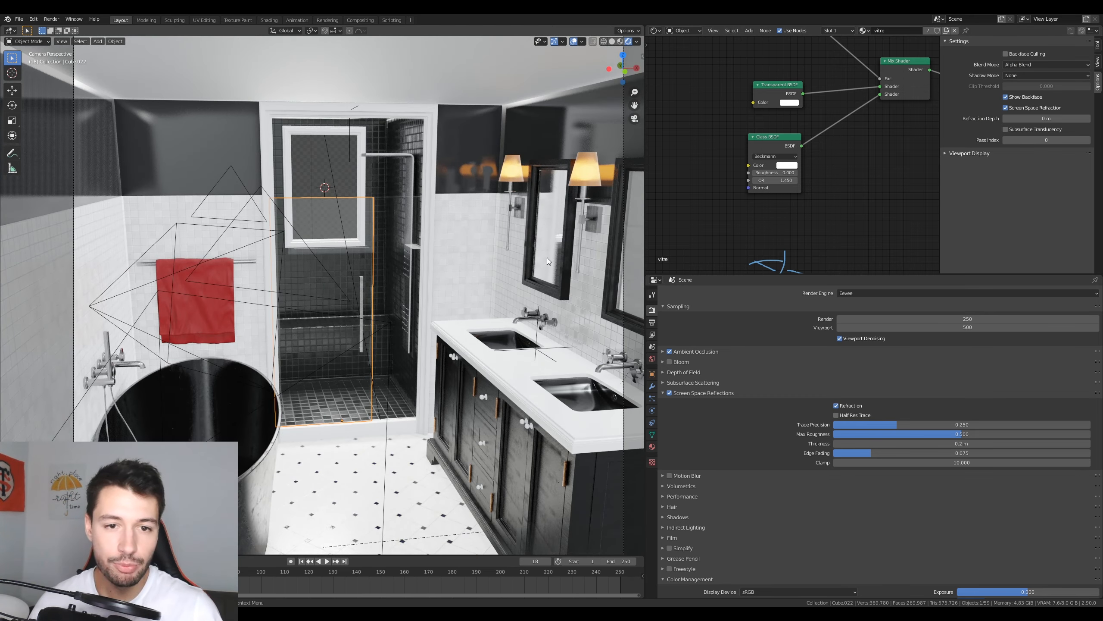
{"action": "left_click", "coordinate": [628, 234]}
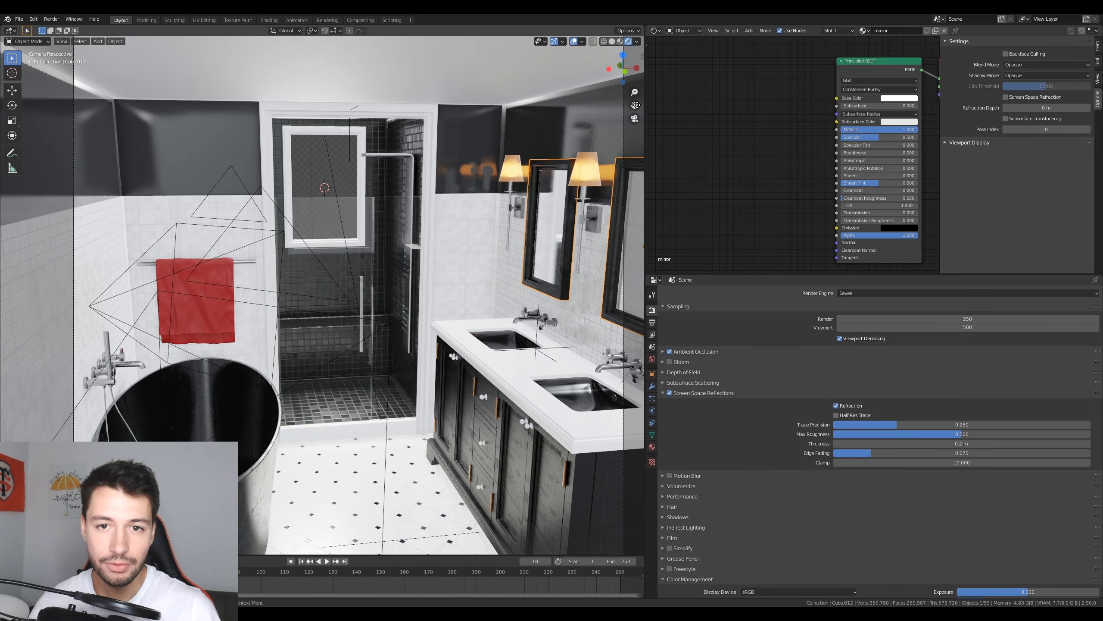
{"action": "key", "text": "n"}
{"action": "left_click", "coordinate": [588, 159]}
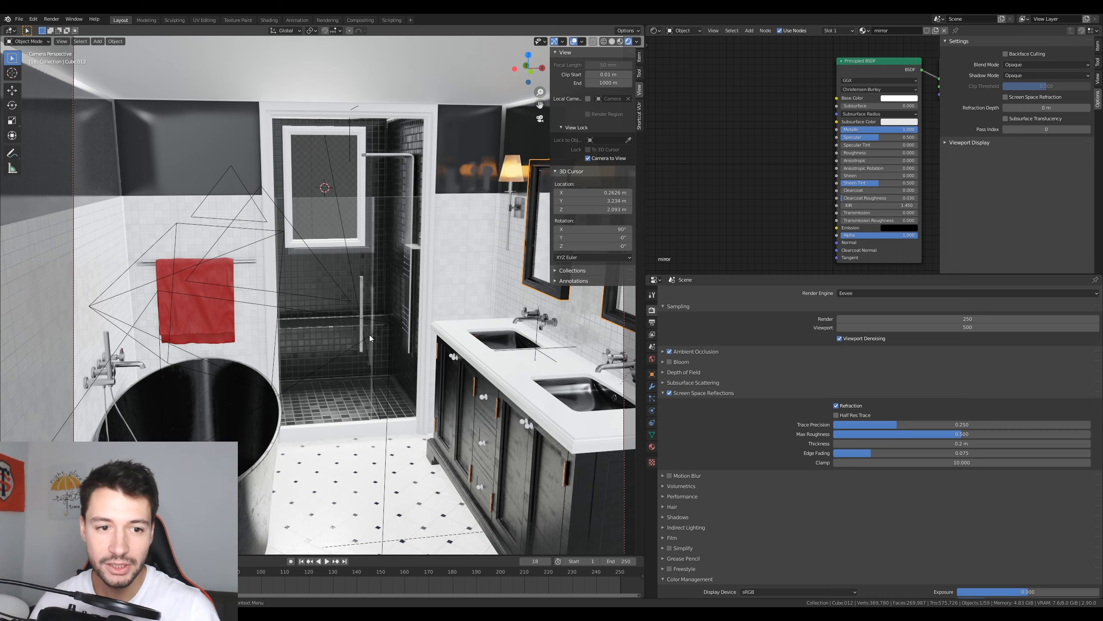
{"action": "scroll", "coordinate": [370, 346], "scroll_direction": "up", "scroll_amount": 3}
{"action": "middle_click_drag", "start_coordinate": [372, 353], "coordinate": [400, 348]}
{"action": "scroll", "coordinate": [417, 371], "scroll_direction": "up", "scroll_amount": 5}
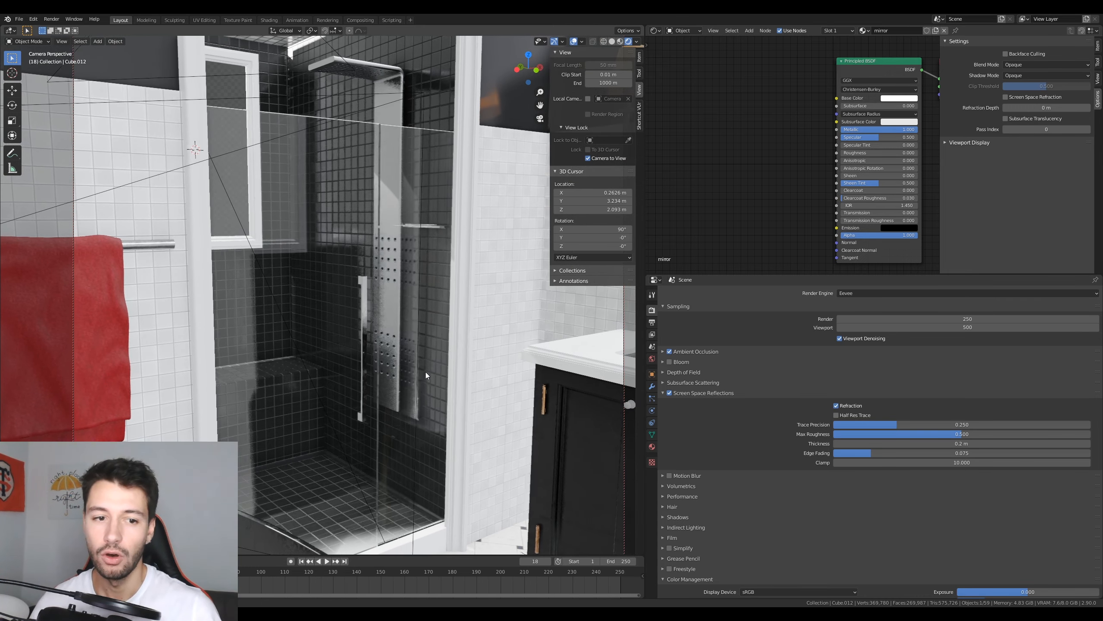
{"action": "mouse_move", "coordinate": [427, 383]}
{"action": "middle_mouse_down"}
{"action": "mouse_move", "coordinate": [438, 371]}
{"action": "mouse_move", "coordinate": [442, 380]}
{"action": "middle_mouse_up"}
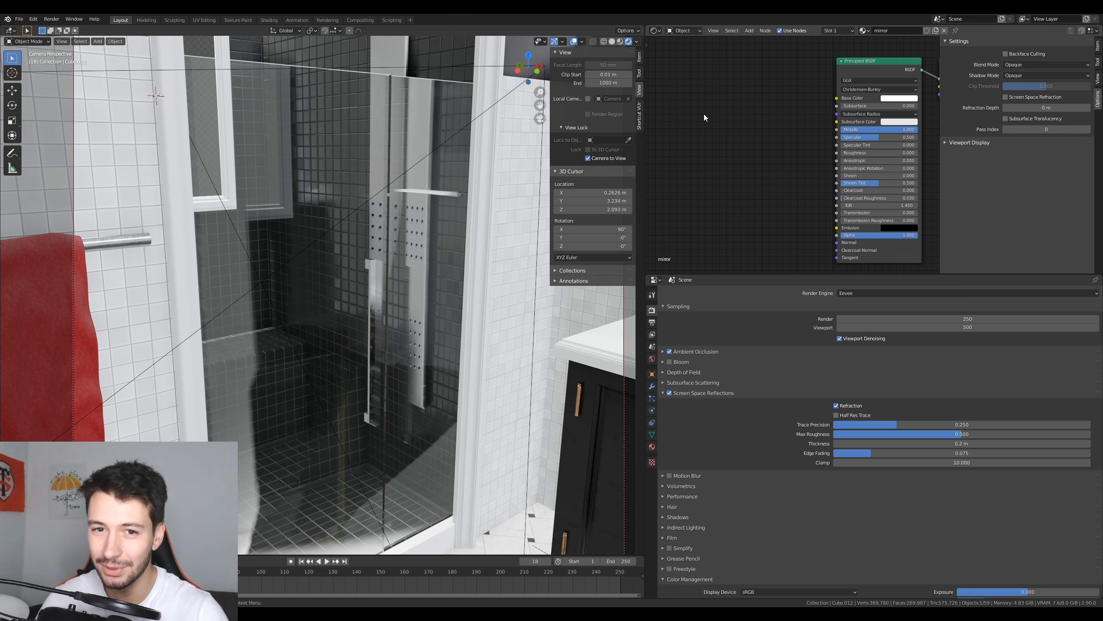
{"action": "left_click", "coordinate": [589, 158]}
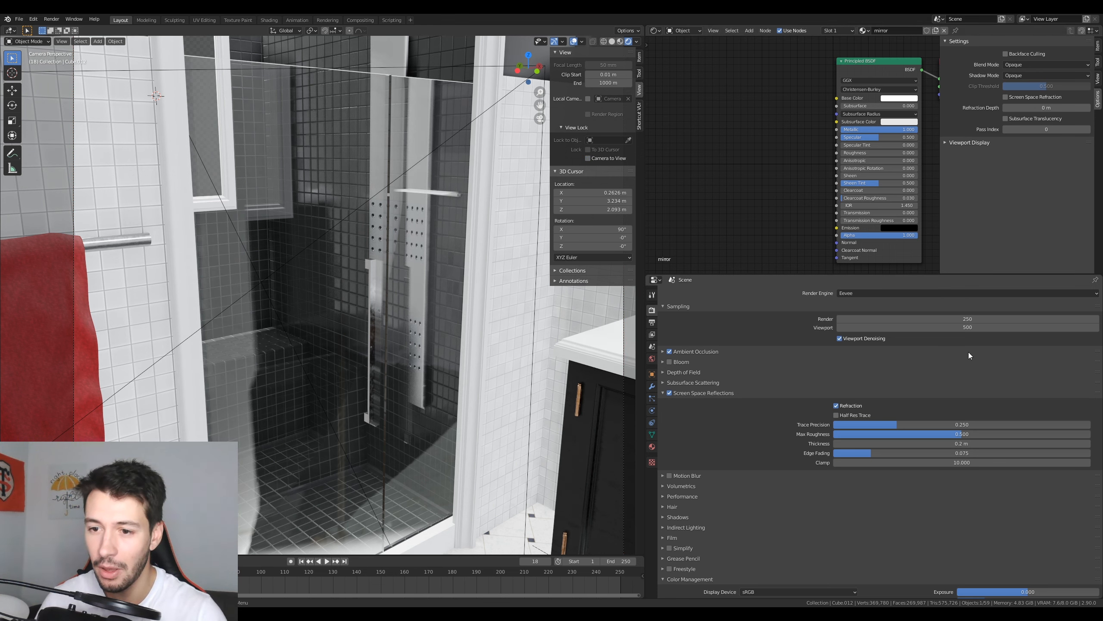
Step: Set the Eevee Render samples to 500, render the camera view of the shower glass, and close the result
{"action": "left_click", "coordinate": [959, 321]}
{"action": "type", "text": "500"}
{"action": "key", "text": "Return"}
{"action": "key", "text": "F12"}
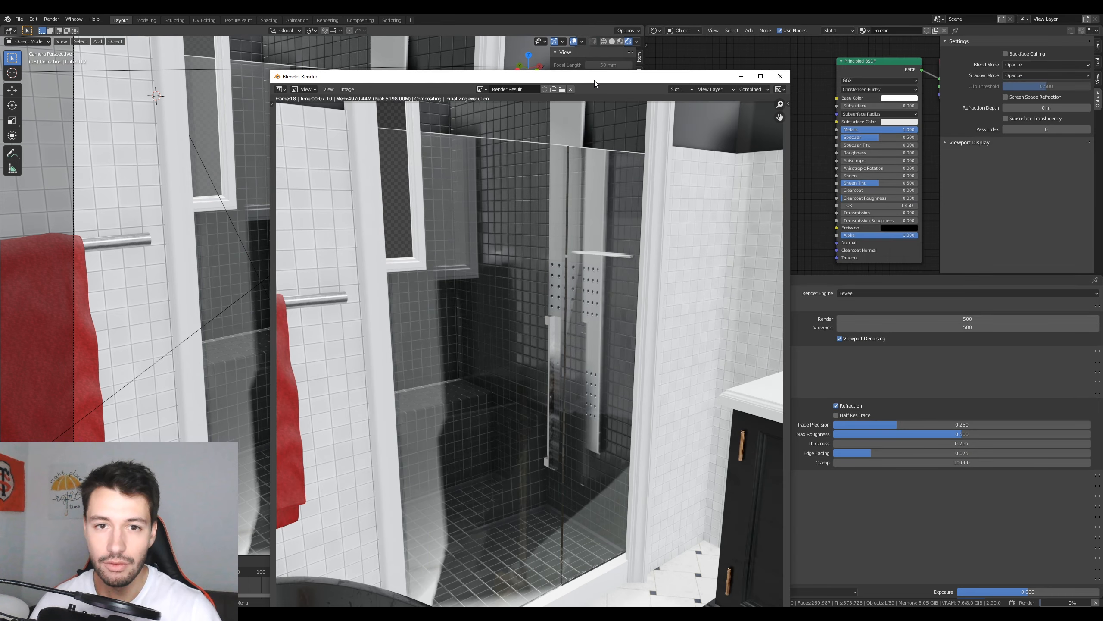
{"action": "left_click_drag", "start_coordinate": [595, 75], "coordinate": [556, 31]}
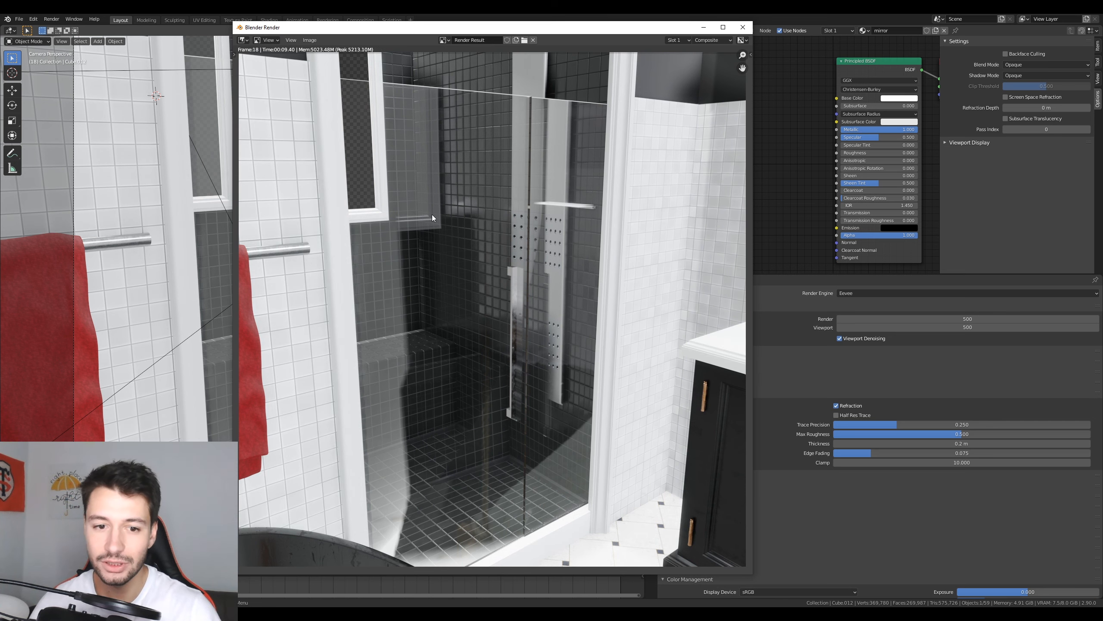
{"action": "left_click", "coordinate": [743, 27]}
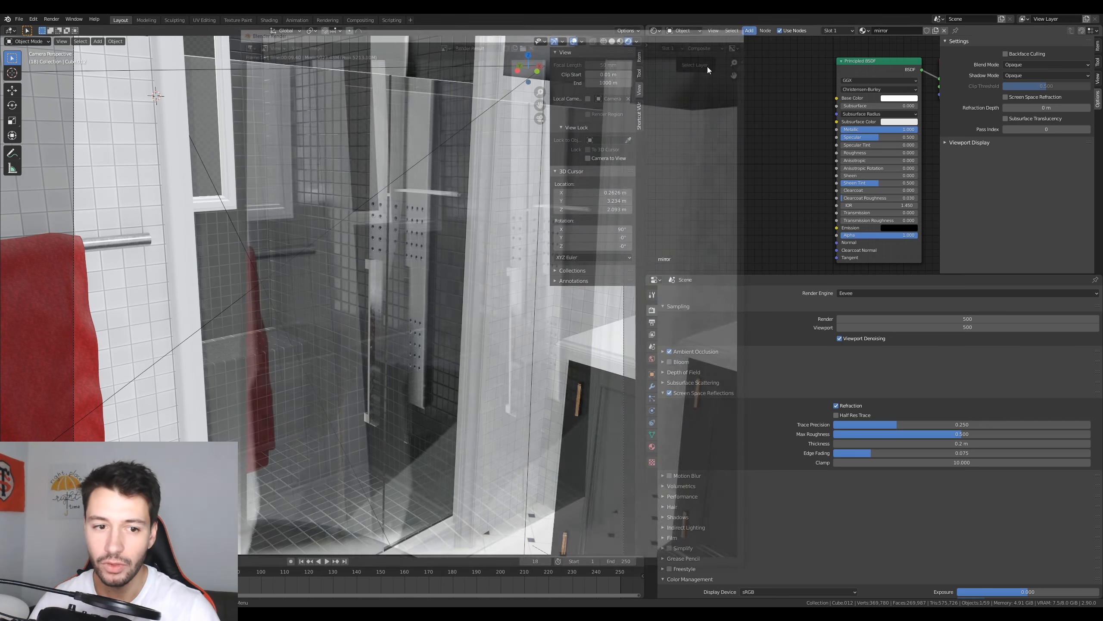
Step: Try connecting the Glass BSDF directly to the Material Output's Surface input in the shower glass's vitre material
{"action": "middle_click_drag", "start_coordinate": [456, 402], "coordinate": [403, 399]}
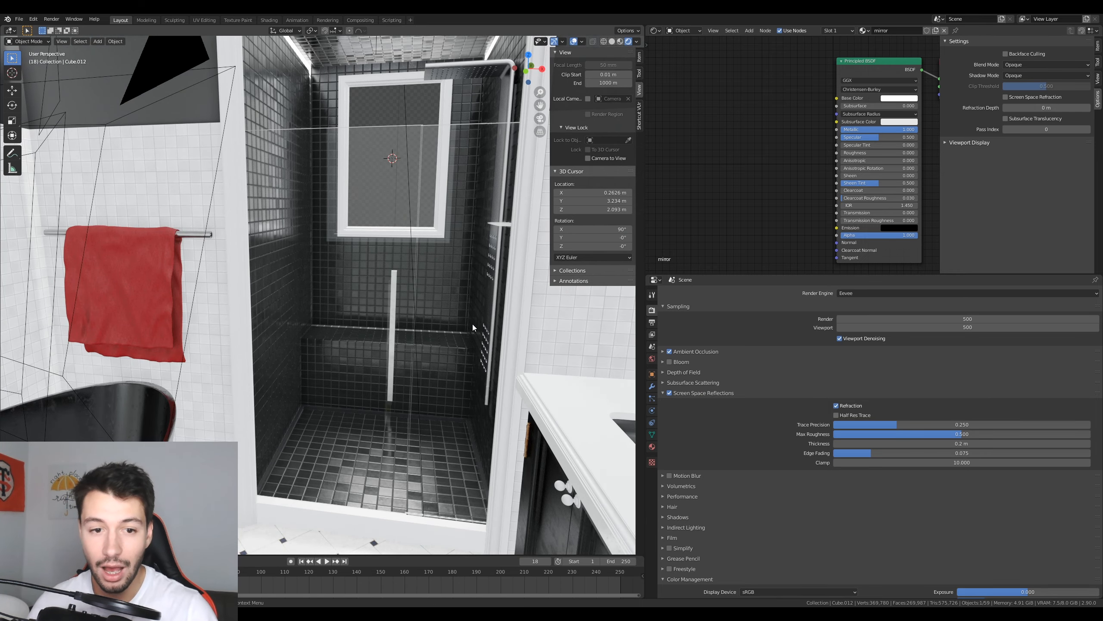
{"action": "middle_click_drag", "start_coordinate": [673, 175], "coordinate": [855, 183]}
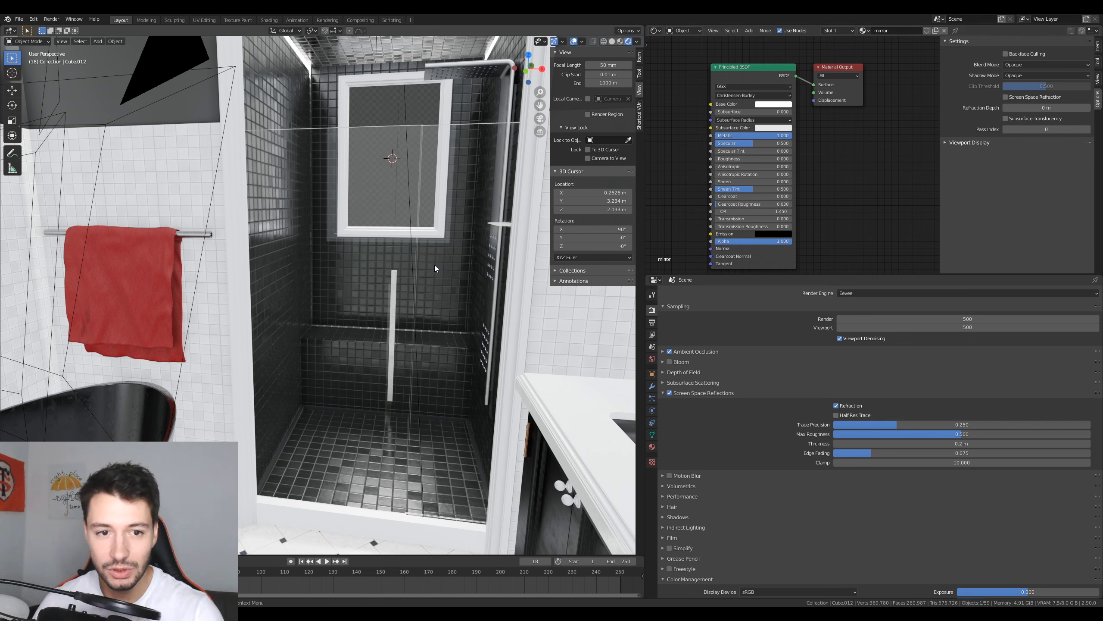
{"action": "left_click", "coordinate": [370, 251]}
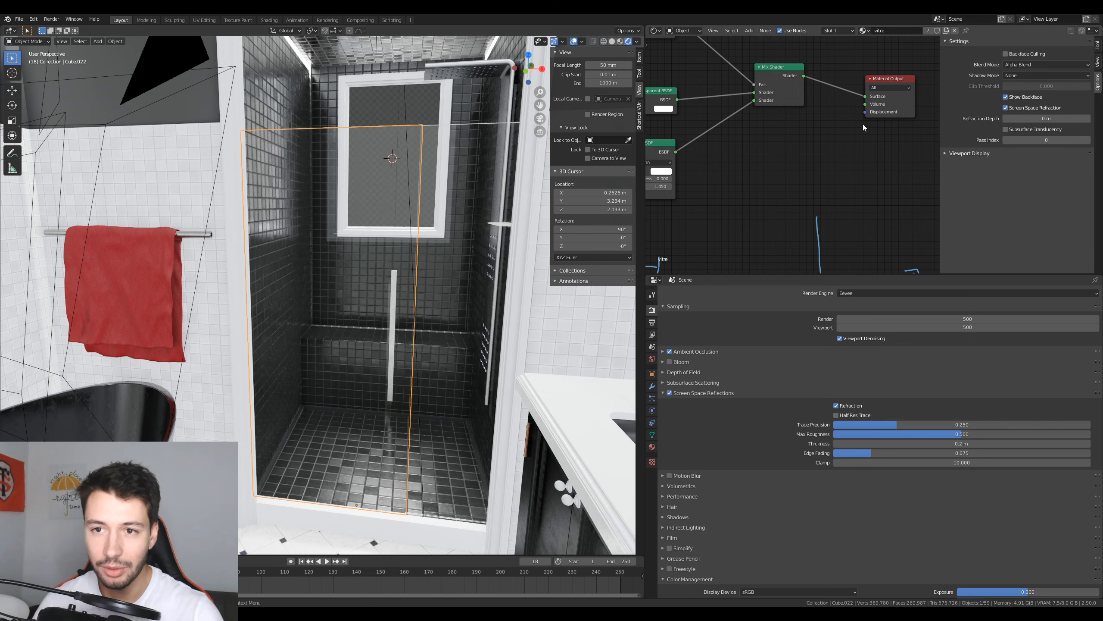
{"action": "middle_click_drag", "start_coordinate": [662, 149], "coordinate": [686, 176]}
{"action": "left_click_drag", "start_coordinate": [687, 176], "coordinate": [891, 127]}
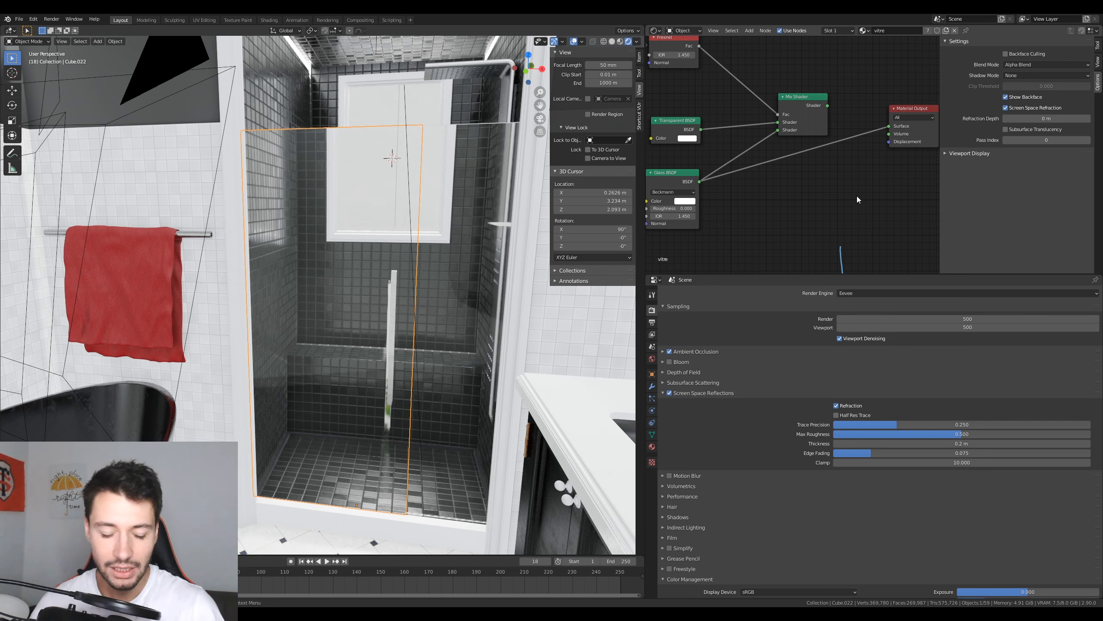
{"action": "key", "text": "ctrl+z"}
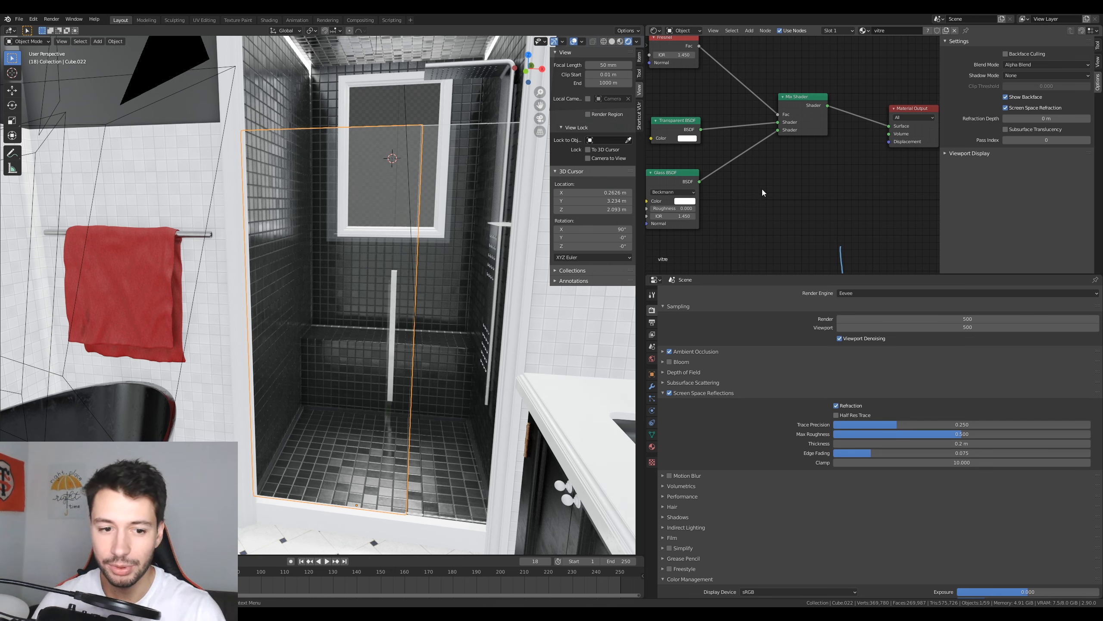
Step: Widen the node editor so the vitre material's complete node tree fits beside its settings
{"action": "middle_click_drag", "start_coordinate": [762, 189], "coordinate": [772, 183]}
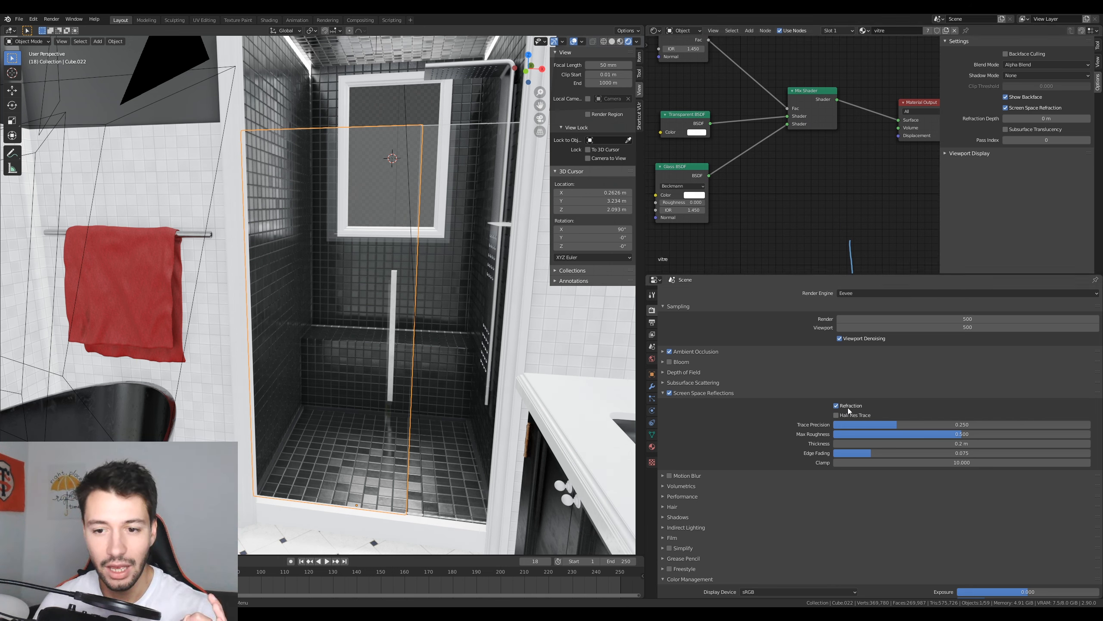
{"action": "middle_click_drag", "start_coordinate": [422, 249], "coordinate": [432, 258]}
{"action": "middle_click_drag", "start_coordinate": [487, 145], "coordinate": [283, 212]}
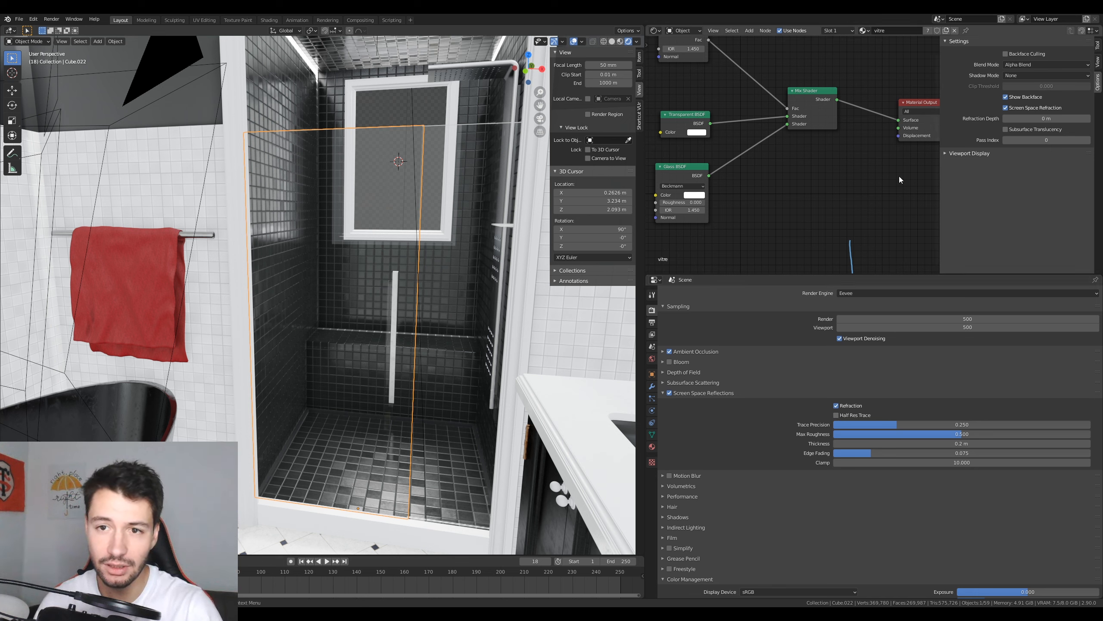
{"action": "scroll", "coordinate": [801, 205], "scroll_direction": "down", "scroll_amount": 3}
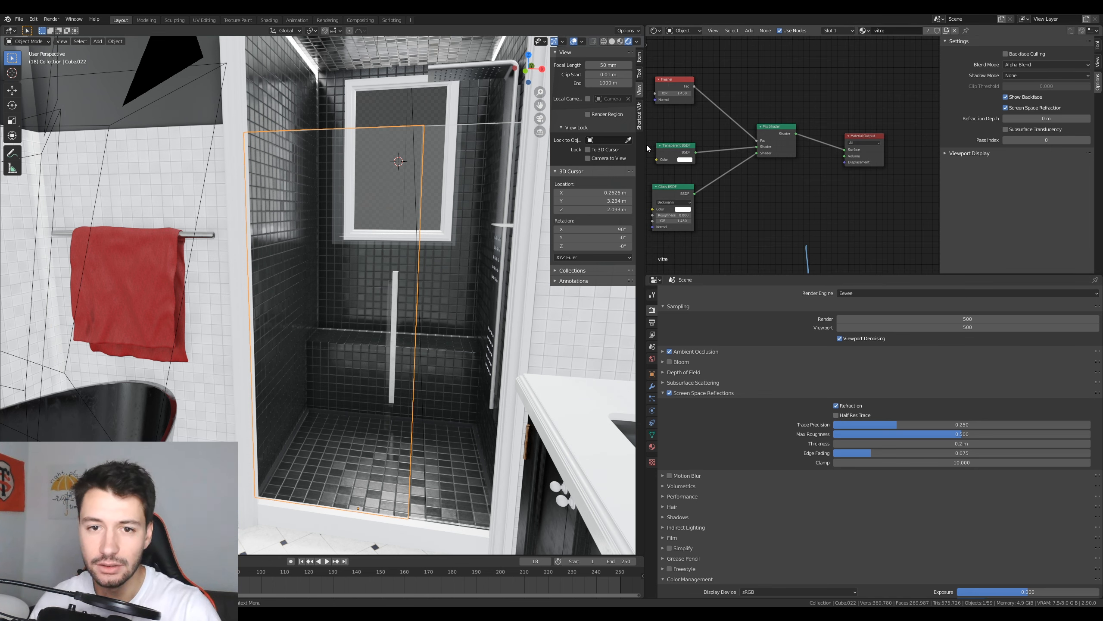
{"action": "left_click_drag", "start_coordinate": [646, 145], "coordinate": [538, 145]}
{"action": "middle_click_drag", "start_coordinate": [744, 190], "coordinate": [752, 189]}
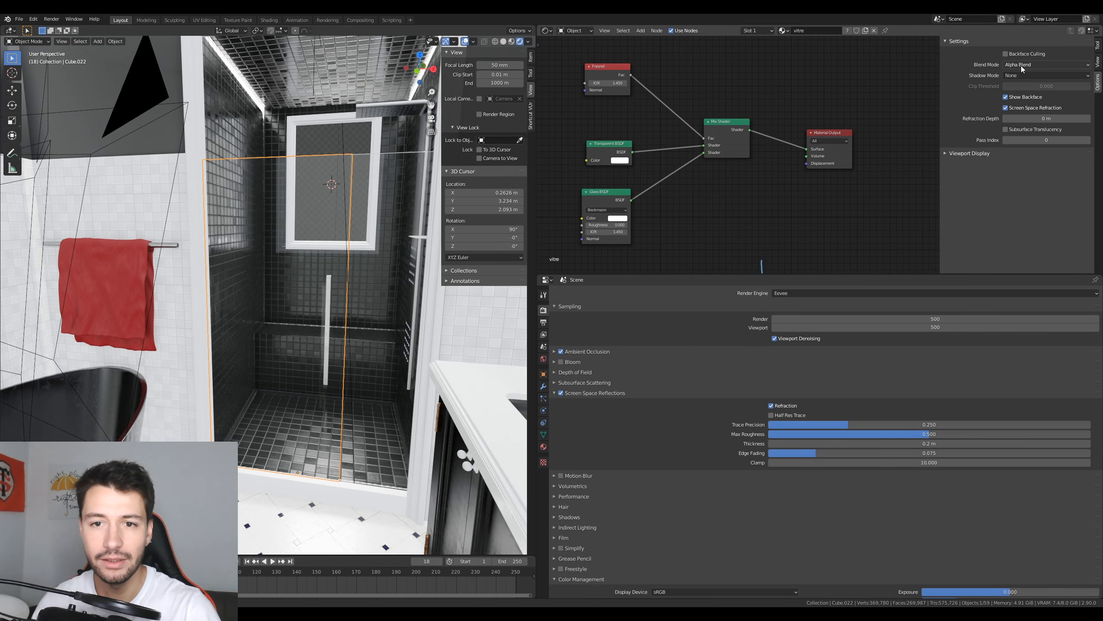
Step: Space out the Transparent BSDF and Glass BSDF nodes, and select them together with the Fresnel node
{"action": "left_click_drag", "start_coordinate": [603, 151], "coordinate": [601, 143]}
{"action": "left_click_drag", "start_coordinate": [607, 197], "coordinate": [603, 200]}
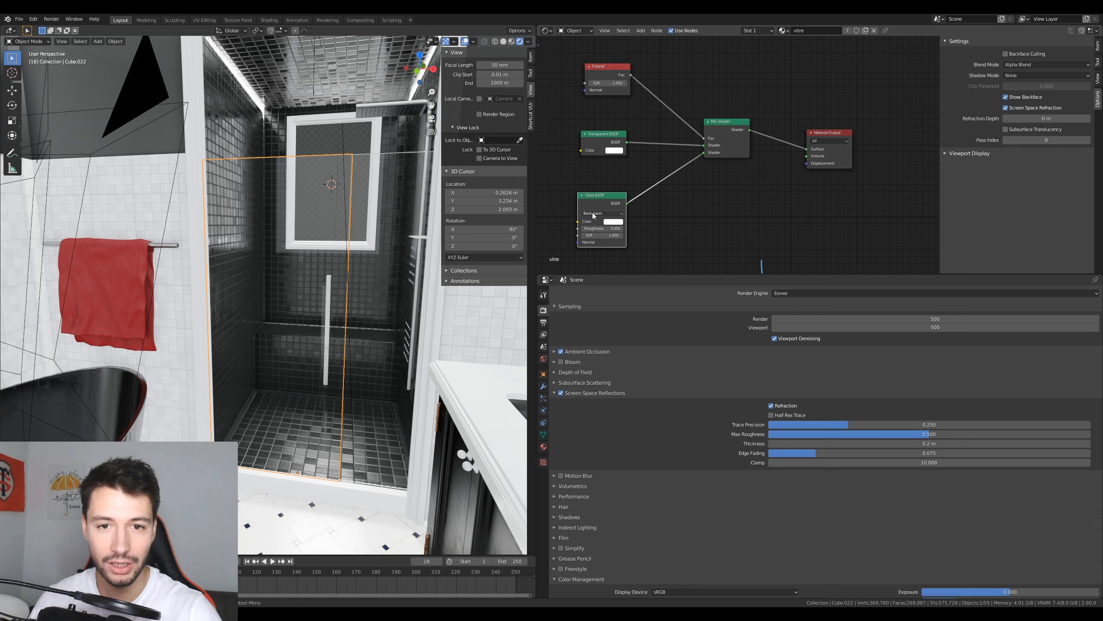
{"action": "left_click_drag", "start_coordinate": [613, 154], "coordinate": [598, 147]}
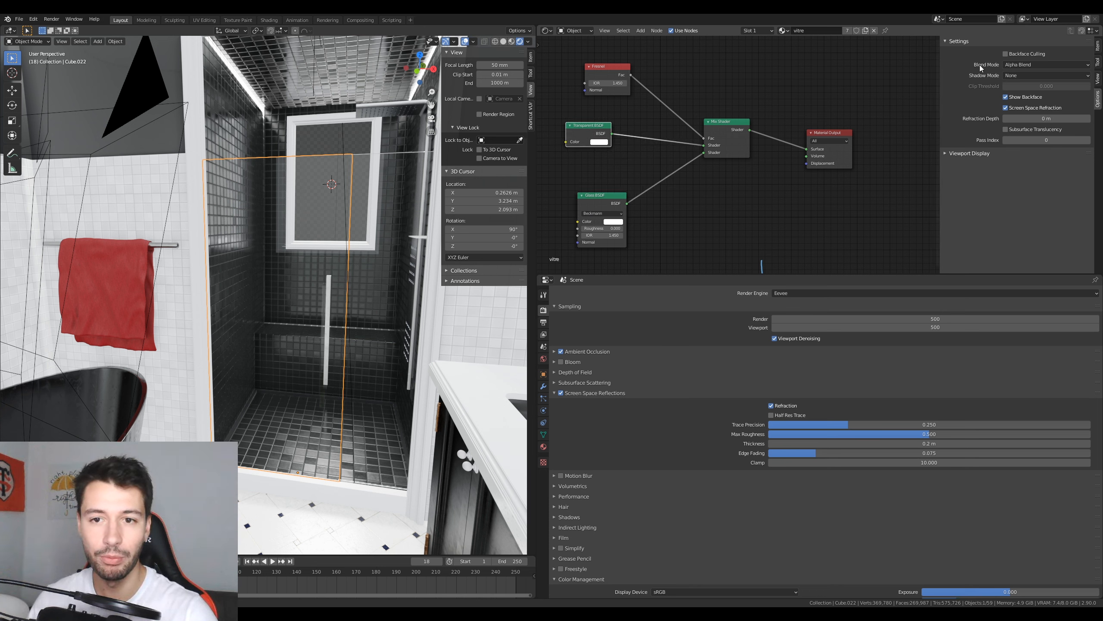
{"action": "left_click_drag", "start_coordinate": [553, 55], "coordinate": [689, 228]}
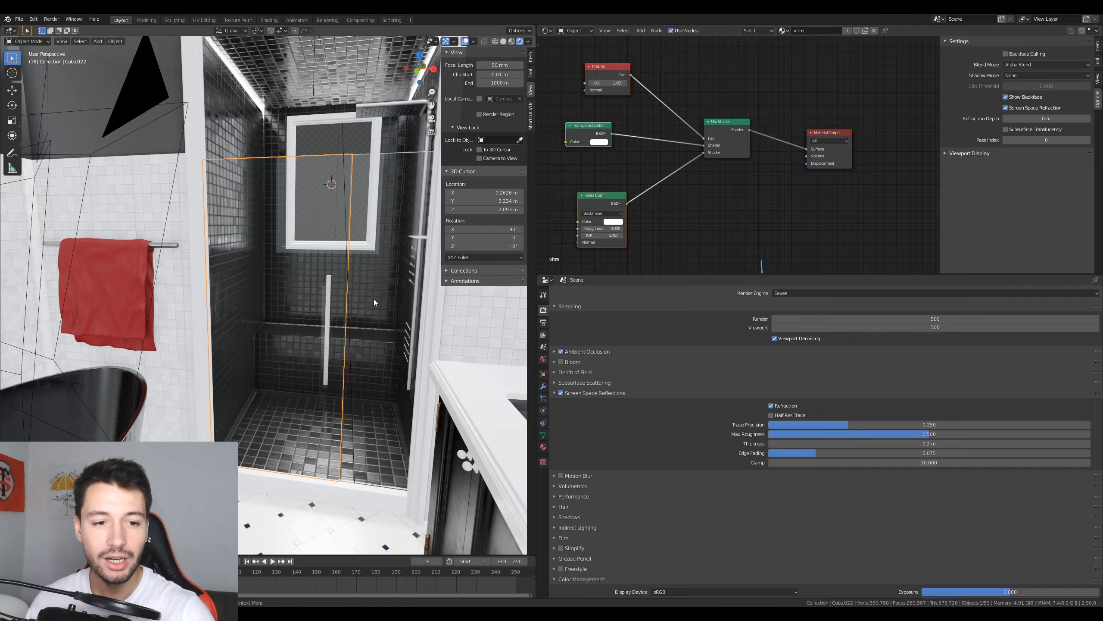
{"action": "mouse_move", "coordinate": [374, 299]}
{"action": "middle_mouse_down"}
{"action": "mouse_move", "coordinate": [386, 314]}
{"action": "mouse_move", "coordinate": [420, 311]}
{"action": "mouse_move", "coordinate": [368, 312]}
{"action": "mouse_move", "coordinate": [361, 271]}
{"action": "mouse_move", "coordinate": [380, 344]}
{"action": "mouse_move", "coordinate": [369, 311]}
{"action": "middle_mouse_up"}
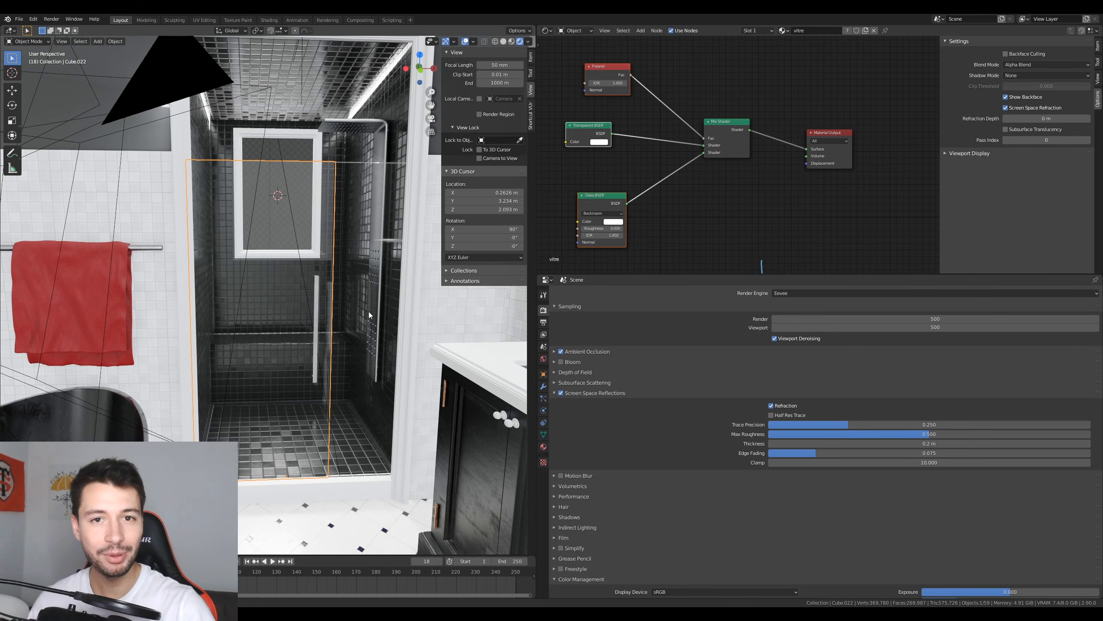